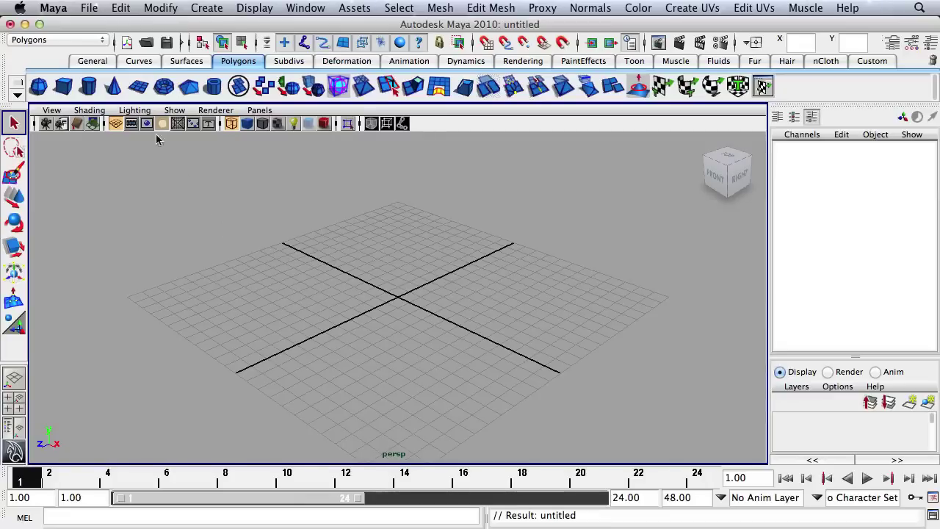
- Open the scene file diningRoom.mb from the project's scenes folder
{"action": "left_click", "coordinate": [89, 9]}
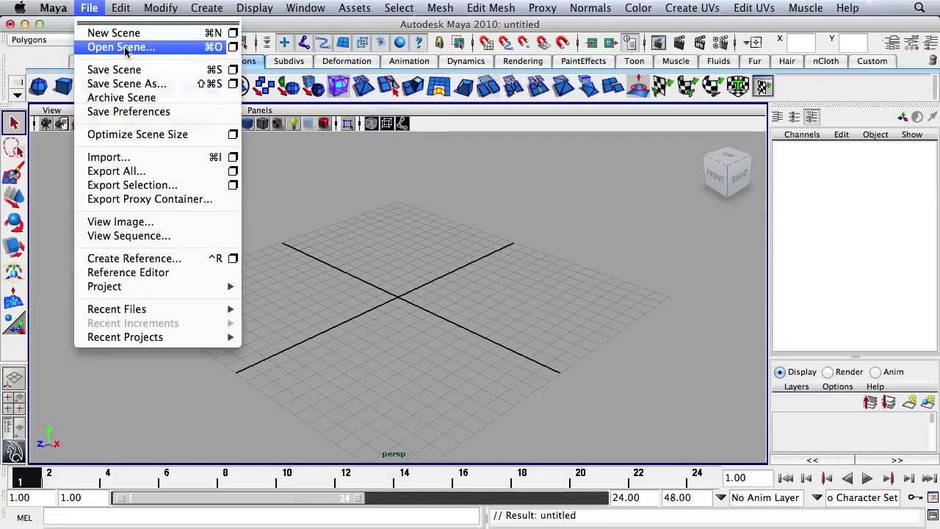
{"action": "left_click", "coordinate": [122, 47]}
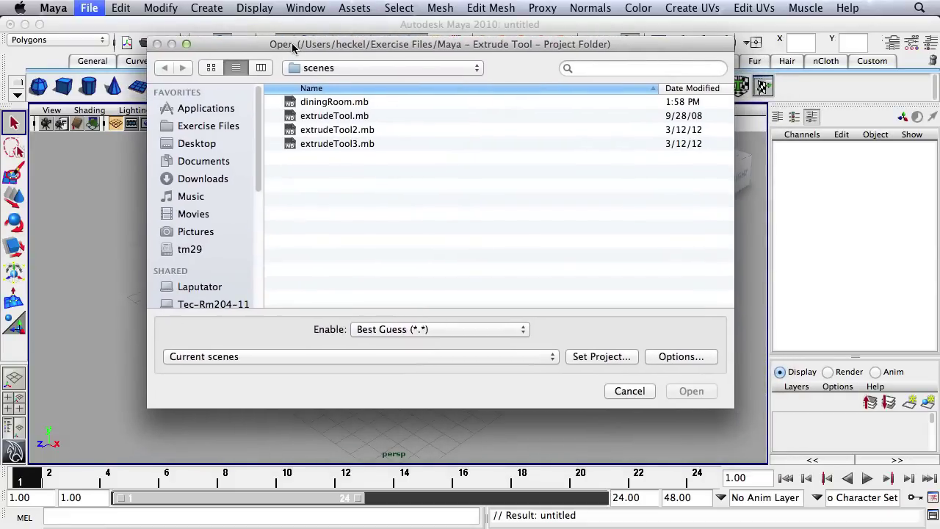
{"action": "left_click", "coordinate": [349, 107]}
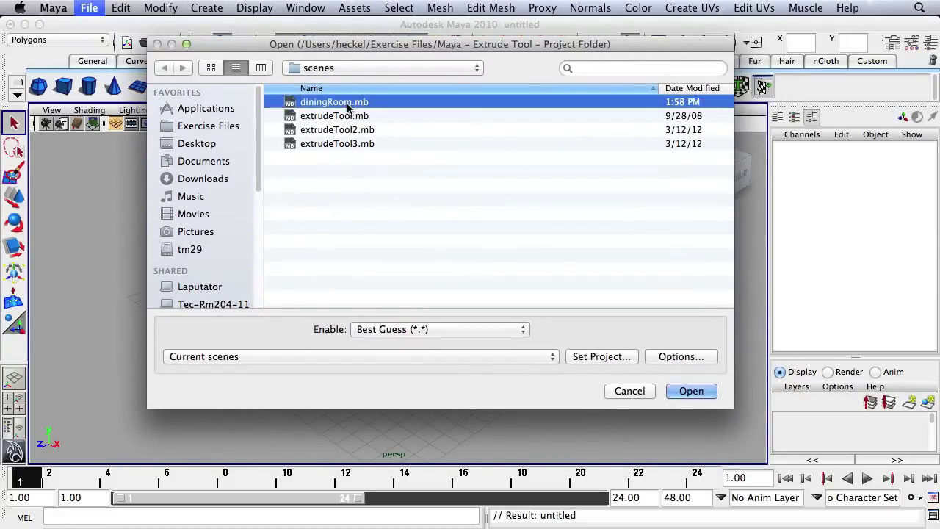
{"action": "left_click", "coordinate": [692, 391]}
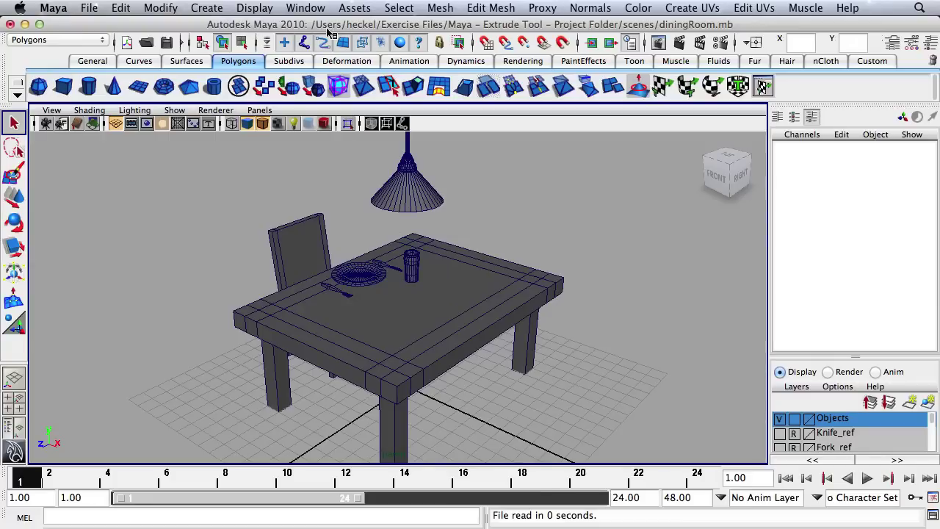
- Open the Hypershade and look through the scene's existing materials
{"action": "left_click", "coordinate": [315, 11]}
{"action": "mouse_move", "coordinate": [360, 54]}
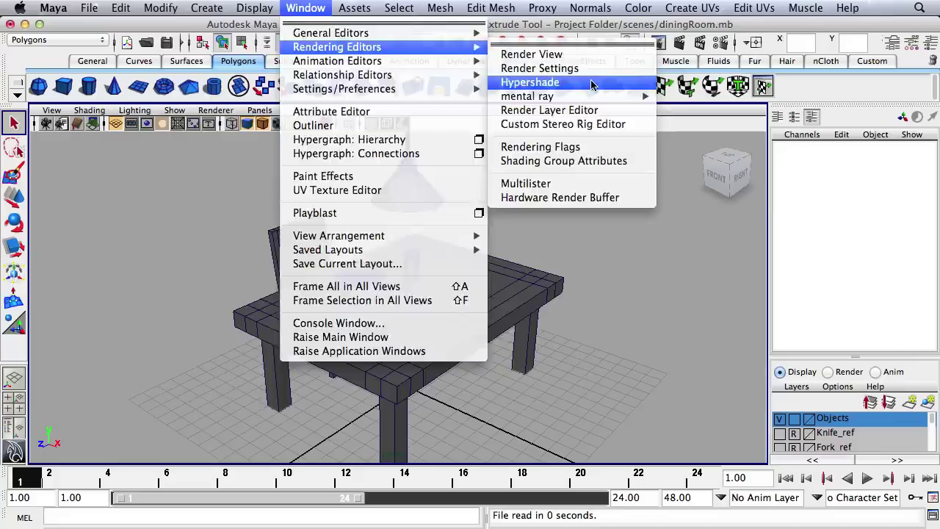
{"action": "left_click", "coordinate": [591, 85]}
{"action": "left_click_drag", "start_coordinate": [392, 46], "coordinate": [376, 45]}
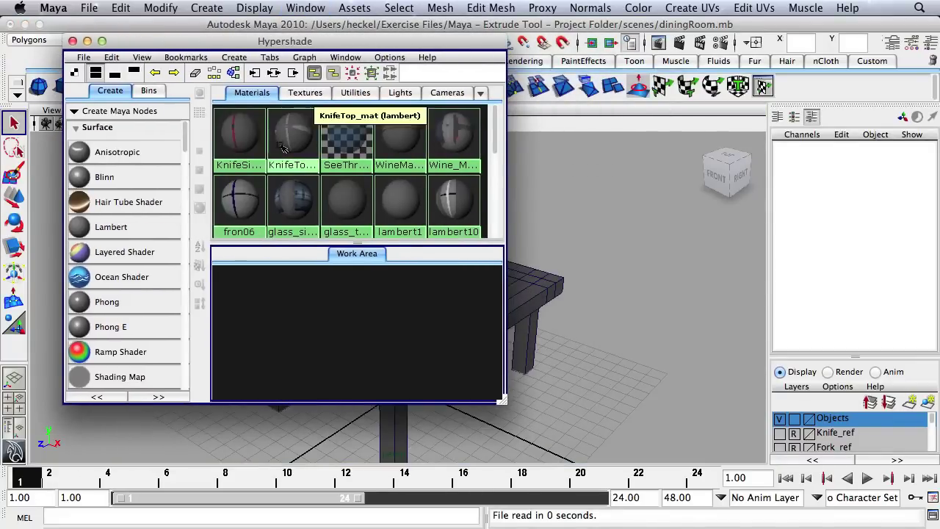
{"action": "left_click_drag", "start_coordinate": [494, 118], "coordinate": [485, 204]}
{"action": "scroll", "coordinate": [456, 202], "scroll_direction": "up", "scroll_amount": 5}
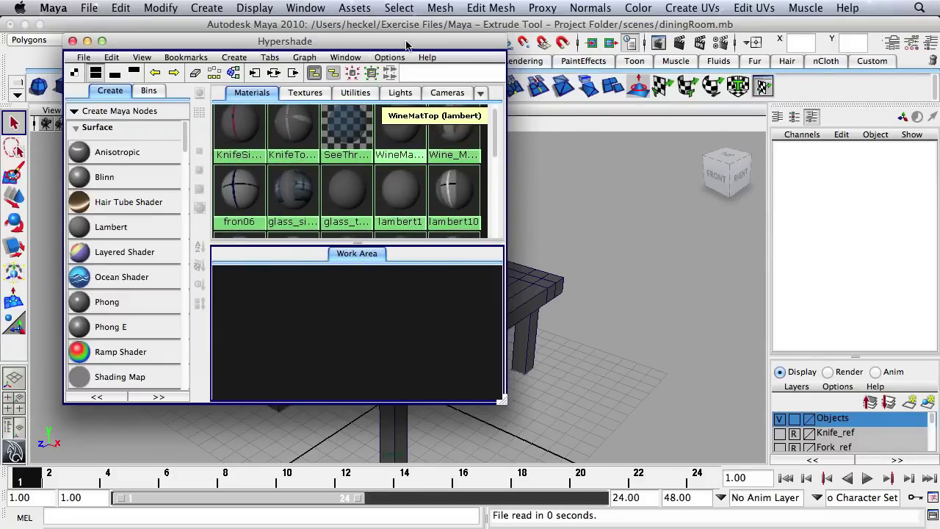
{"action": "left_click_drag", "start_coordinate": [405, 43], "coordinate": [633, 35]}
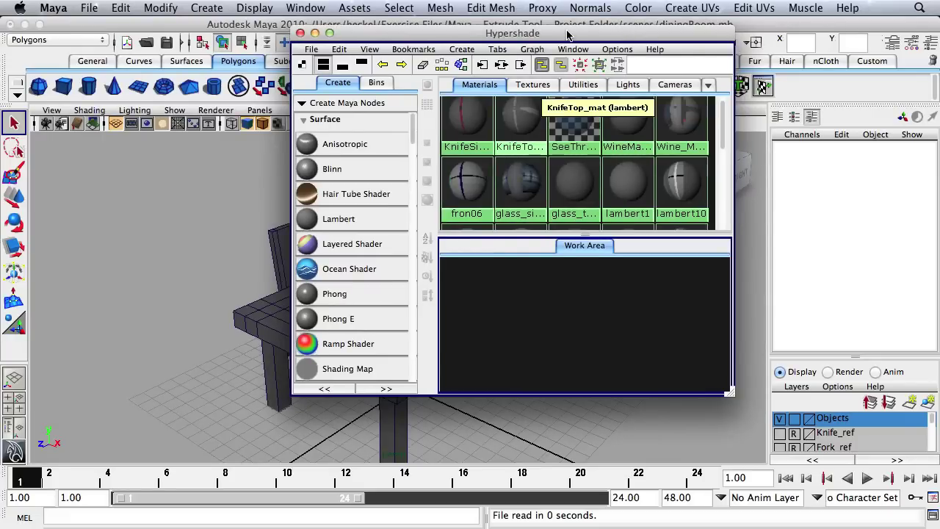
{"action": "left_click_drag", "start_coordinate": [567, 35], "coordinate": [356, 38]}
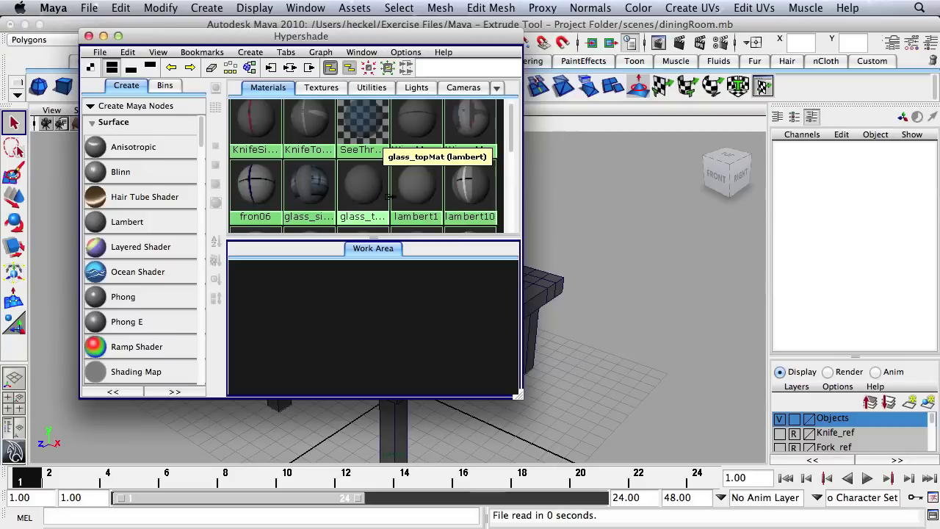
- Enlarge the display layer list, move the Hypershade aside and hide the Objects layer
{"action": "left_click_drag", "start_coordinate": [854, 353], "coordinate": [855, 268]}
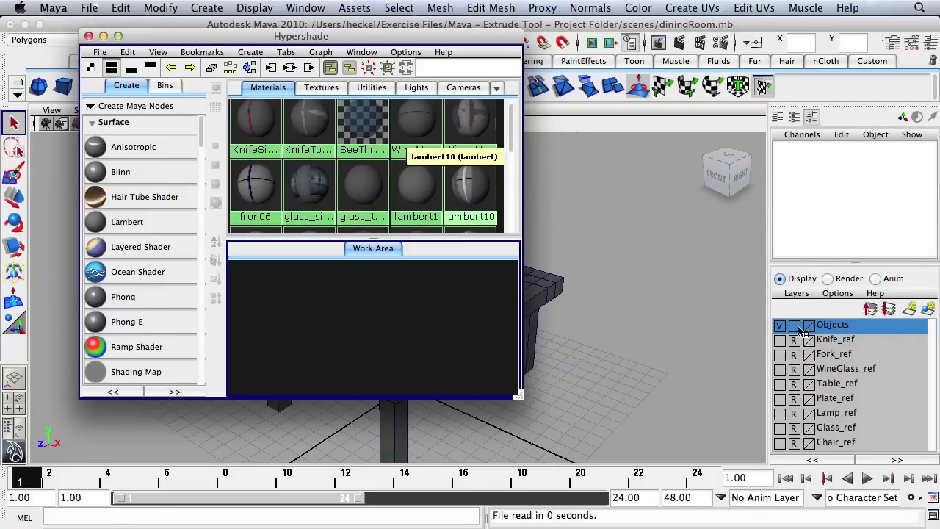
{"action": "left_click_drag", "start_coordinate": [412, 36], "coordinate": [281, 290]}
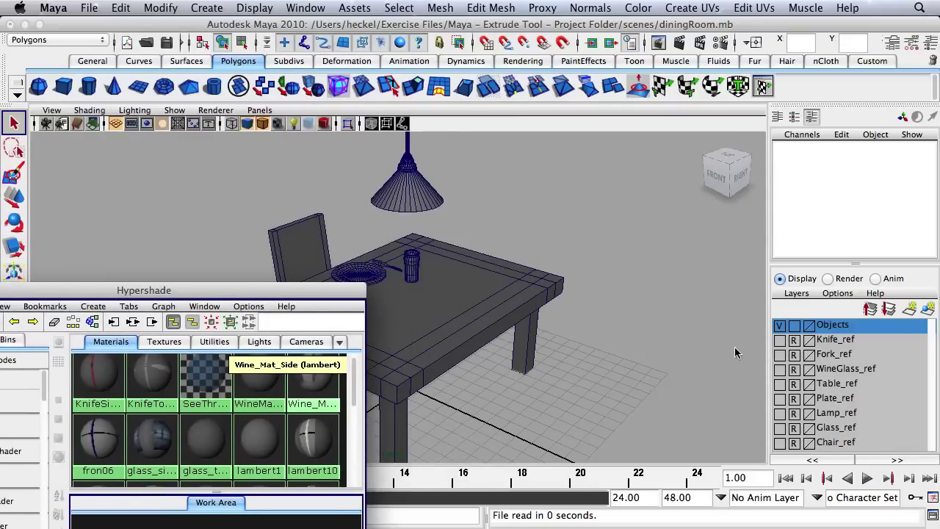
{"action": "left_click", "coordinate": [780, 325]}
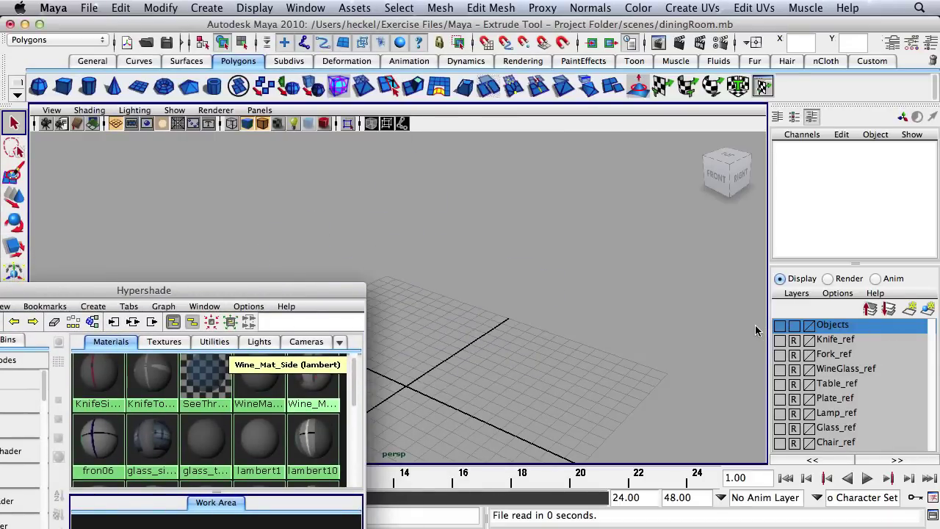
- Make all the reference layers visible, from Knife_ref down to Chair_ref
{"action": "left_click", "coordinate": [780, 340]}
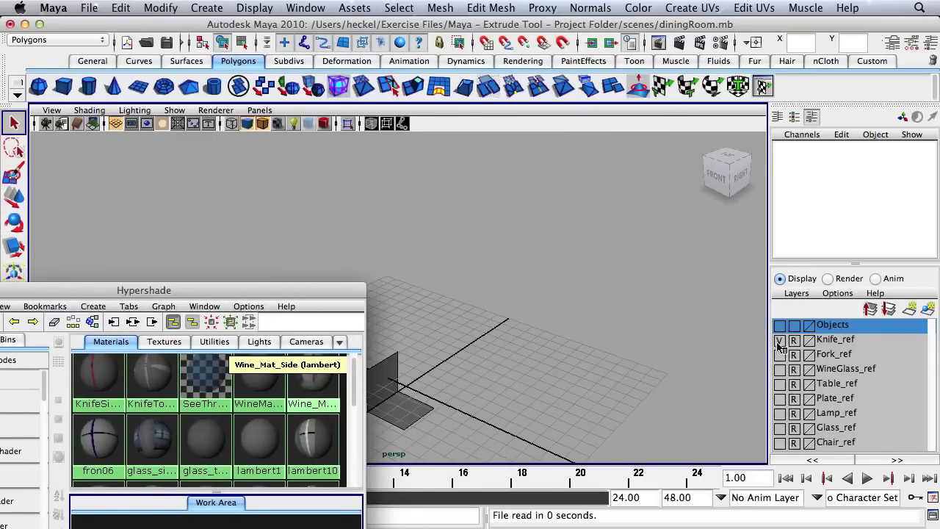
{"action": "left_click", "coordinate": [780, 355]}
{"action": "left_click", "coordinate": [780, 370]}
{"action": "left_click", "coordinate": [780, 384]}
{"action": "left_click", "coordinate": [780, 399]}
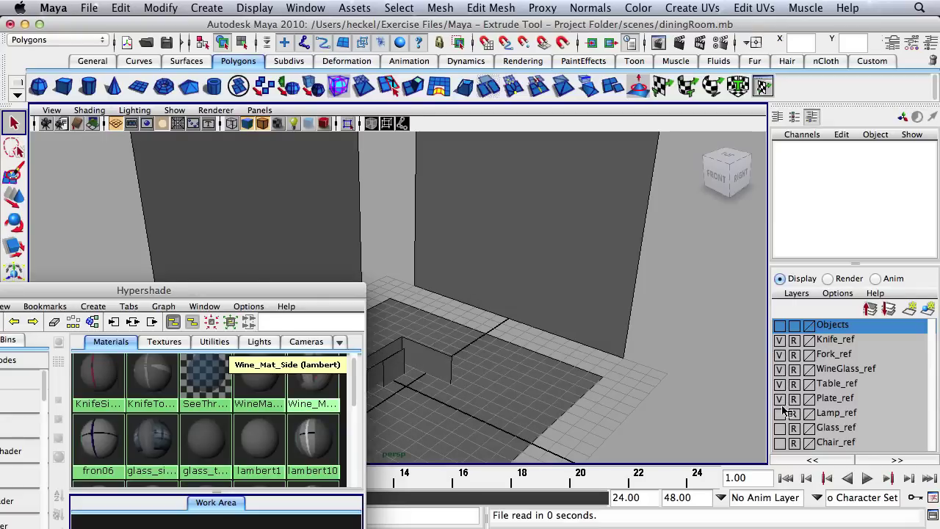
{"action": "left_click", "coordinate": [780, 414]}
{"action": "left_click", "coordinate": [781, 443]}
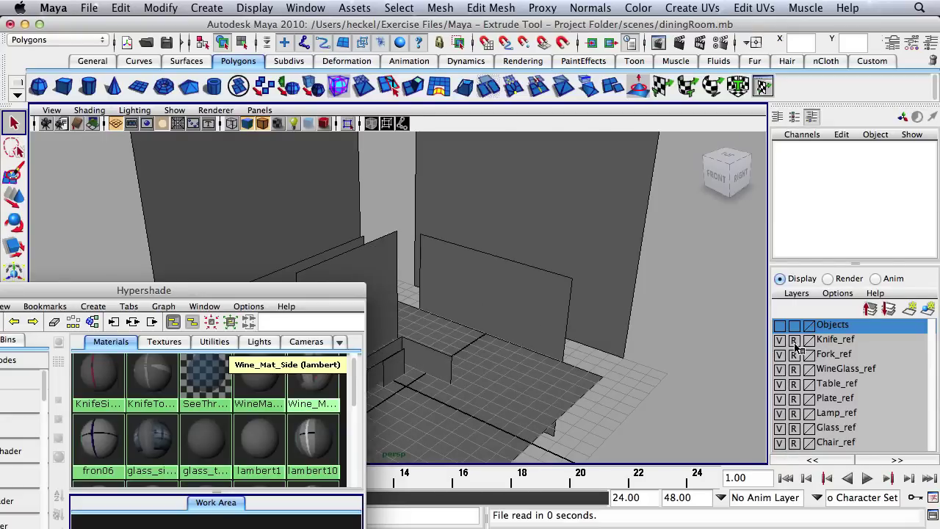
- Switch all the layers from Knife_ref to Chair_ref from reference to normal display type so their planes are selectable
{"action": "left_click", "coordinate": [795, 369]}
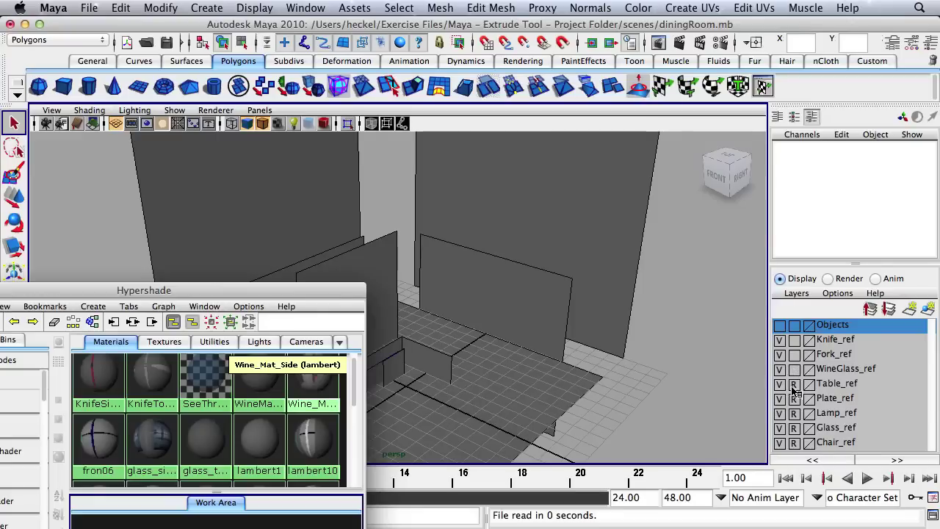
{"action": "left_click", "coordinate": [794, 383]}
{"action": "left_click", "coordinate": [794, 398]}
{"action": "left_click", "coordinate": [794, 413]}
{"action": "left_click", "coordinate": [794, 428]}
{"action": "left_click", "coordinate": [794, 443]}
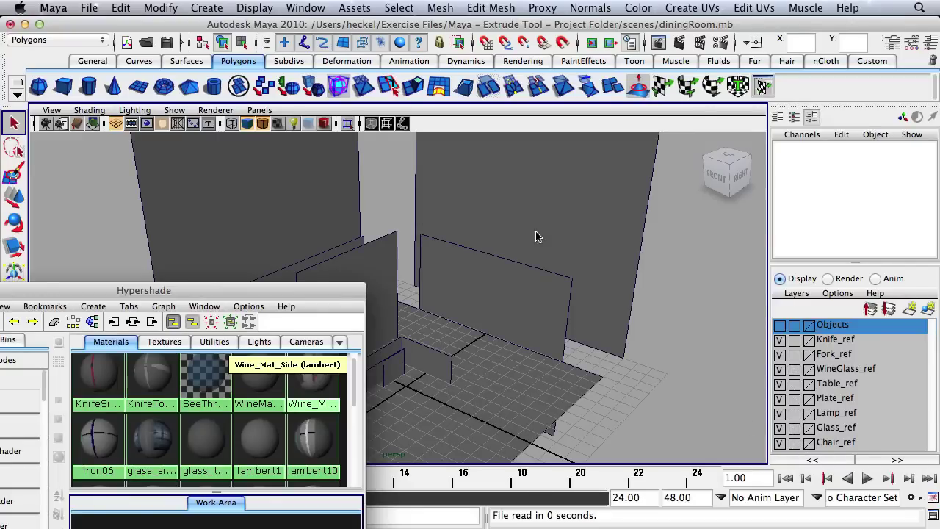
- Select all the reference image planes in the perspective view and delete them
{"action": "right_click_drag", "start_coordinate": [536, 237], "coordinate": [427, 246], "text": "alt"}
{"action": "left_click_drag", "start_coordinate": [428, 246], "coordinate": [511, 230], "text": "alt"}
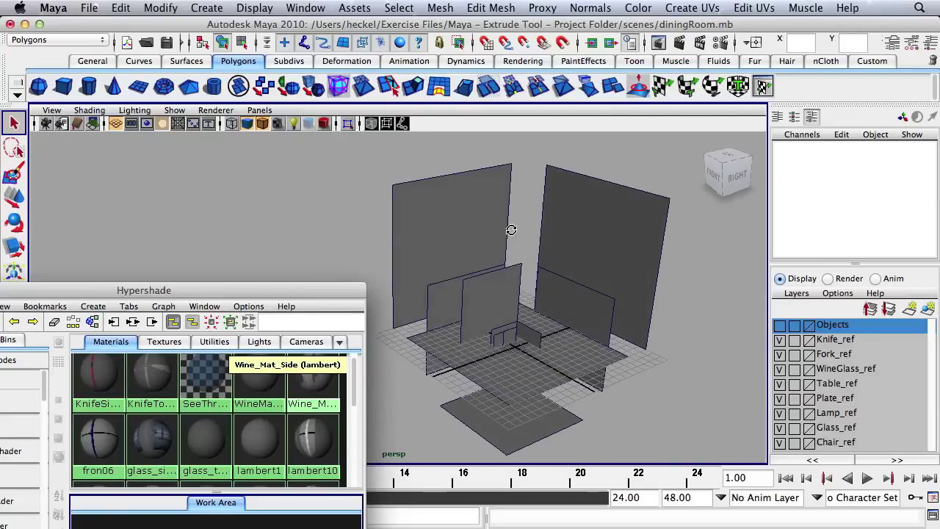
{"action": "left_click_drag", "start_coordinate": [375, 160], "coordinate": [671, 452]}
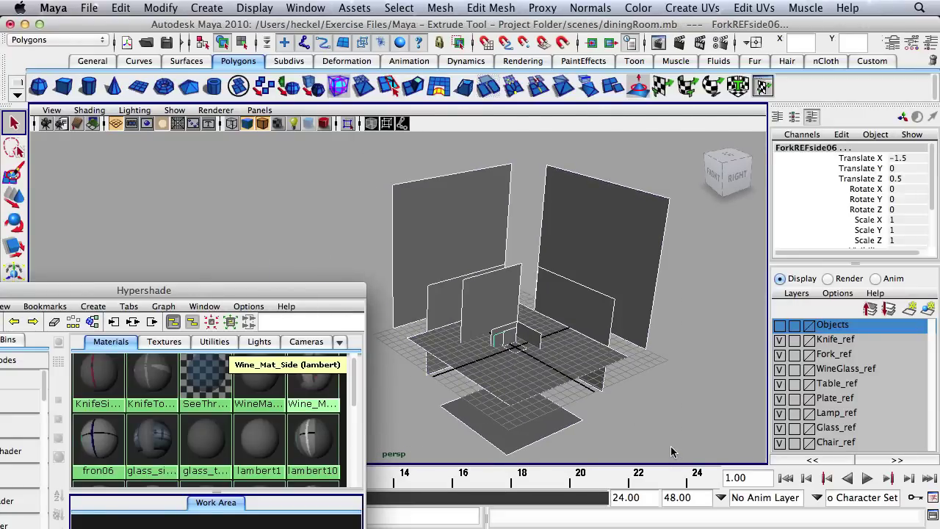
{"action": "key", "text": "Delete"}
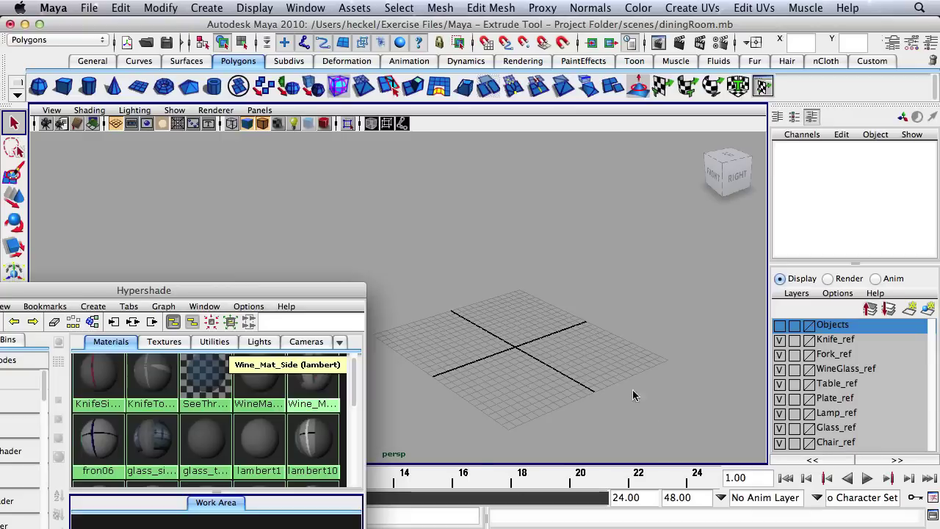
- Show the Objects layer again and frame the dining table, chair and lamp in the perspective view
{"action": "left_click", "coordinate": [781, 326]}
{"action": "middle_click_drag", "start_coordinate": [505, 299], "coordinate": [391, 295], "text": "alt"}
{"action": "right_click_drag", "start_coordinate": [397, 297], "coordinate": [436, 268], "text": "alt"}
{"action": "left_click_drag", "start_coordinate": [436, 269], "coordinate": [512, 306], "text": "alt"}
{"action": "right_click_drag", "start_coordinate": [512, 307], "coordinate": [254, 294], "text": "alt"}
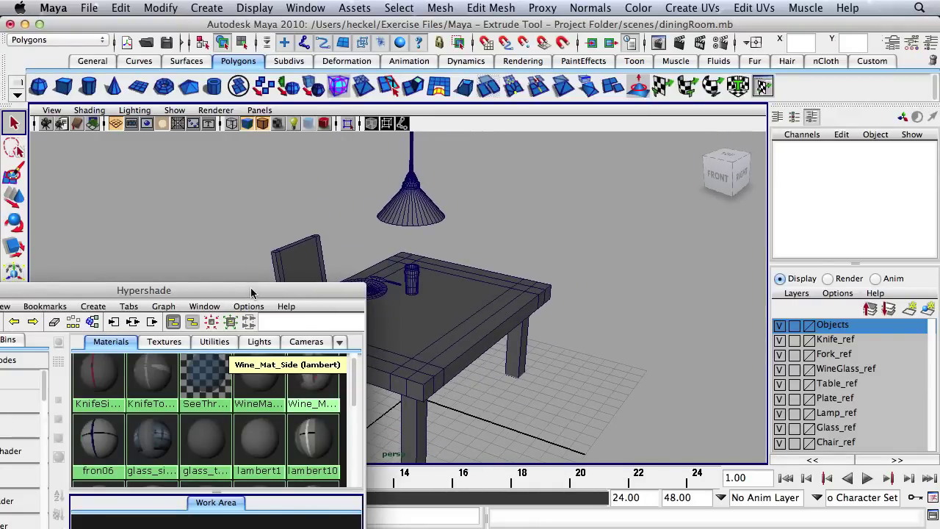
- Delete all unused nodes in the Hypershade to clear out the leftover reference materials
{"action": "left_click_drag", "start_coordinate": [255, 294], "coordinate": [506, 87]}
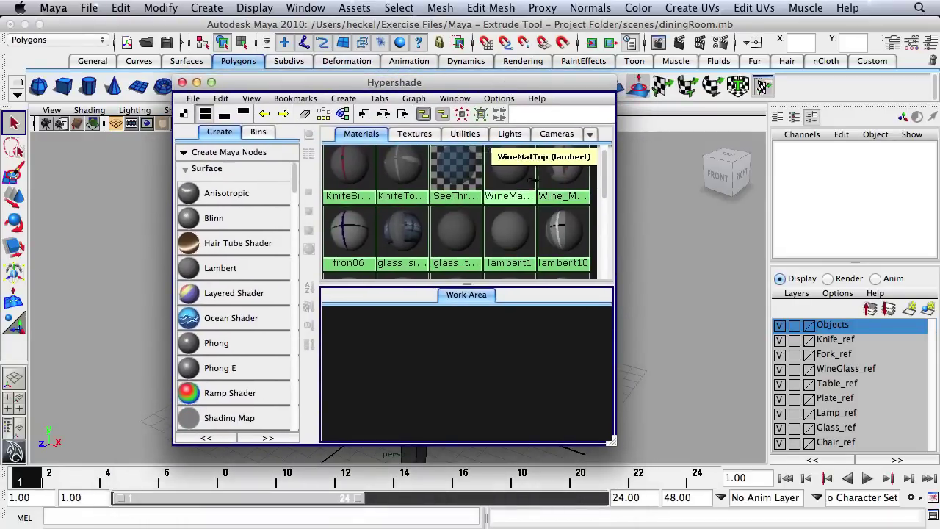
{"action": "scroll", "coordinate": [604, 177], "scroll_direction": "up", "scroll_amount": 1}
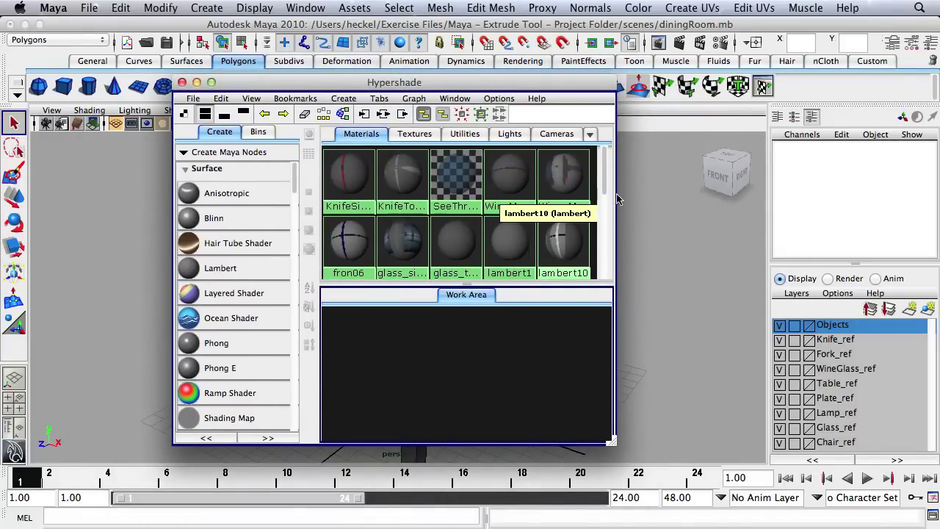
{"action": "scroll", "coordinate": [606, 163], "scroll_direction": "down", "scroll_amount": 2}
{"action": "scroll", "coordinate": [603, 191], "scroll_direction": "up", "scroll_amount": 2}
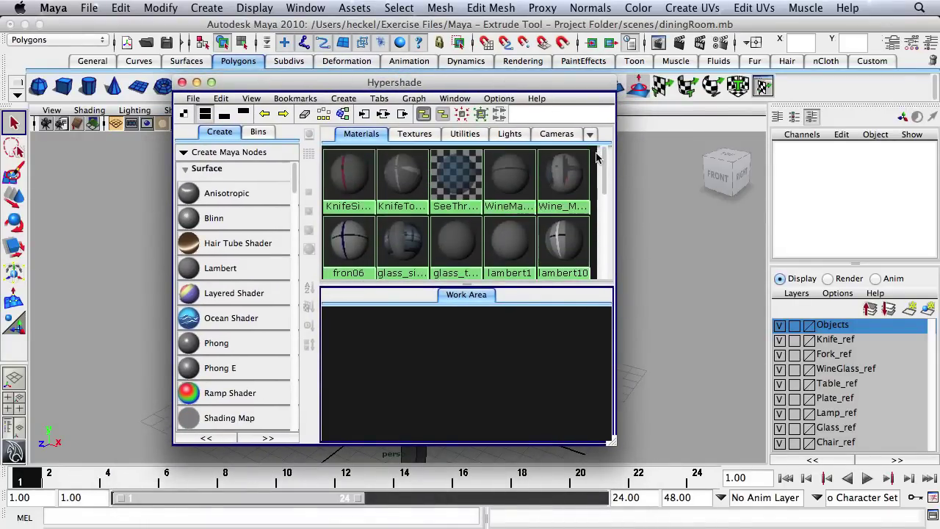
{"action": "left_click", "coordinate": [222, 99]}
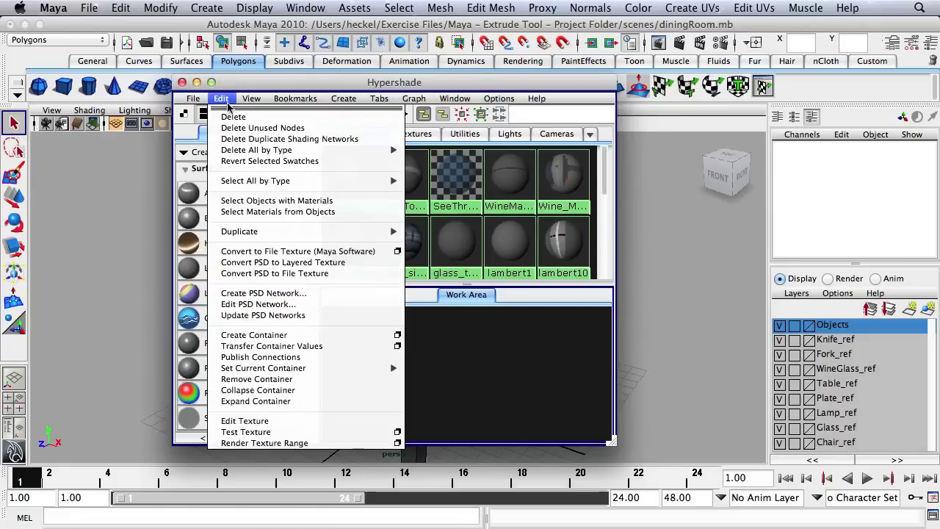
{"action": "left_click", "coordinate": [335, 130]}
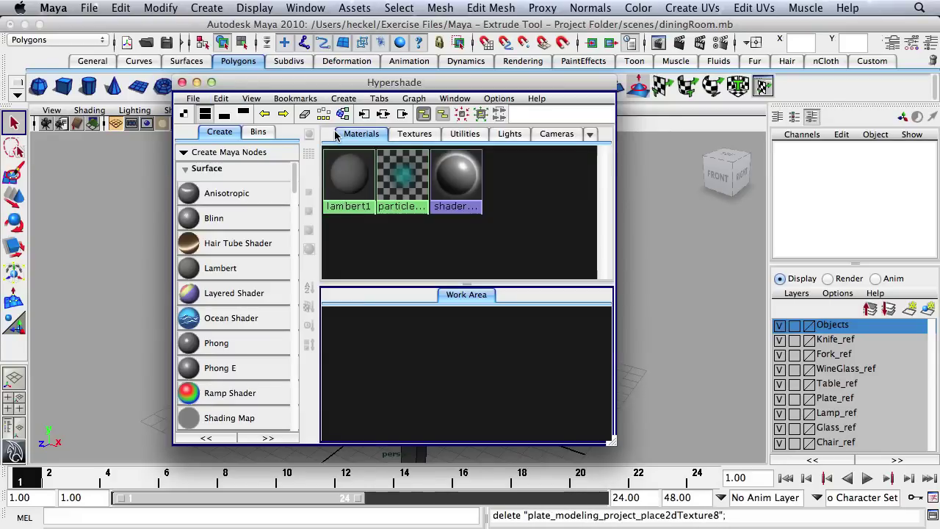
- Create a new Lambert material in the Hypershade, keeping the table in view beside the window
{"action": "left_click_drag", "start_coordinate": [494, 86], "coordinate": [333, 83]}
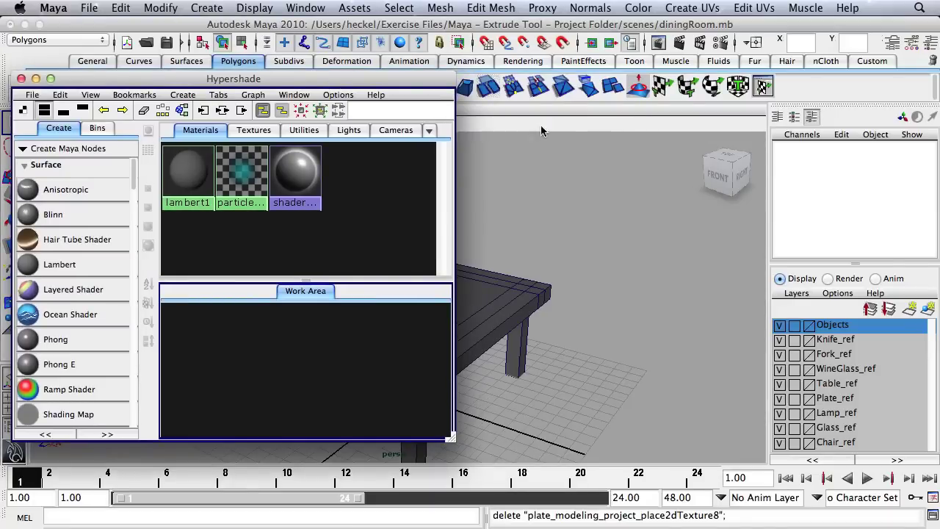
{"action": "mouse_move", "coordinate": [407, 85]}
{"action": "left_mouse_down"}
{"action": "mouse_move", "coordinate": [395, 78]}
{"action": "mouse_move", "coordinate": [419, 79]}
{"action": "left_mouse_up"}
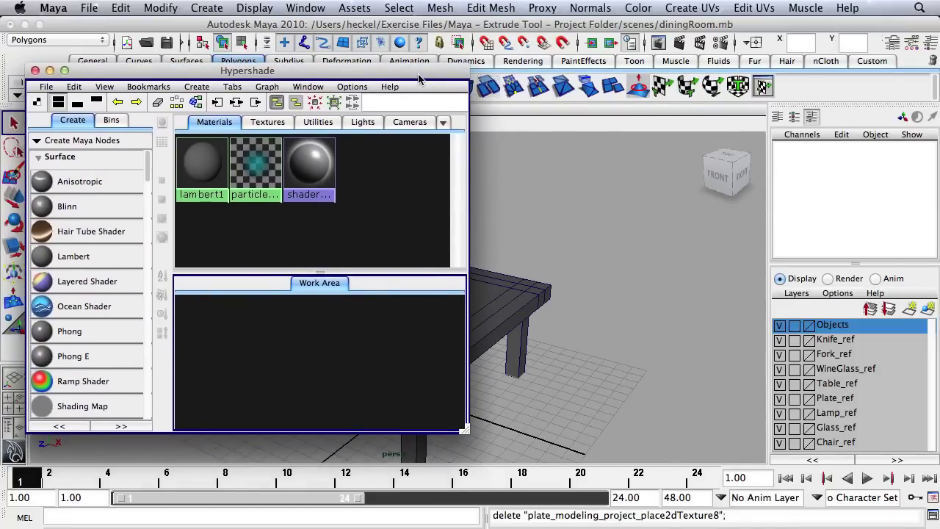
{"action": "left_click_drag", "start_coordinate": [558, 309], "coordinate": [480, 339], "text": "alt"}
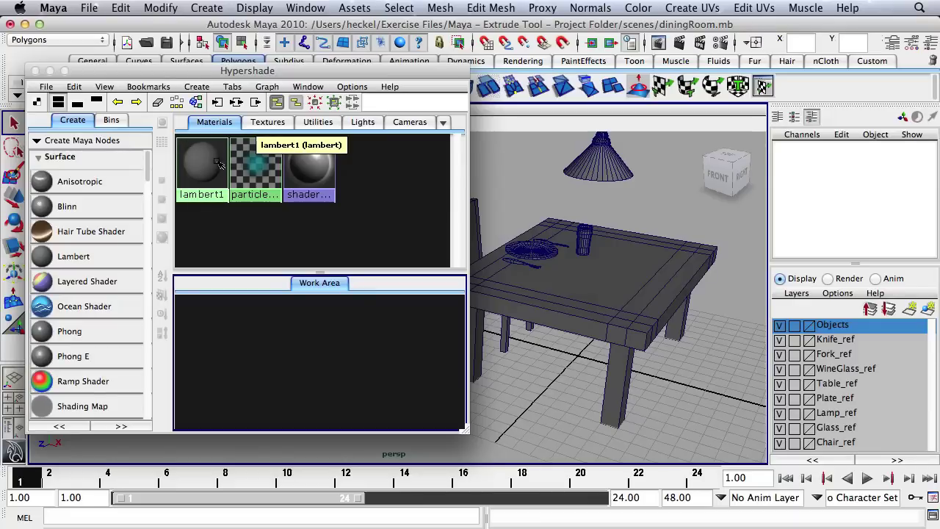
{"action": "middle_click_drag", "start_coordinate": [219, 163], "coordinate": [165, 200]}
{"action": "left_click", "coordinate": [74, 259]}
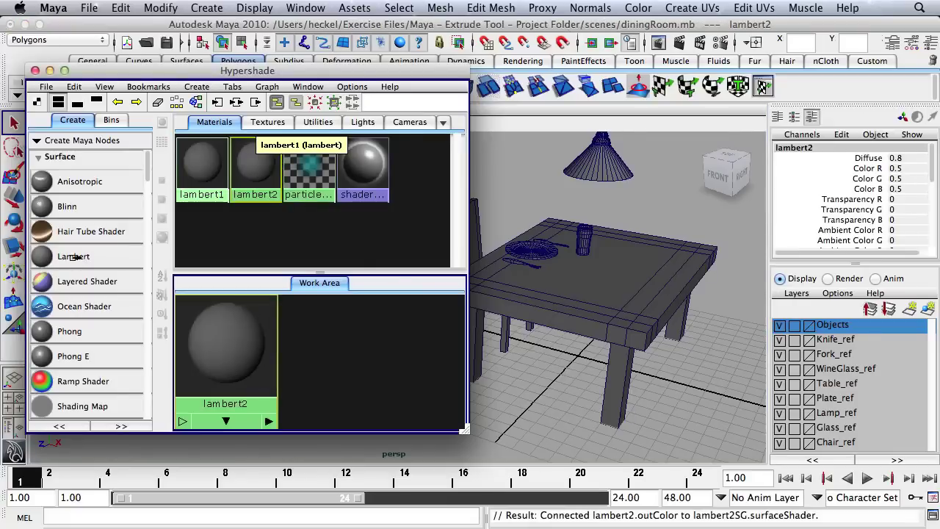
- Rename the new Lambert material as table_mat
{"action": "middle_click_drag", "start_coordinate": [259, 162], "coordinate": [258, 162]}
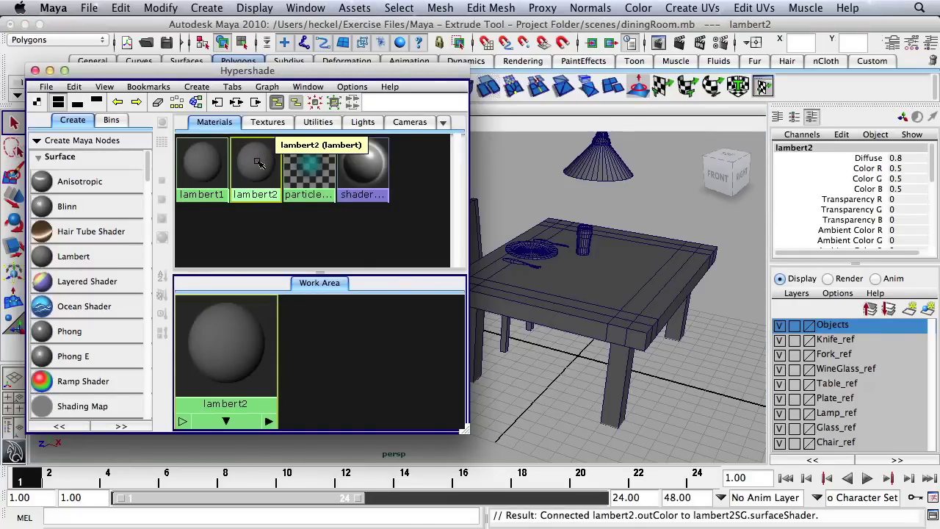
{"action": "double_click", "coordinate": [259, 164]}
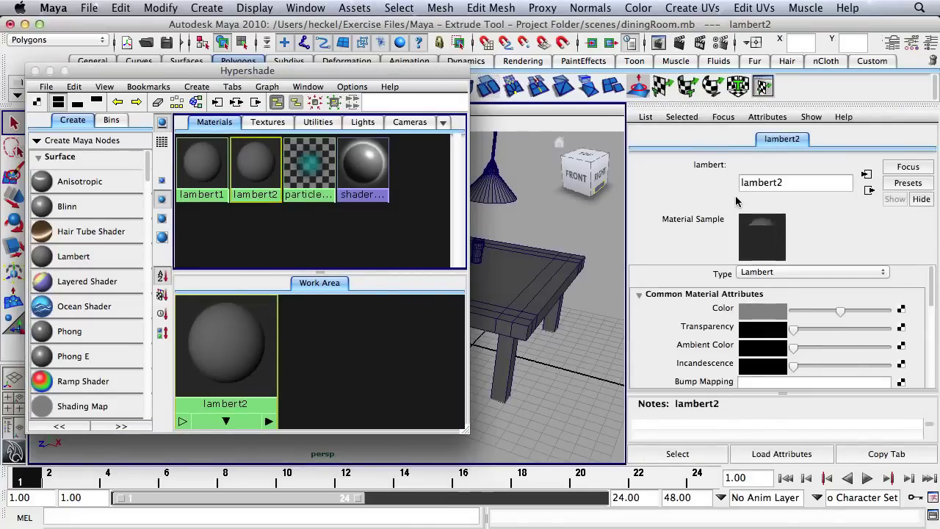
{"action": "double_click", "coordinate": [757, 183]}
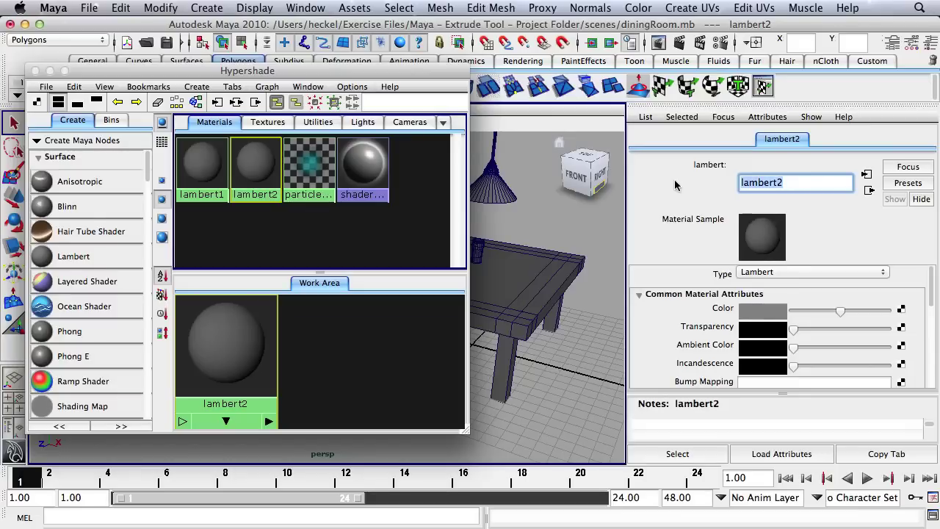
{"action": "type", "text": "table_ma"}
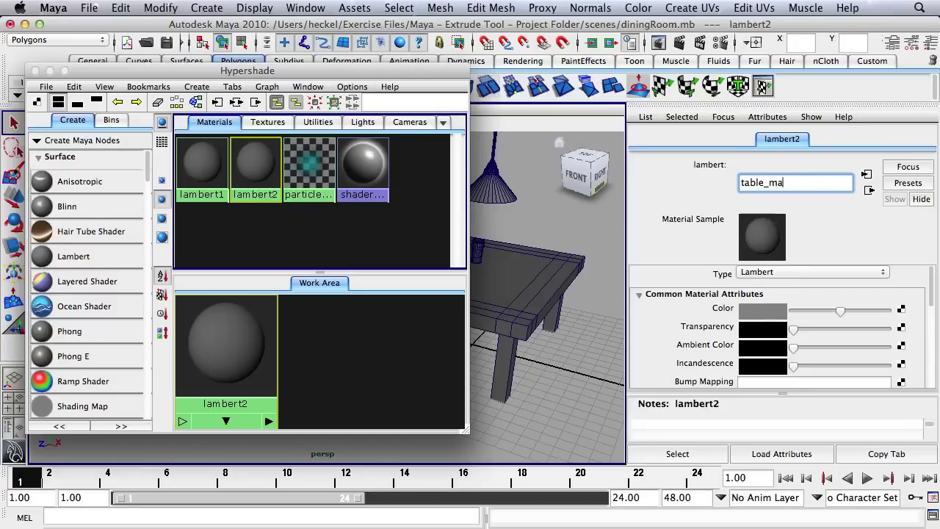
{"action": "type", "text": "t"}
{"action": "key", "text": "Return"}
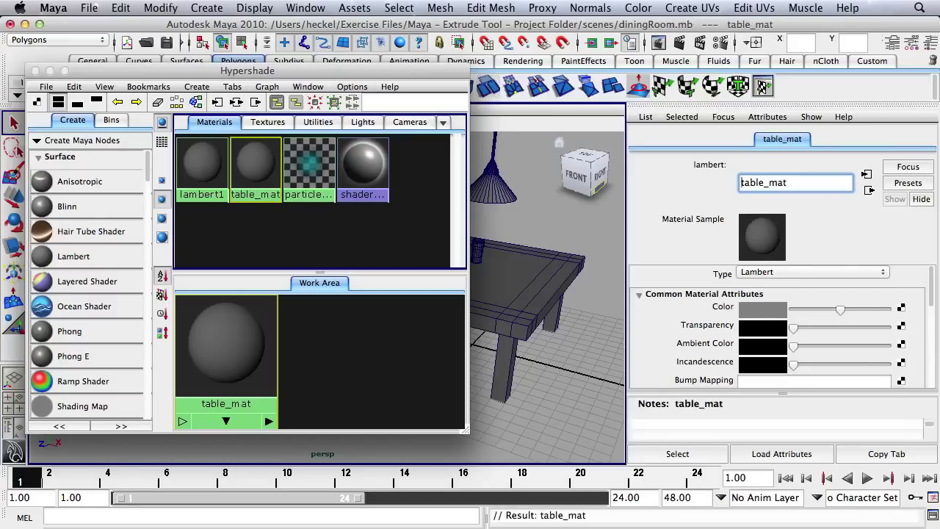
- Set the table_mat colour to an orange-brown with hue 28.39, saturation 0.915 and value 0.694
{"action": "left_click", "coordinate": [767, 310]}
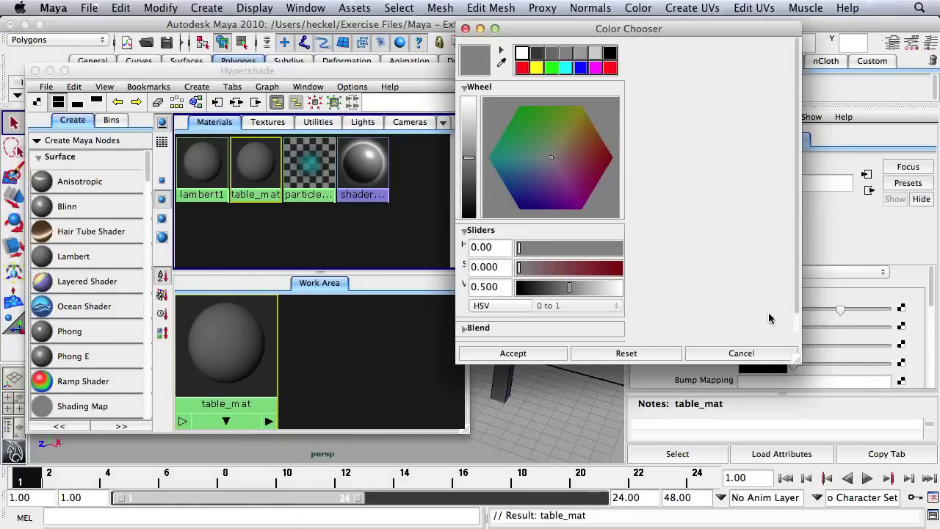
{"action": "left_click", "coordinate": [593, 147]}
{"action": "left_click", "coordinate": [470, 137]}
{"action": "left_click_drag", "start_coordinate": [471, 137], "coordinate": [470, 151]}
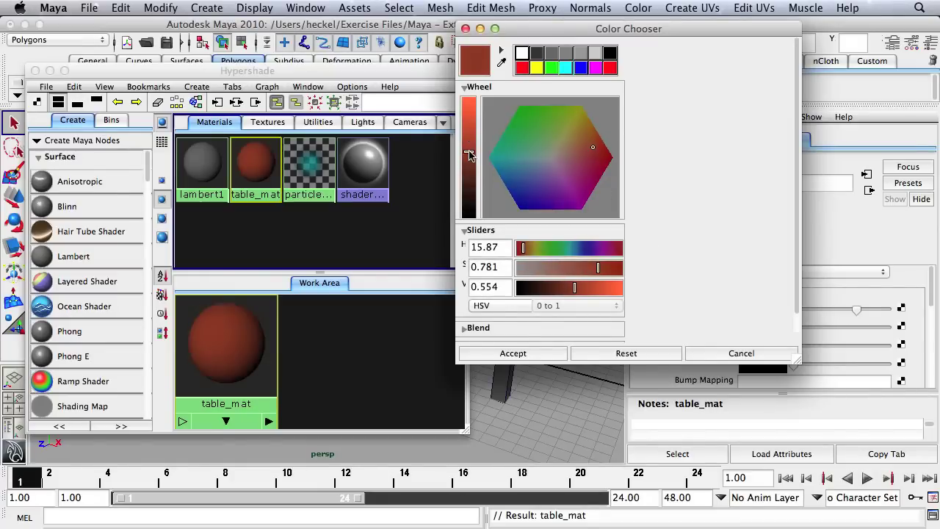
{"action": "left_click", "coordinate": [602, 153]}
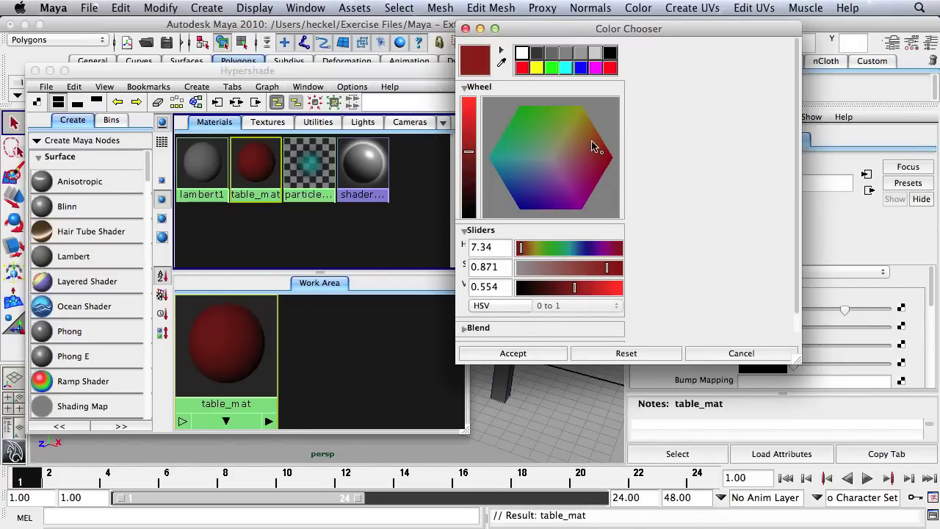
{"action": "left_click", "coordinate": [593, 141]}
{"action": "mouse_move", "coordinate": [469, 153]}
{"action": "left_mouse_down"}
{"action": "mouse_move", "coordinate": [469, 142]}
{"action": "mouse_move", "coordinate": [467, 154]}
{"action": "left_mouse_up"}
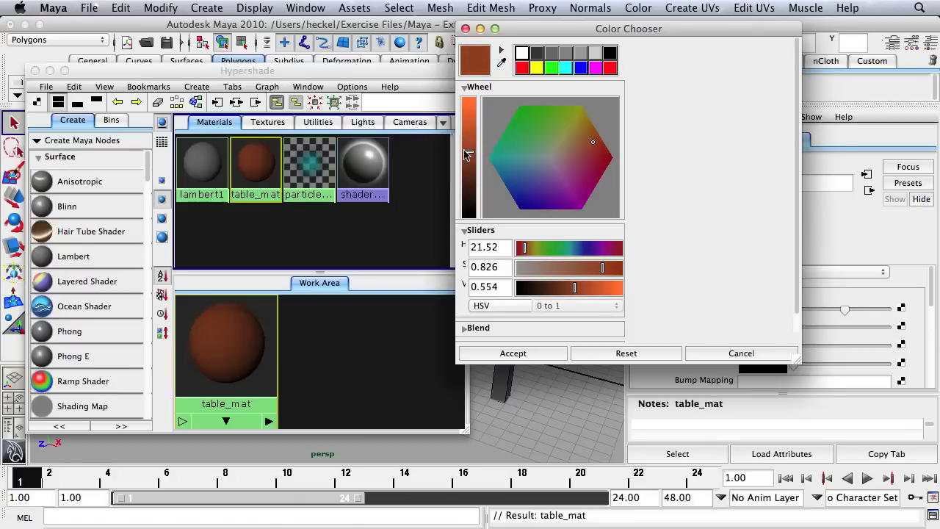
{"action": "left_click", "coordinate": [589, 151]}
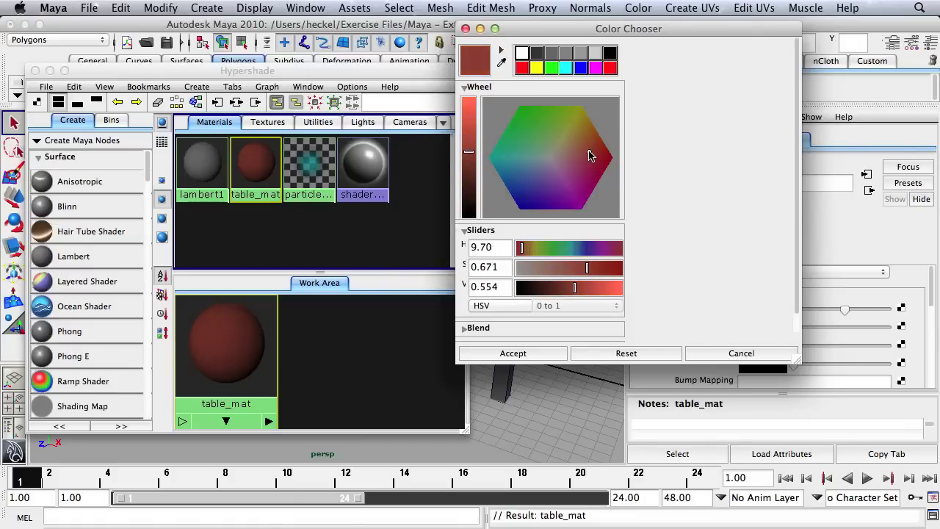
{"action": "left_click", "coordinate": [592, 142]}
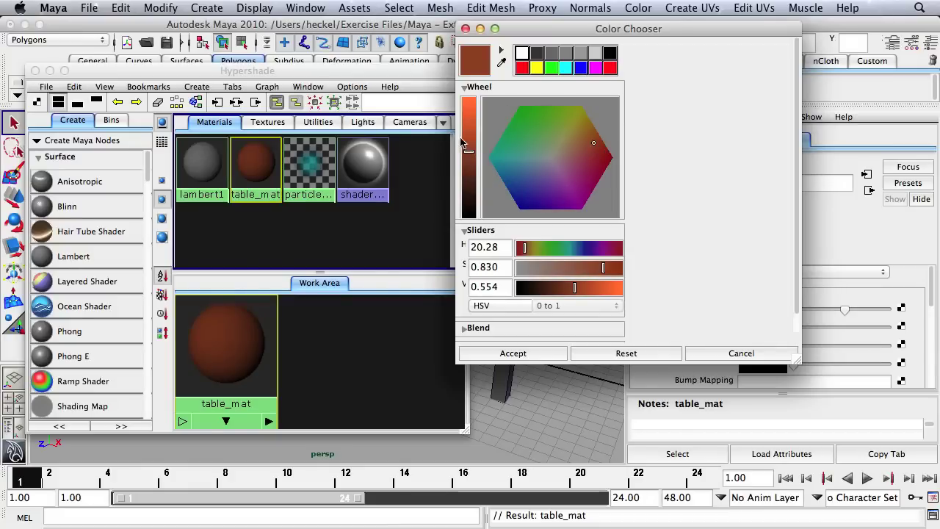
{"action": "left_click_drag", "start_coordinate": [462, 143], "coordinate": [470, 136]}
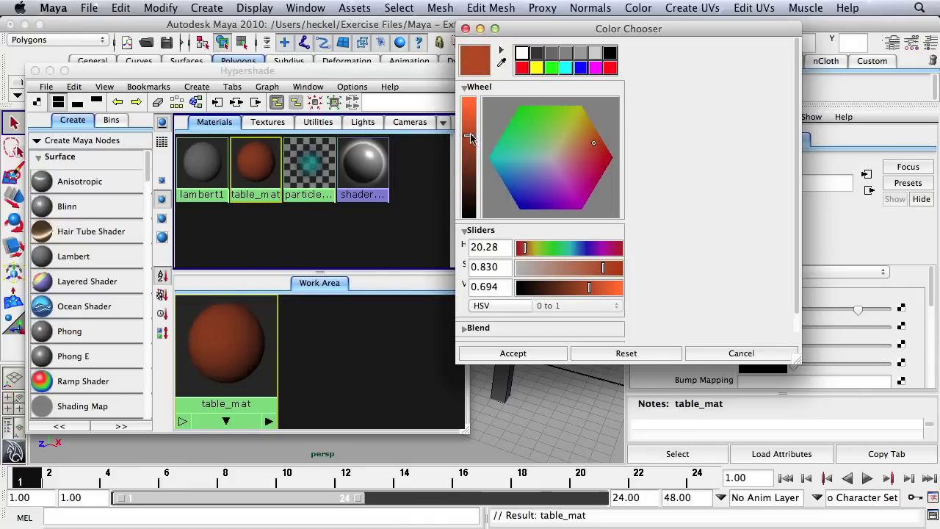
{"action": "left_click", "coordinate": [594, 136]}
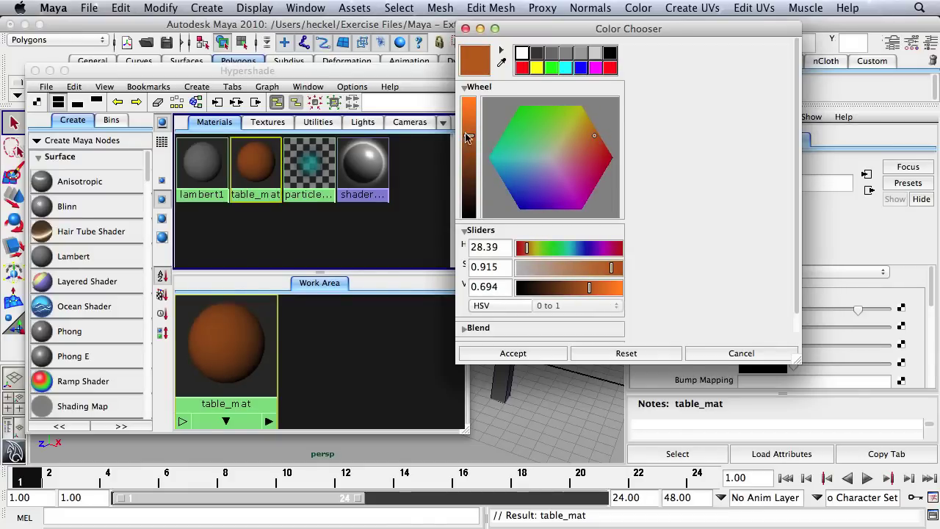
{"action": "left_click_drag", "start_coordinate": [468, 138], "coordinate": [468, 138]}
{"action": "left_click", "coordinate": [466, 29]}
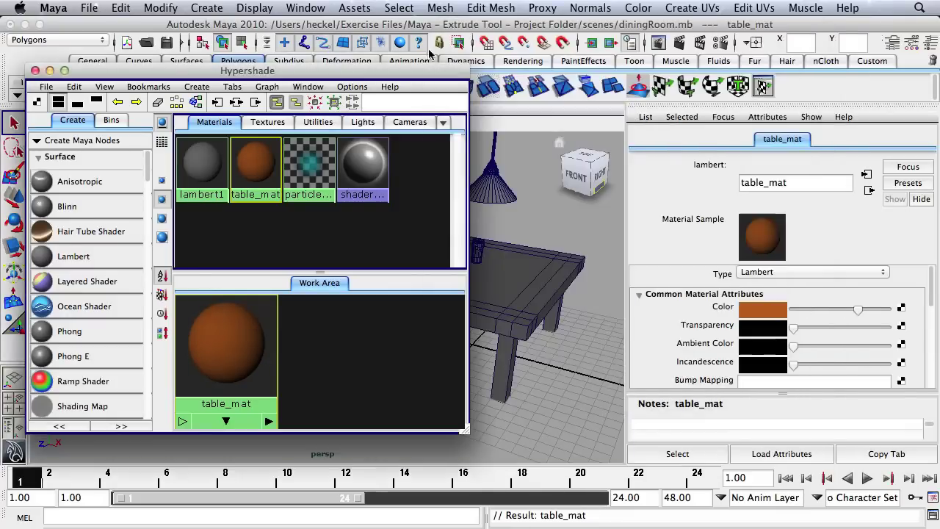
- Assign table_mat to both the dining table and the chair in the perspective view
{"action": "middle_click_drag", "start_coordinate": [258, 163], "coordinate": [534, 301]}
{"action": "left_click_drag", "start_coordinate": [191, 71], "coordinate": [34, 83]}
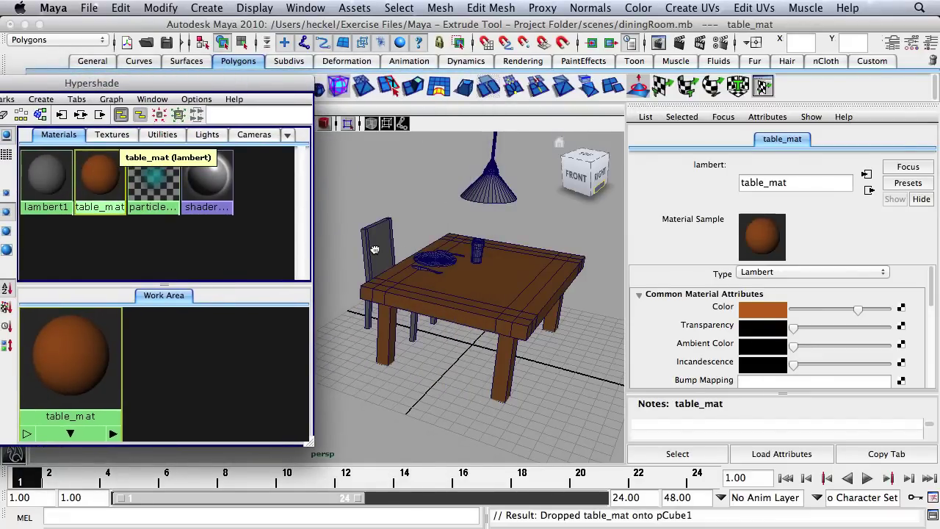
{"action": "left_click_drag", "start_coordinate": [244, 83], "coordinate": [334, 63]}
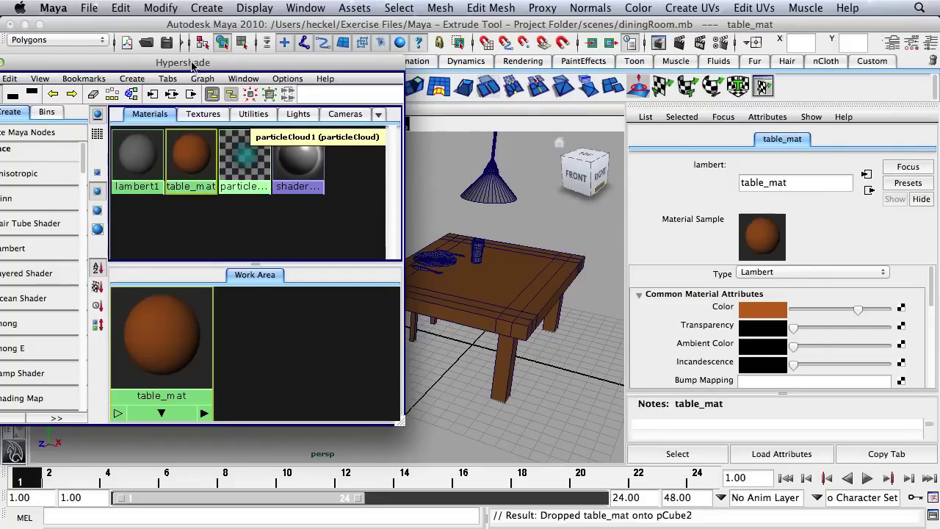
- Create a new Phong material in the Hypershade, keeping the table and chair in view beside the window
{"action": "left_click_drag", "start_coordinate": [193, 66], "coordinate": [304, 56]}
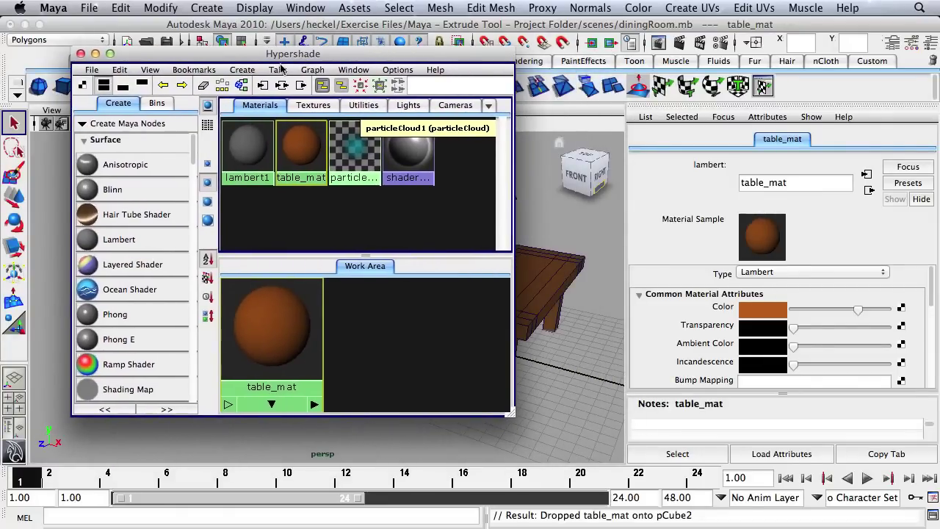
{"action": "left_click", "coordinate": [121, 339]}
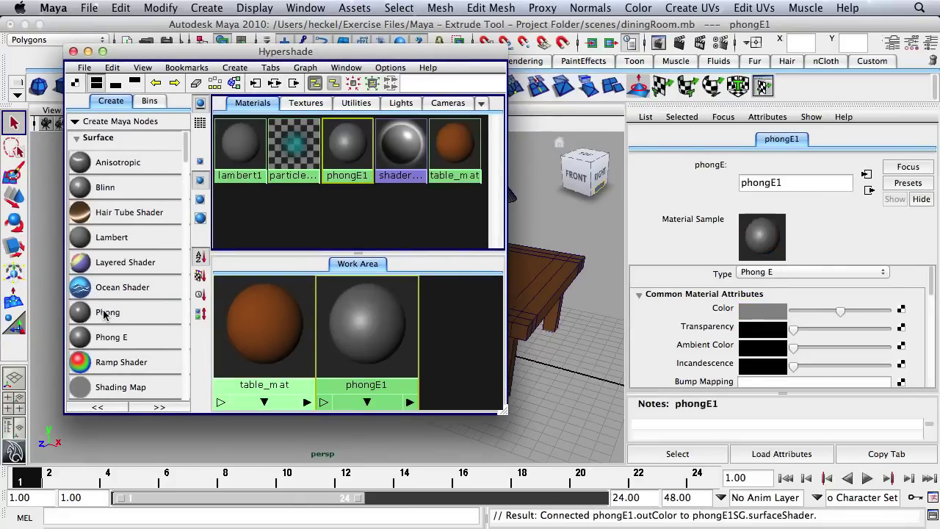
{"action": "left_click", "coordinate": [105, 314]}
{"action": "key", "text": "ctrl+a"}
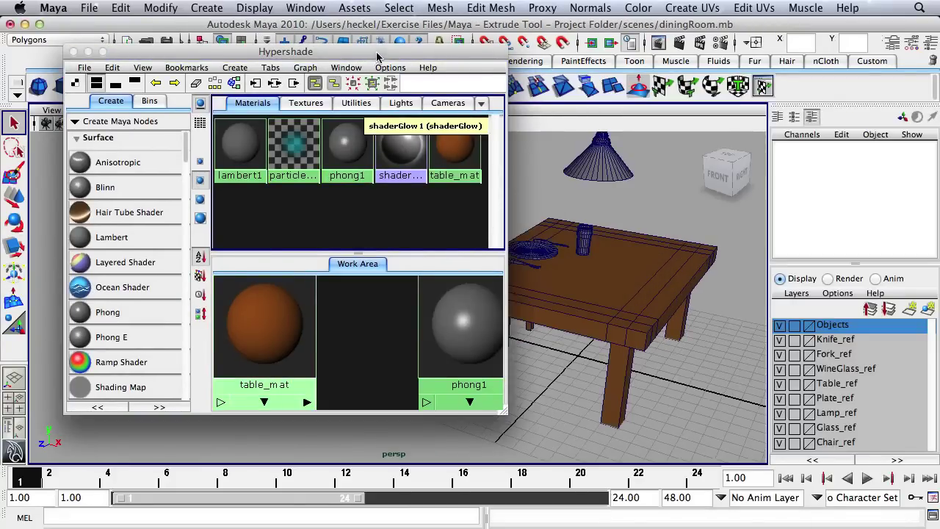
{"action": "left_click_drag", "start_coordinate": [381, 56], "coordinate": [310, 67]}
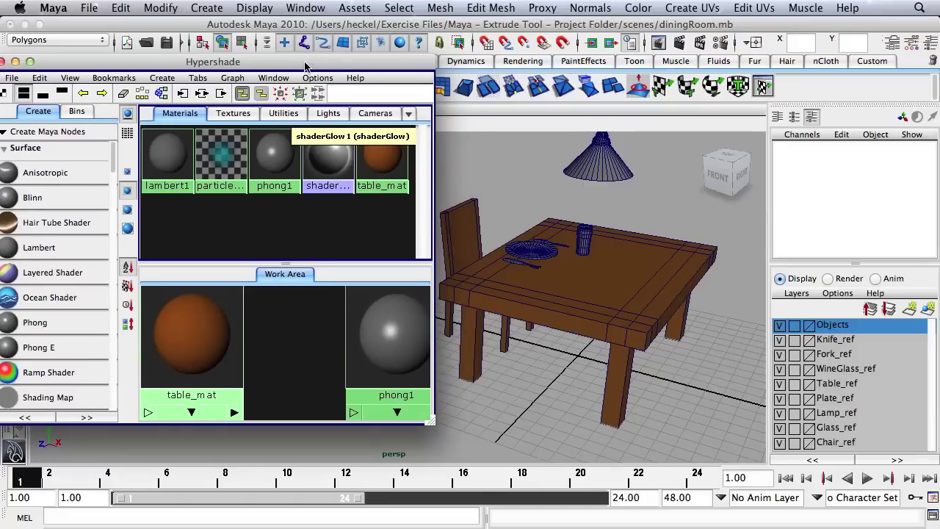
- Rename the new Phong material as plate_mat
{"action": "double_click", "coordinate": [277, 157]}
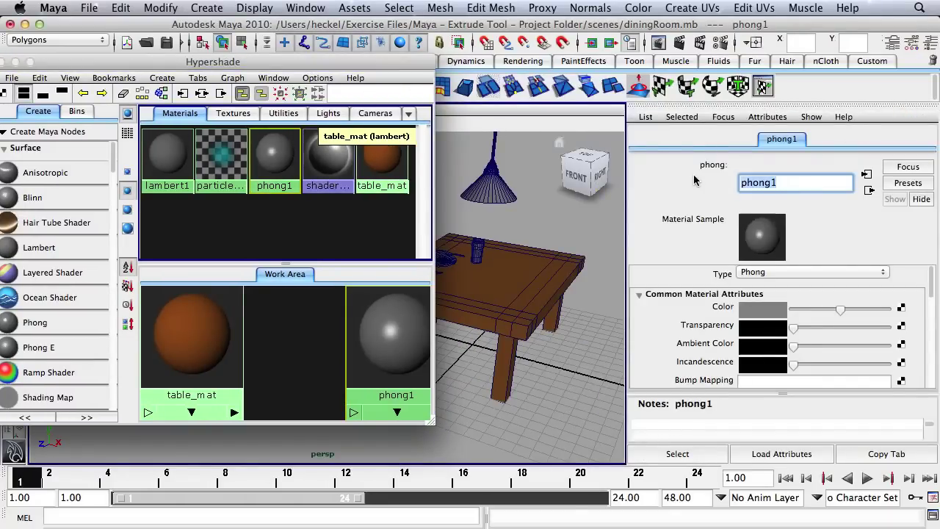
{"action": "type", "text": "palte"}
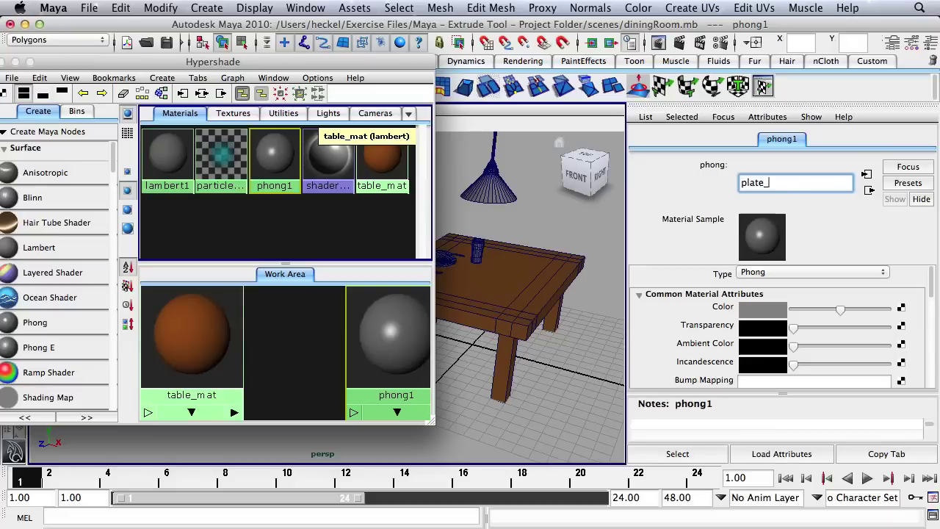
{"action": "type", "text": "_mat"}
{"action": "key", "text": "Return"}
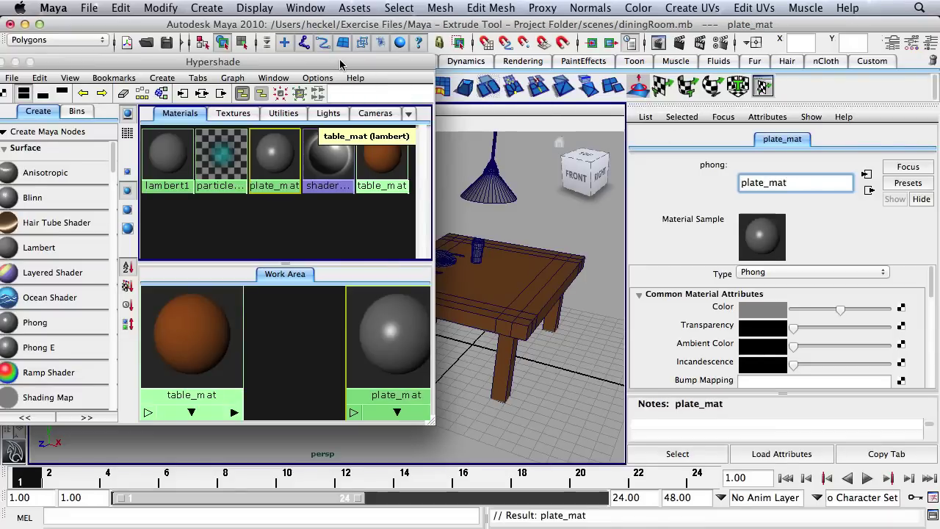
- Set the plate_mat colour to pure white with value 1.000 and assign the material to the plate on the table
{"action": "left_click_drag", "start_coordinate": [340, 65], "coordinate": [306, 65]}
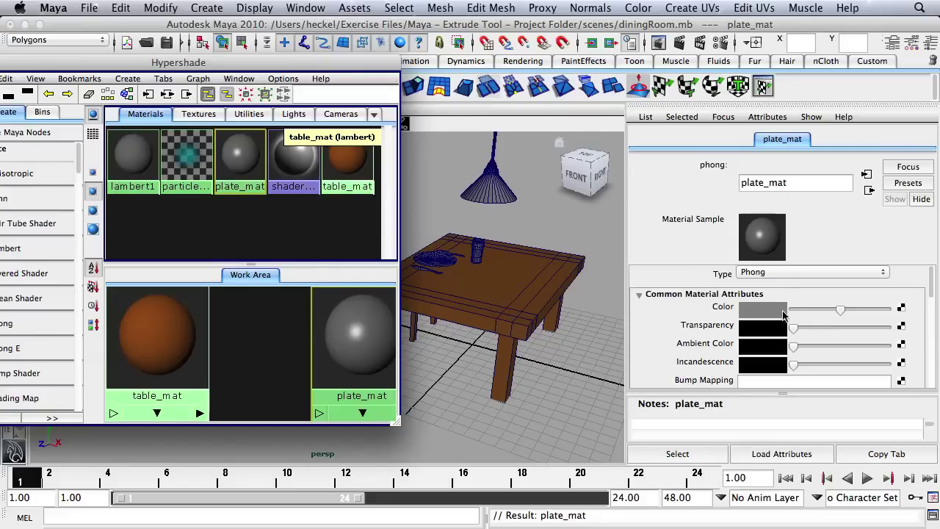
{"action": "left_click", "coordinate": [779, 312]}
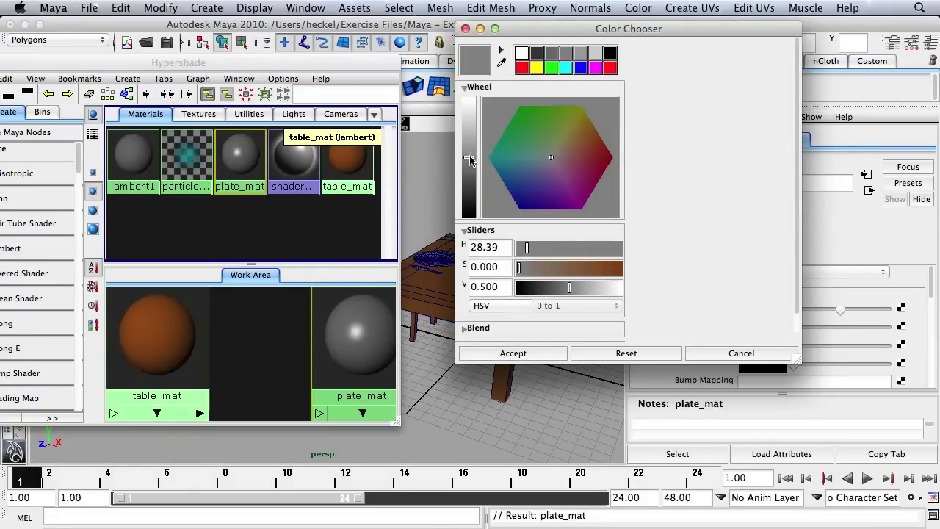
{"action": "left_click_drag", "start_coordinate": [471, 160], "coordinate": [469, 99]}
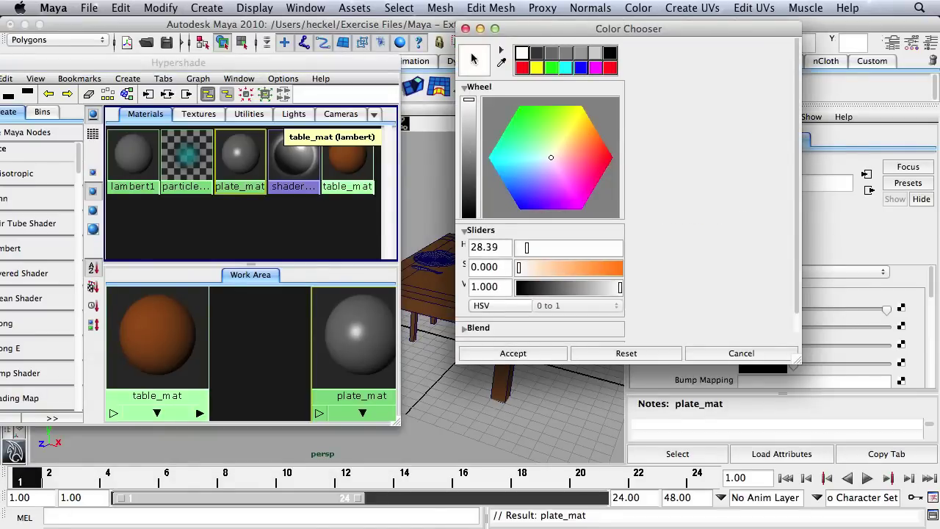
{"action": "left_click", "coordinate": [535, 355]}
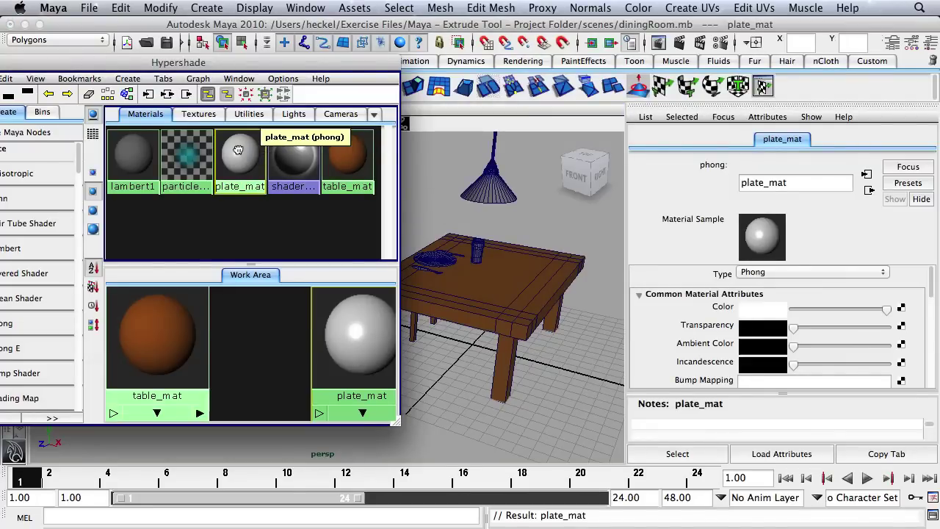
{"action": "middle_click_drag", "start_coordinate": [238, 150], "coordinate": [441, 258]}
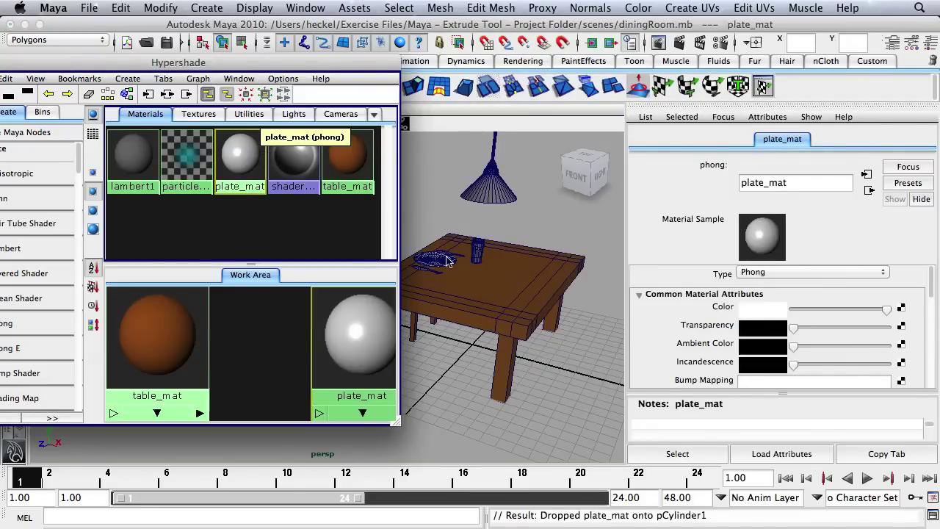
- Frame the plate closely in the perspective view to examine it together with the fork, knife and glass around it
{"action": "left_click_drag", "start_coordinate": [357, 63], "coordinate": [277, 100]}
{"action": "scroll", "coordinate": [537, 254], "scroll_direction": "up", "scroll_amount": 5}
{"action": "left_click_drag", "start_coordinate": [537, 254], "coordinate": [420, 284], "text": "alt"}
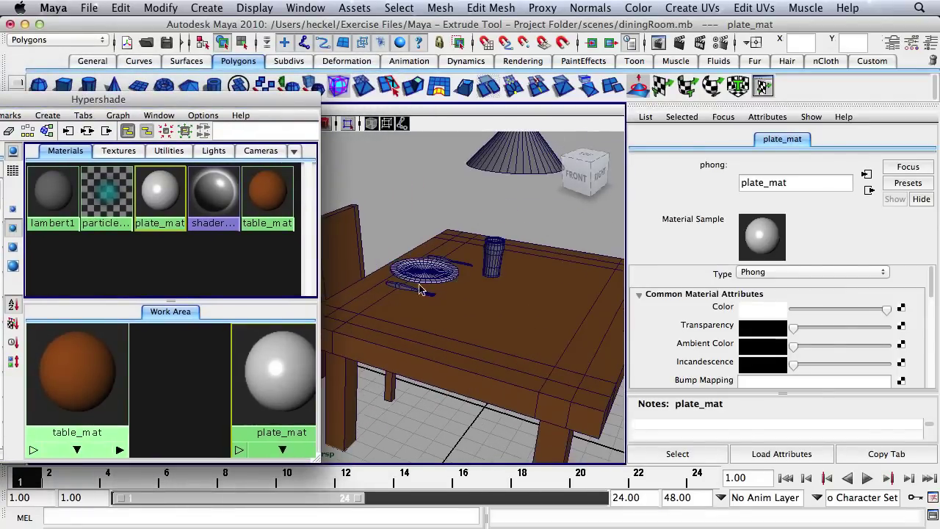
{"action": "left_click", "coordinate": [405, 289]}
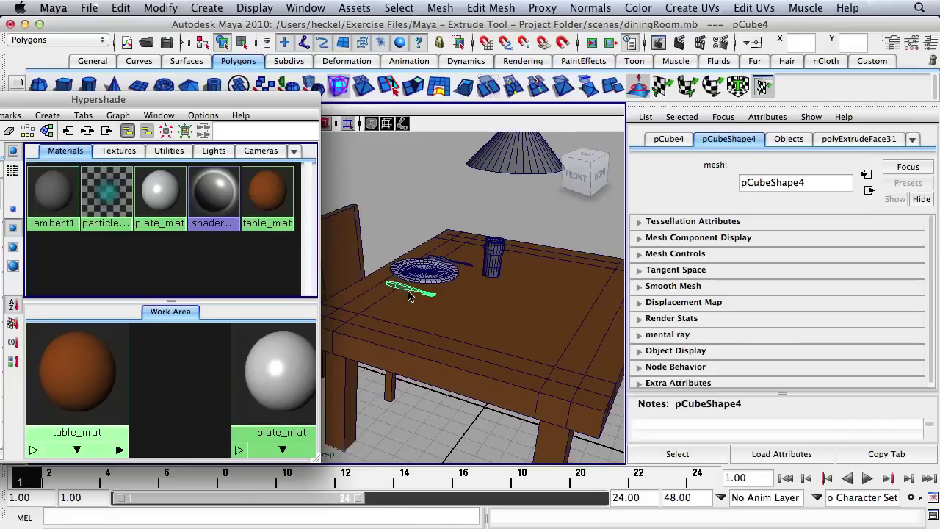
{"action": "left_click", "coordinate": [456, 269]}
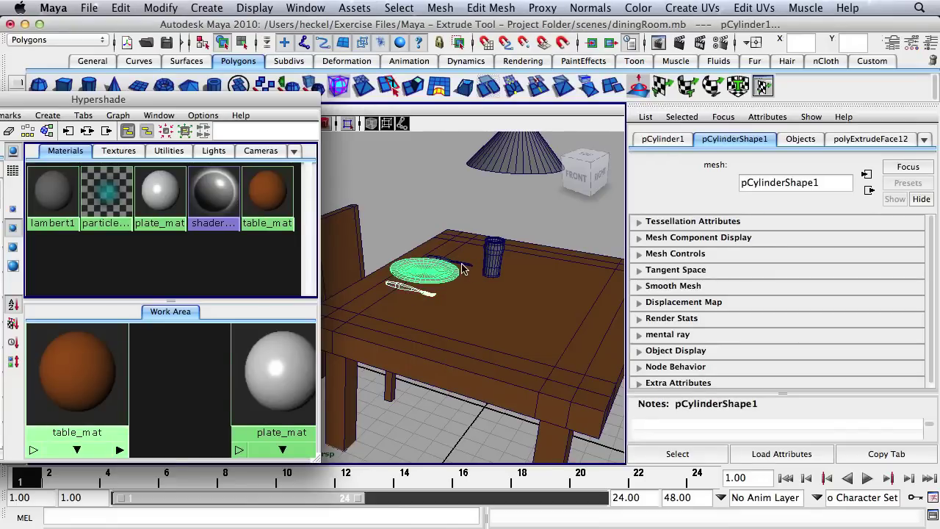
{"action": "left_click", "coordinate": [465, 270]}
{"action": "left_click", "coordinate": [394, 249]}
{"action": "left_click", "coordinate": [438, 277]}
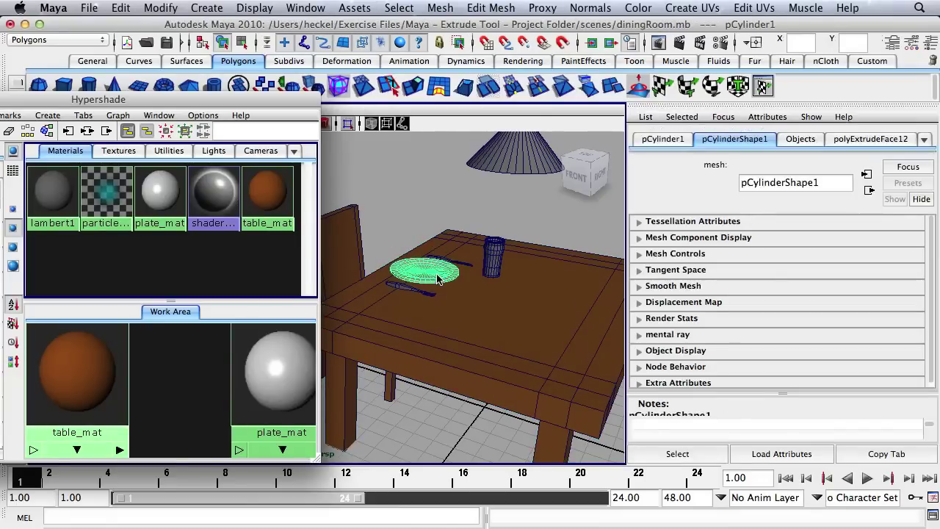
{"action": "key", "text": "f"}
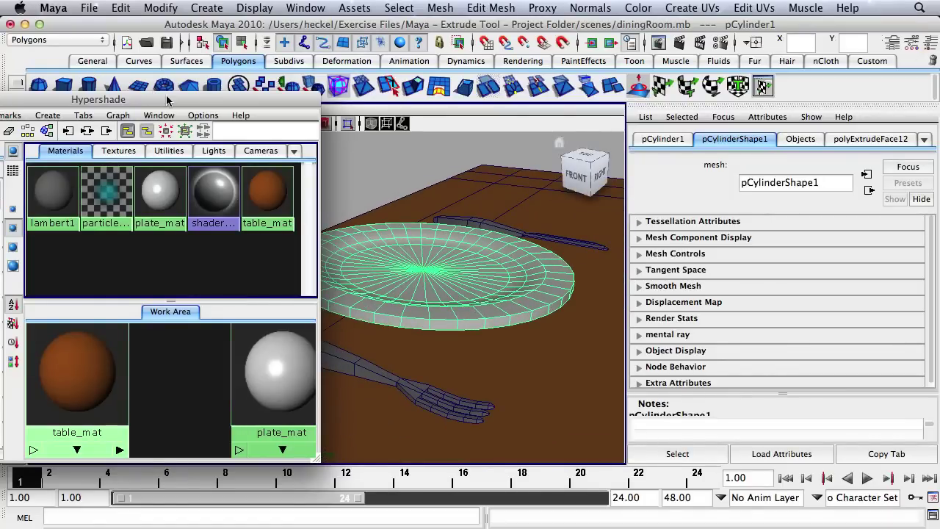
{"action": "left_click_drag", "start_coordinate": [169, 99], "coordinate": [131, 73]}
{"action": "left_click_drag", "start_coordinate": [391, 229], "coordinate": [440, 228], "text": "alt"}
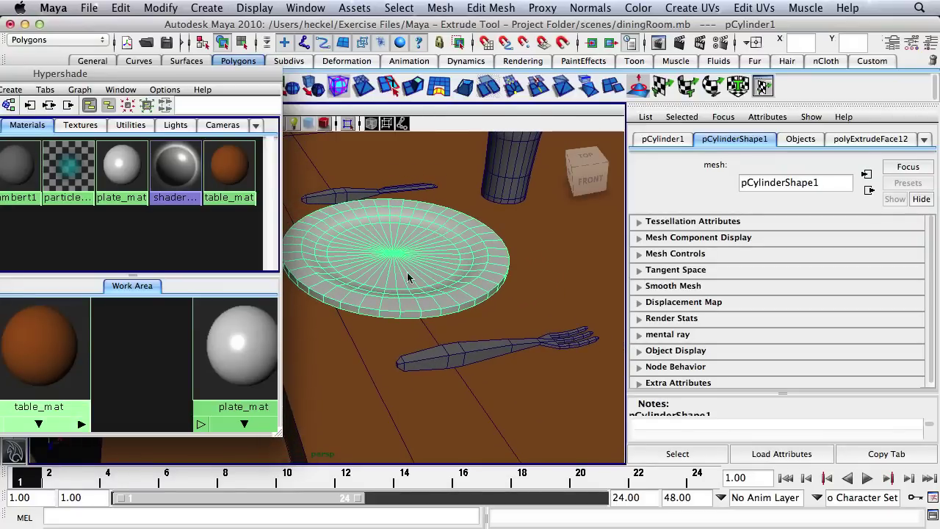
- Apply Smooth to the fork mesh and to the knife mesh on either side of the plate
{"action": "left_click", "coordinate": [455, 357]}
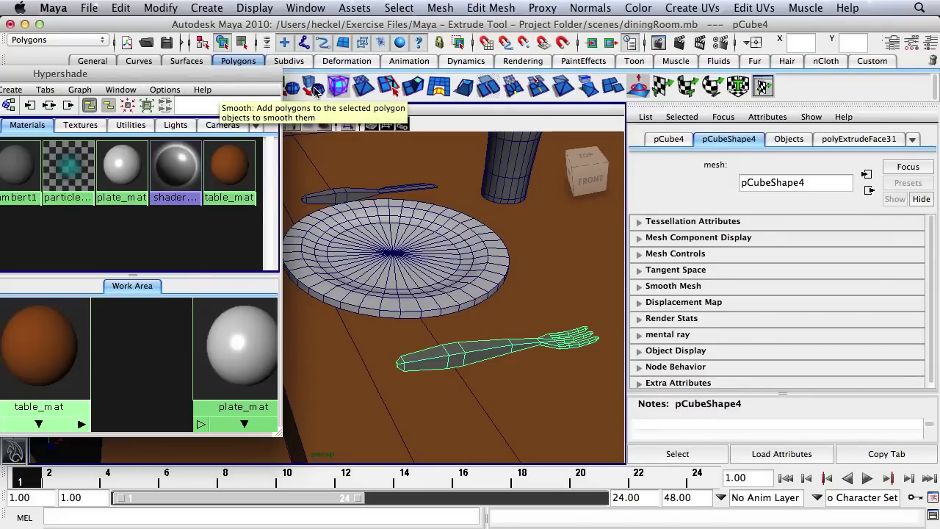
{"action": "left_click", "coordinate": [439, 8]}
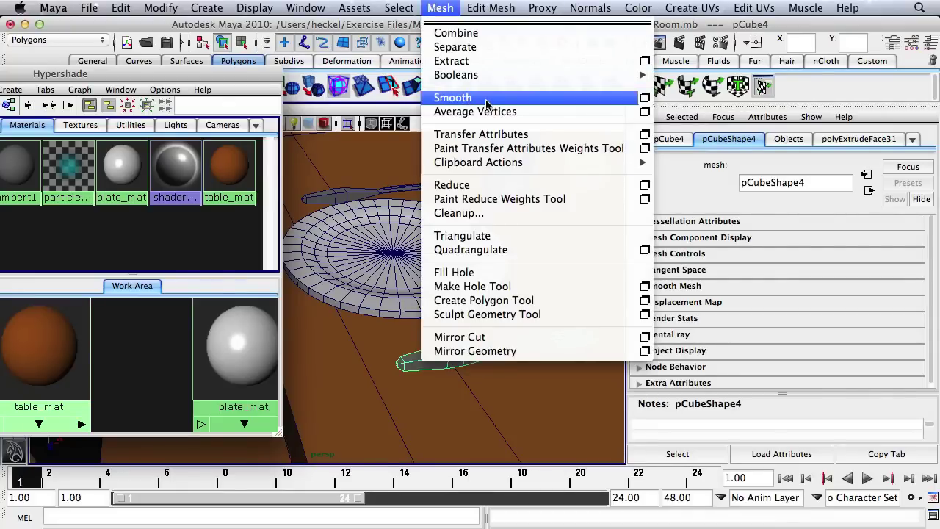
{"action": "left_click", "coordinate": [453, 98]}
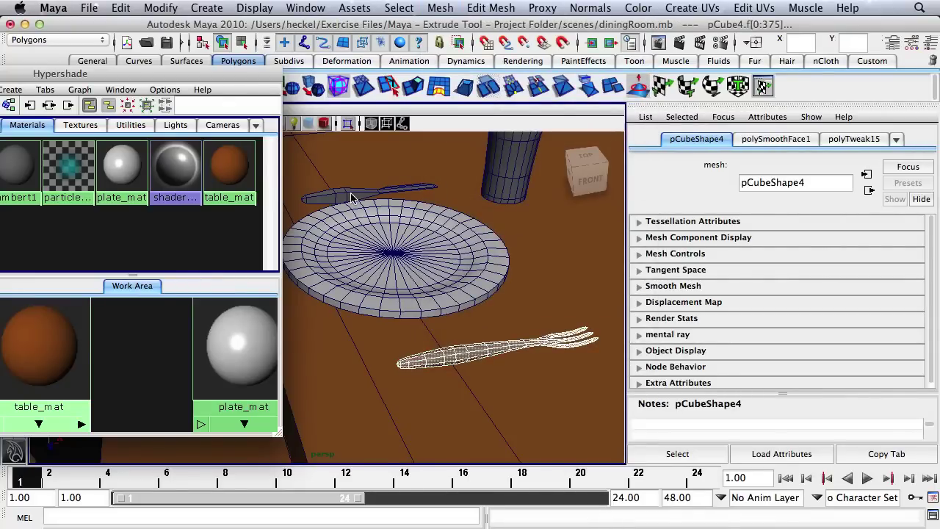
{"action": "left_click", "coordinate": [411, 187]}
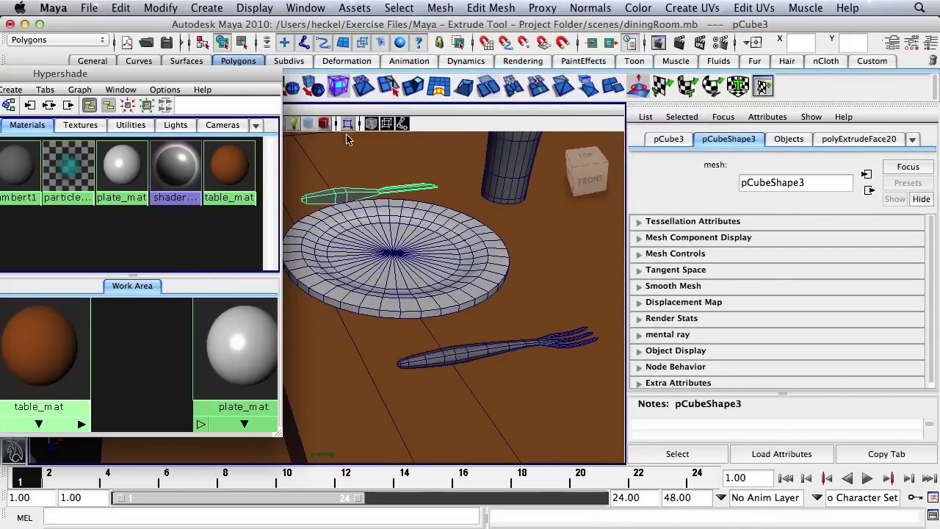
{"action": "left_click", "coordinate": [314, 88]}
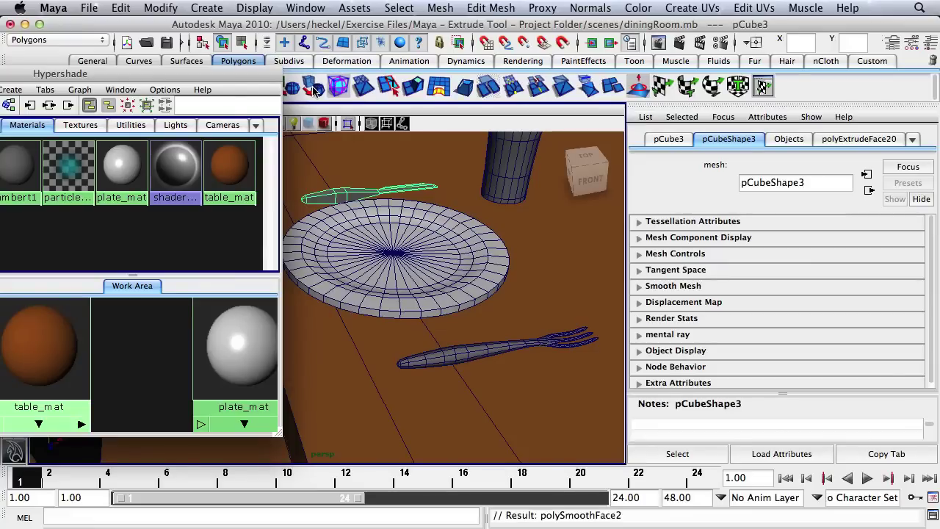
{"action": "left_click_drag", "start_coordinate": [476, 235], "coordinate": [470, 264], "text": "alt"}
{"action": "left_click", "coordinate": [503, 246]}
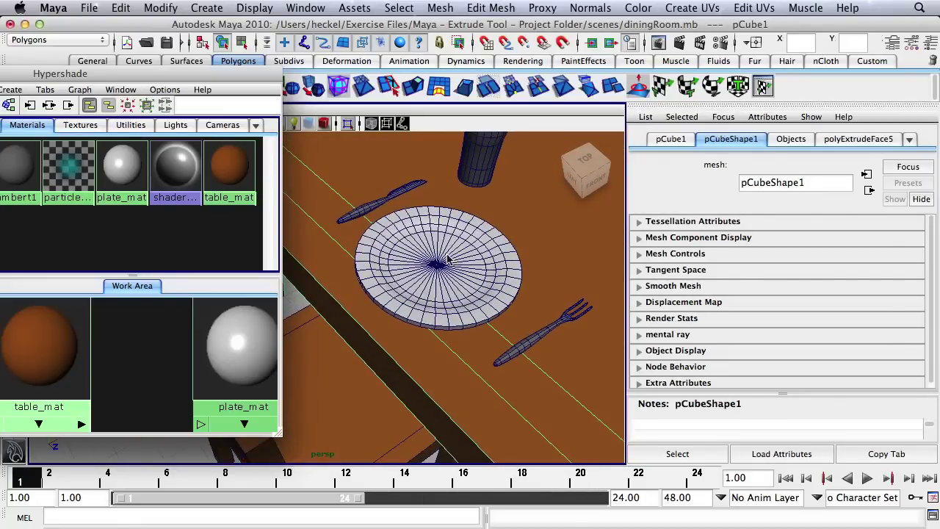
- Switch the Hypershade node list to mental ray nodes and create a mi_metallic_paint material
{"action": "left_click_drag", "start_coordinate": [135, 79], "coordinate": [449, 74]}
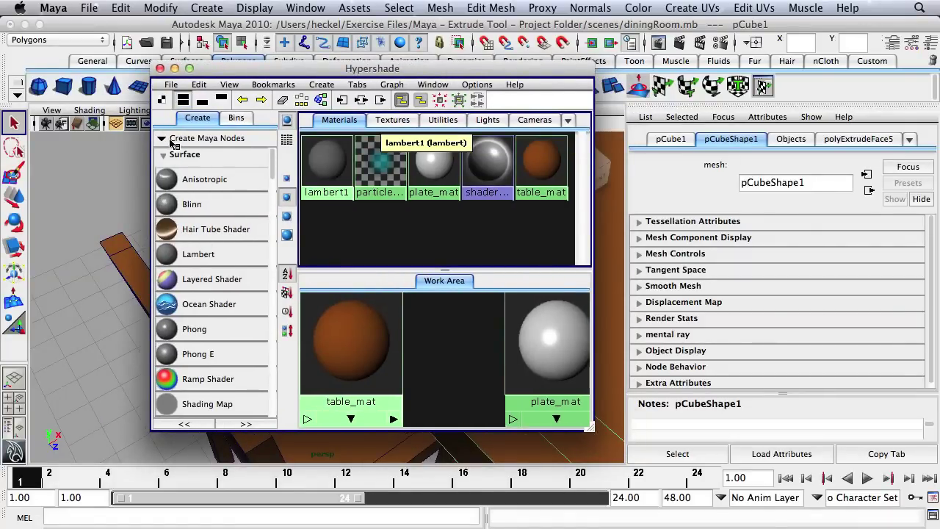
{"action": "scroll", "coordinate": [270, 152], "scroll_direction": "down", "scroll_amount": 2}
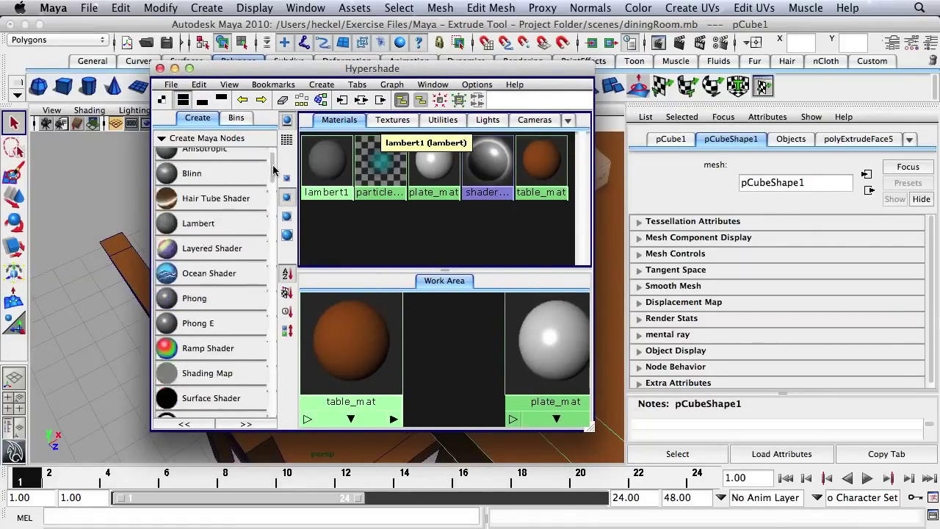
{"action": "scroll", "coordinate": [272, 152], "scroll_direction": "up", "scroll_amount": 2}
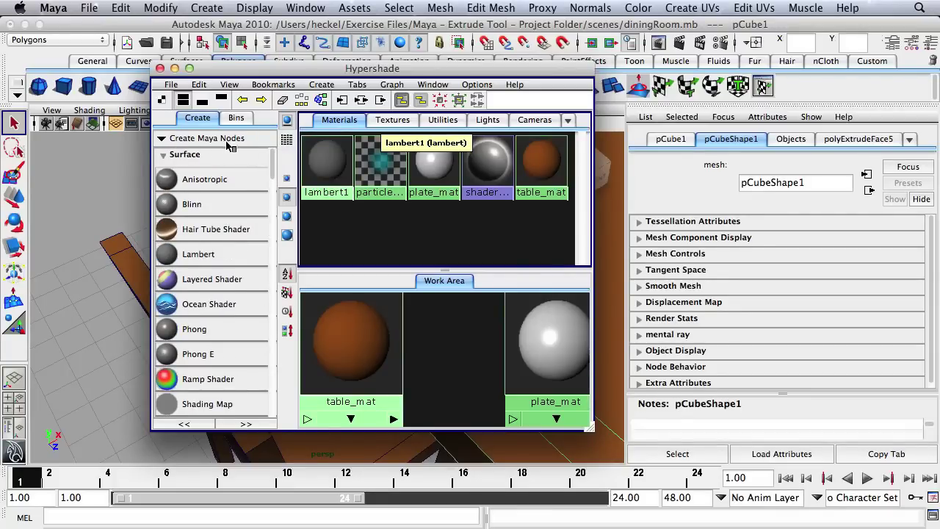
{"action": "left_click", "coordinate": [163, 142]}
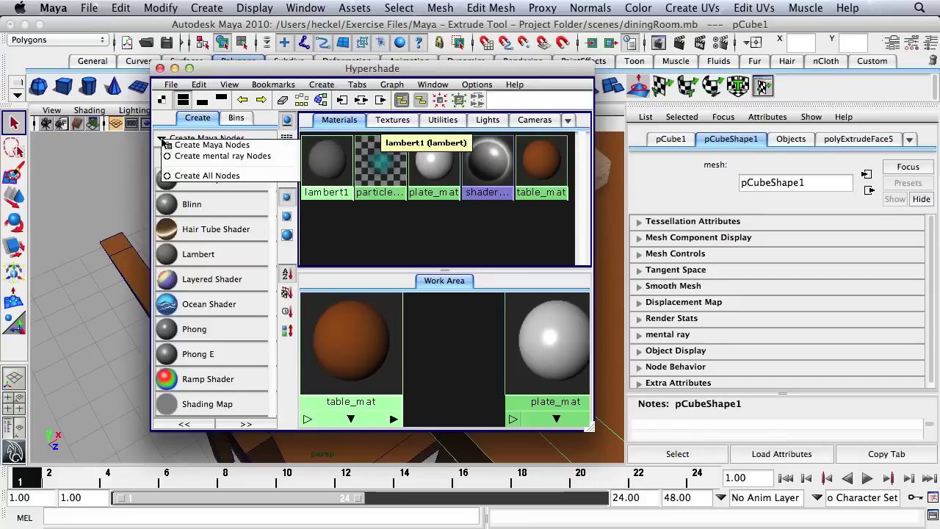
{"action": "left_click", "coordinate": [205, 158]}
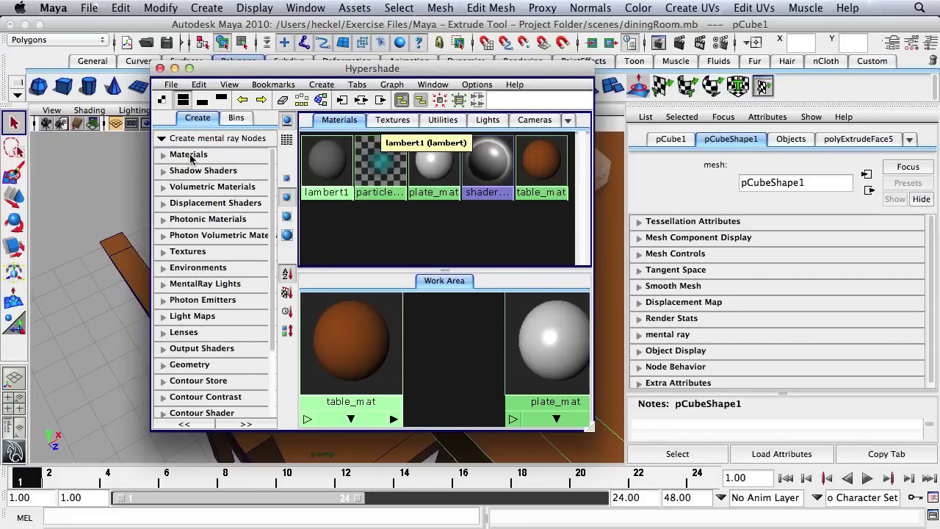
{"action": "left_click", "coordinate": [165, 155]}
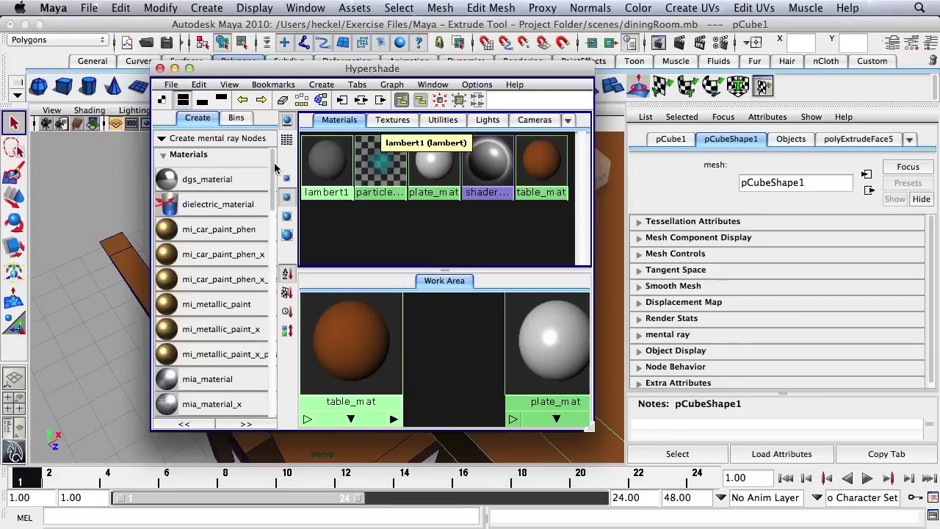
{"action": "scroll", "coordinate": [274, 161], "scroll_direction": "down", "scroll_amount": 3}
{"action": "scroll", "coordinate": [272, 160], "scroll_direction": "up", "scroll_amount": 3}
{"action": "left_click", "coordinate": [200, 312]}
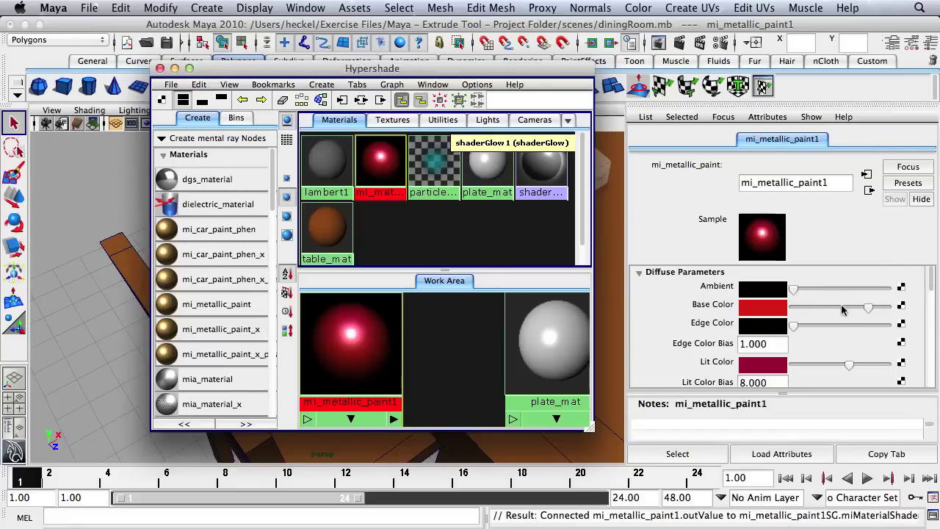
- Set the metallic paint's Base Color to mid grey, value 0.500, and its Lit Color to light grey, value 0.800
{"action": "left_click", "coordinate": [784, 307]}
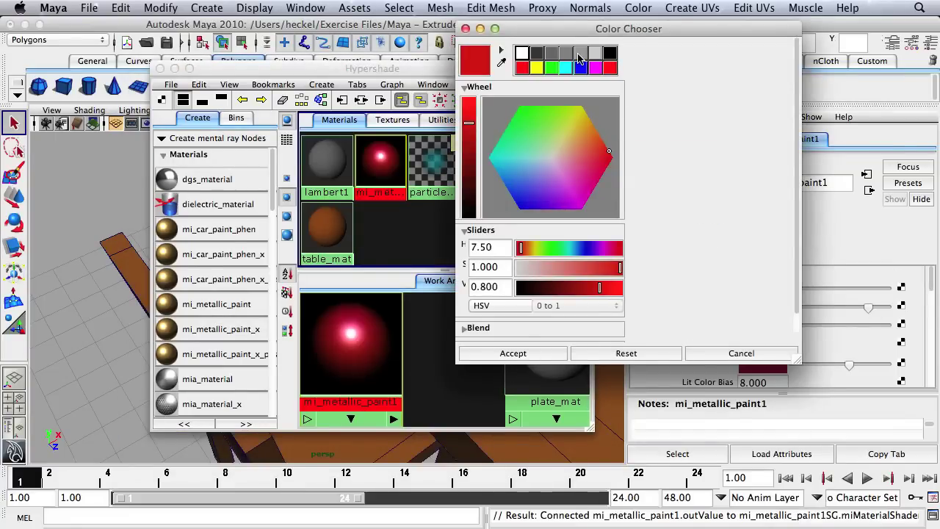
{"action": "left_click", "coordinate": [563, 57]}
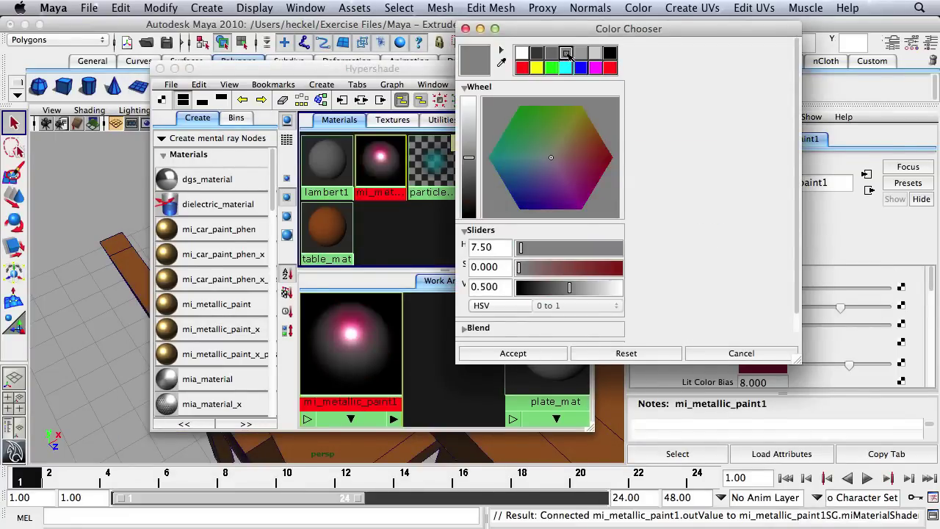
{"action": "left_click", "coordinate": [465, 28]}
{"action": "left_click", "coordinate": [759, 367]}
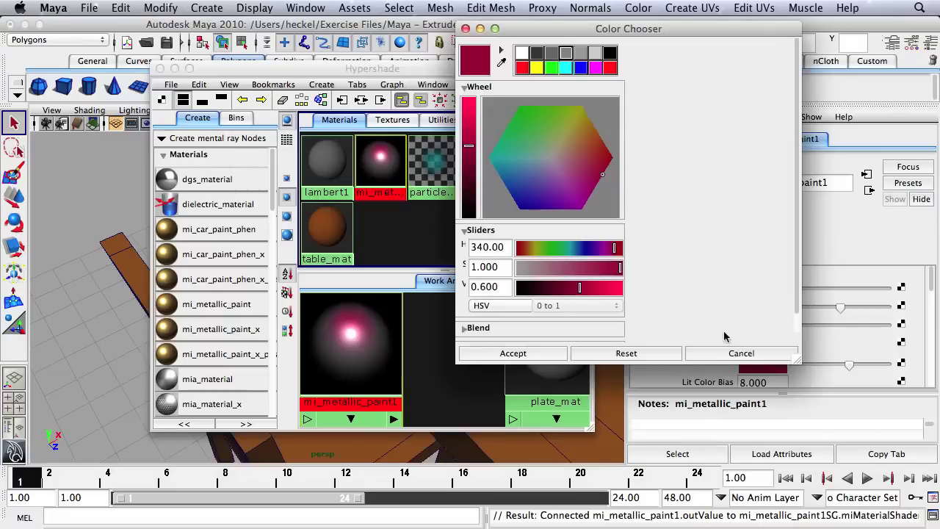
{"action": "left_click", "coordinate": [595, 53]}
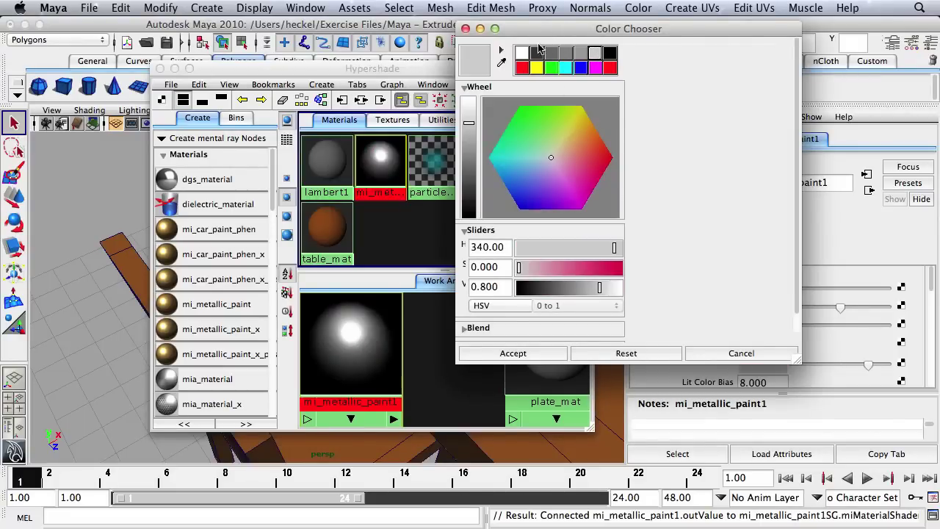
{"action": "left_click", "coordinate": [466, 28]}
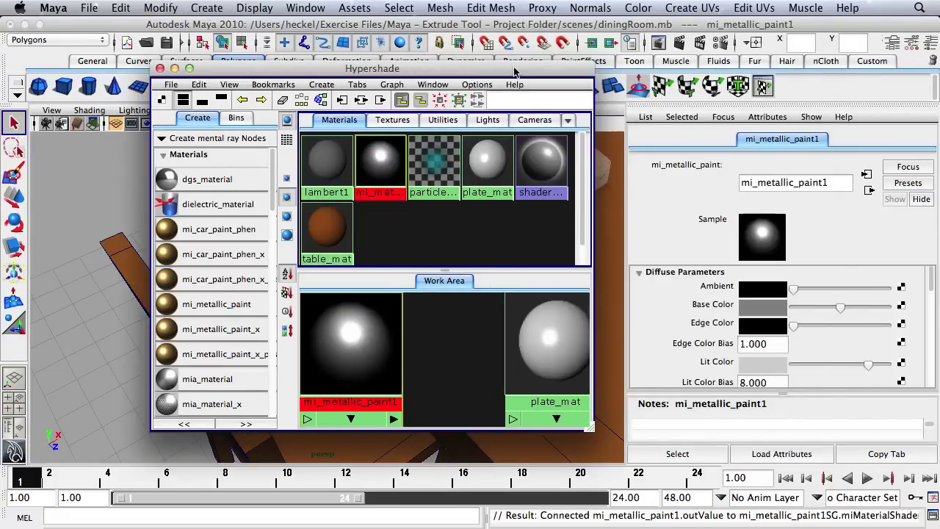
- Assign mi_metallic_paint1 to both the knife and the fork, and close the Hypershade
{"action": "left_click_drag", "start_coordinate": [511, 71], "coordinate": [282, 58]}
{"action": "left_click", "coordinate": [377, 210]}
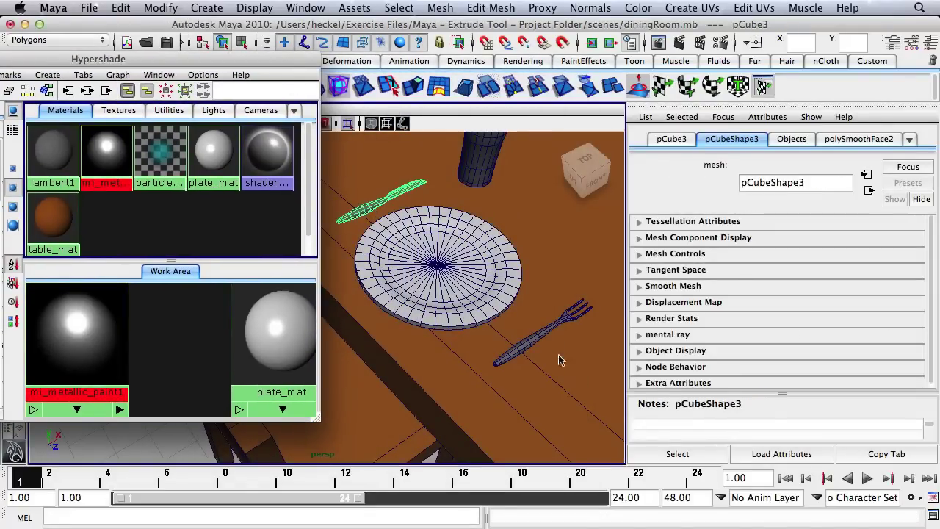
{"action": "left_click", "coordinate": [536, 345]}
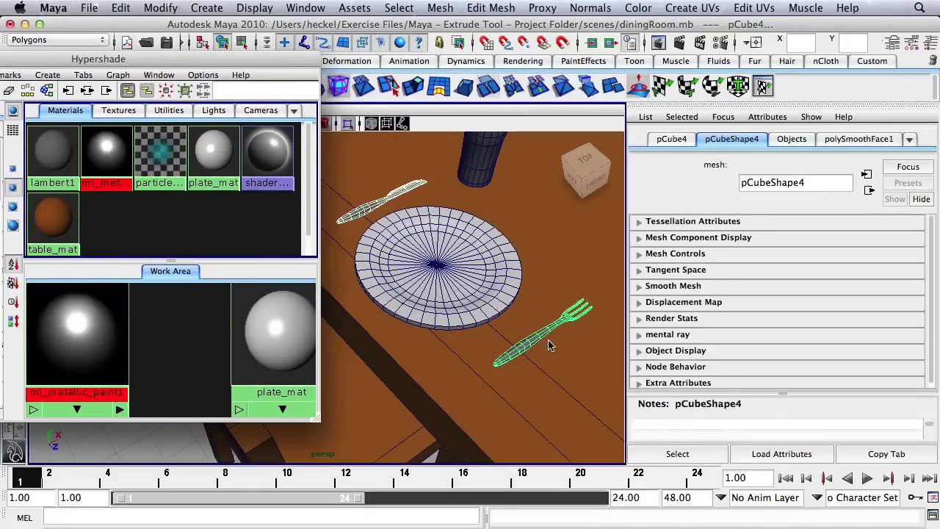
{"action": "right_click", "coordinate": [106, 149]}
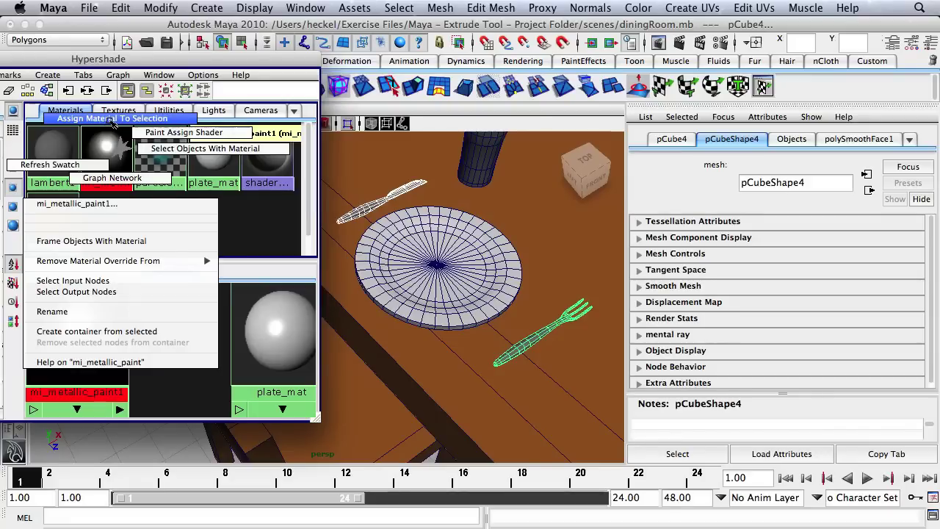
{"action": "left_click", "coordinate": [111, 119]}
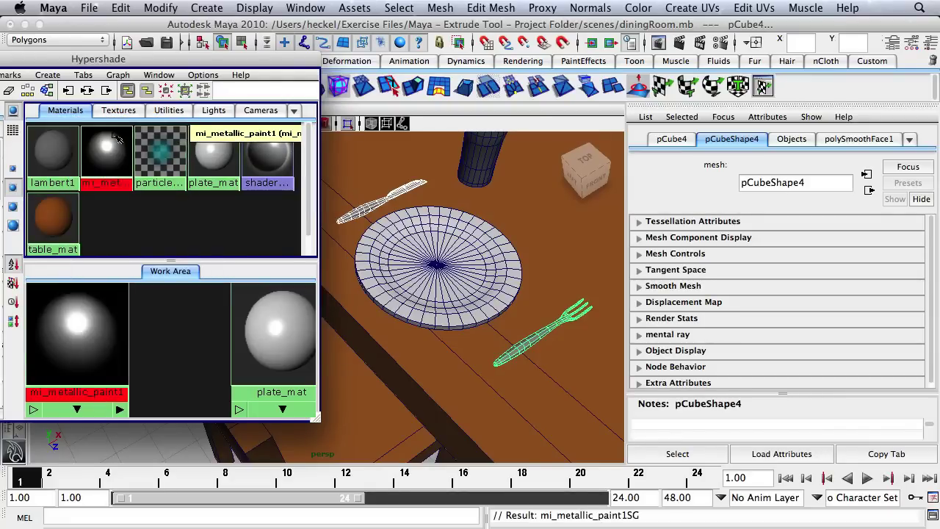
{"action": "left_click_drag", "start_coordinate": [47, 59], "coordinate": [208, 67]}
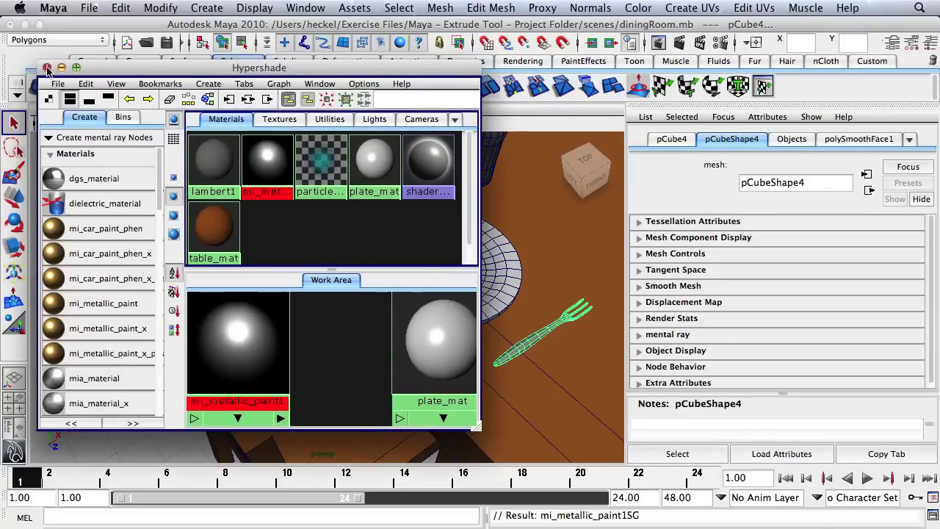
{"action": "left_click", "coordinate": [46, 68]}
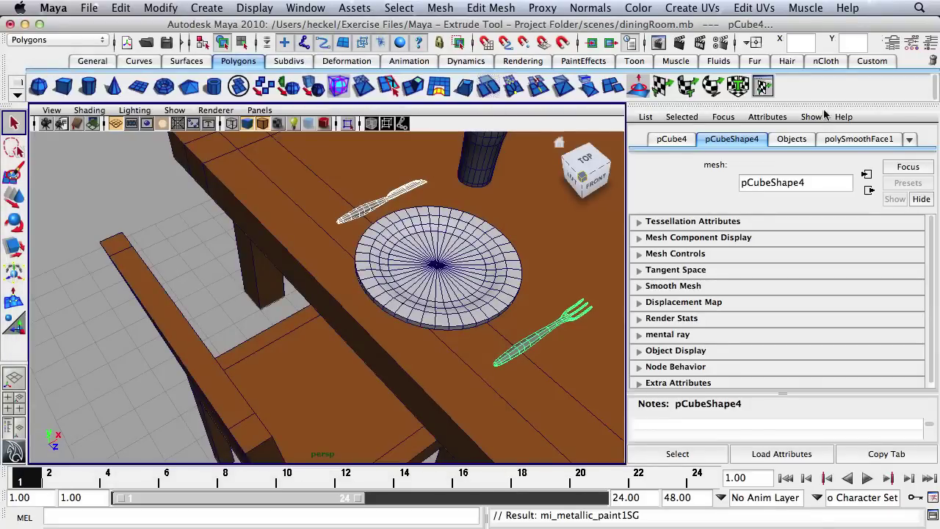
- Show the Channel Box and render the current frame with the whole table, chair and lamp in view
{"action": "left_click", "coordinate": [929, 44]}
{"action": "left_click_drag", "start_coordinate": [515, 279], "coordinate": [407, 274], "text": "alt"}
{"action": "right_click_drag", "start_coordinate": [407, 273], "coordinate": [520, 204], "text": "alt"}
{"action": "left_click_drag", "start_coordinate": [520, 203], "coordinate": [453, 278], "text": "alt"}
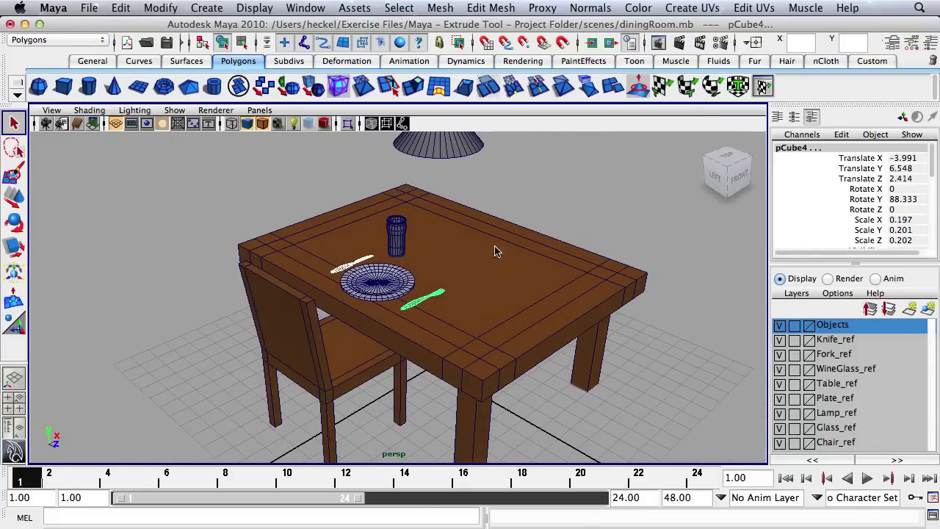
{"action": "left_click_drag", "start_coordinate": [474, 212], "coordinate": [468, 278], "text": "alt"}
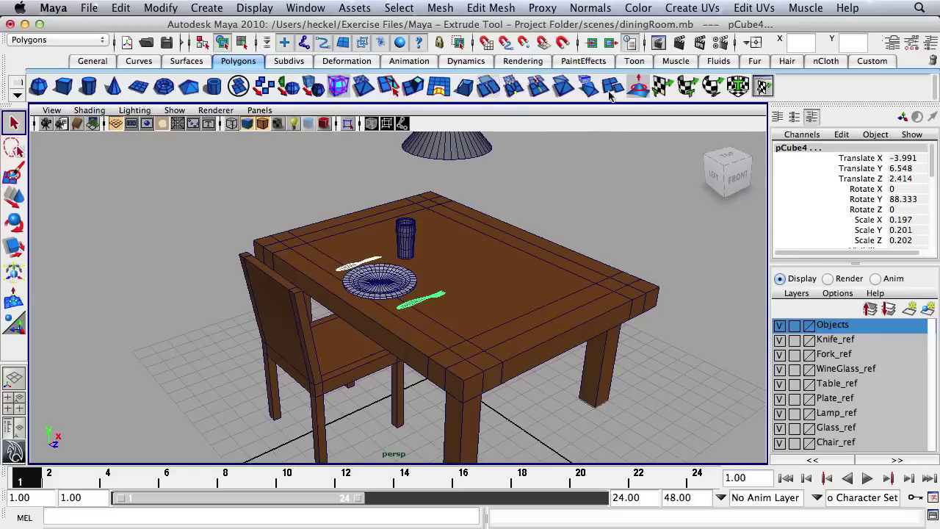
{"action": "left_click", "coordinate": [680, 43]}
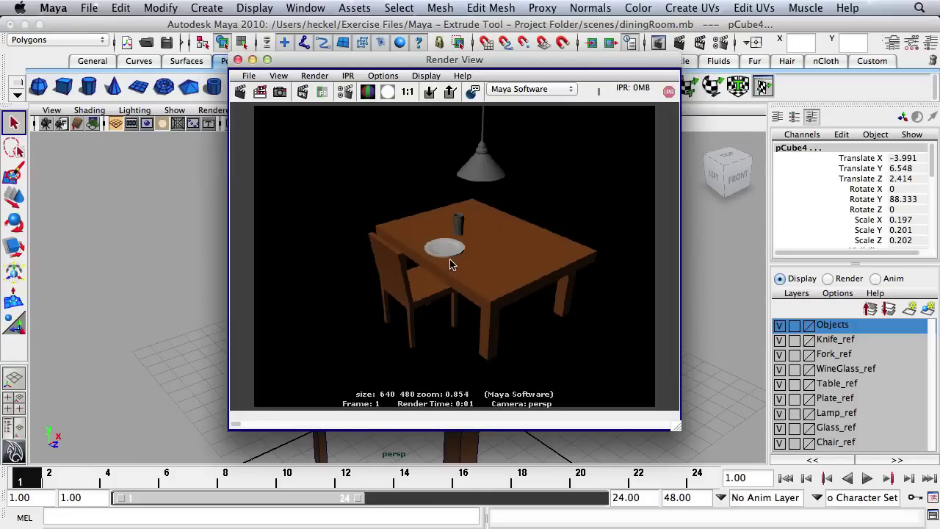
- Switch the renderer to mental ray and render the same view again, keeping both the earlier image and the new one
{"action": "left_click", "coordinate": [550, 92]}
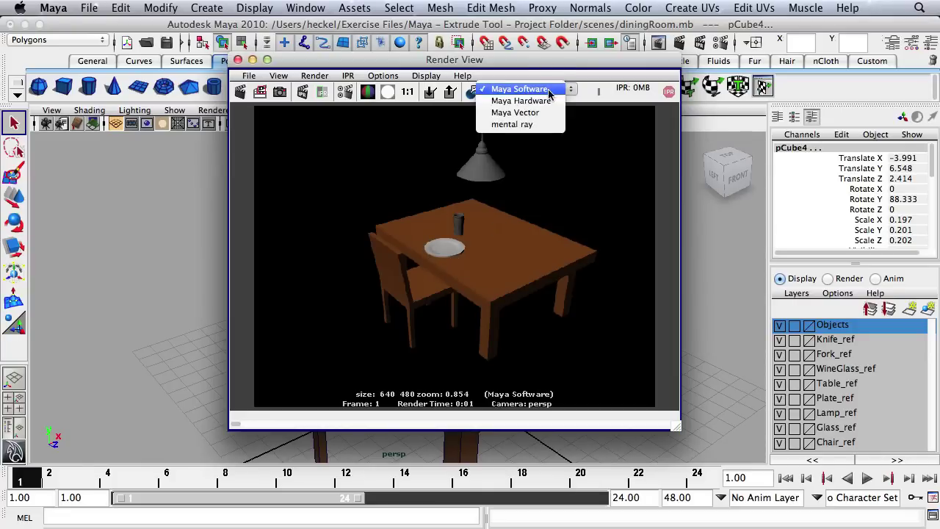
{"action": "left_click", "coordinate": [547, 126]}
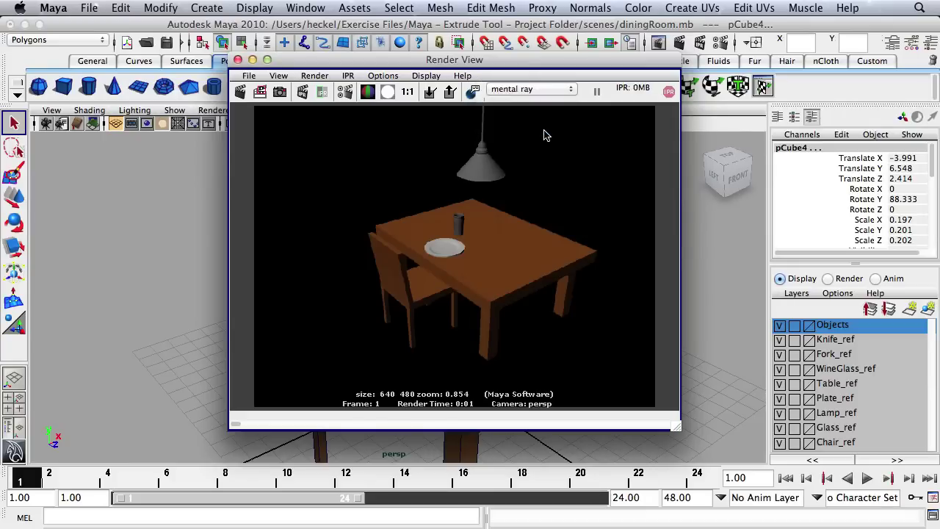
{"action": "left_click", "coordinate": [432, 93]}
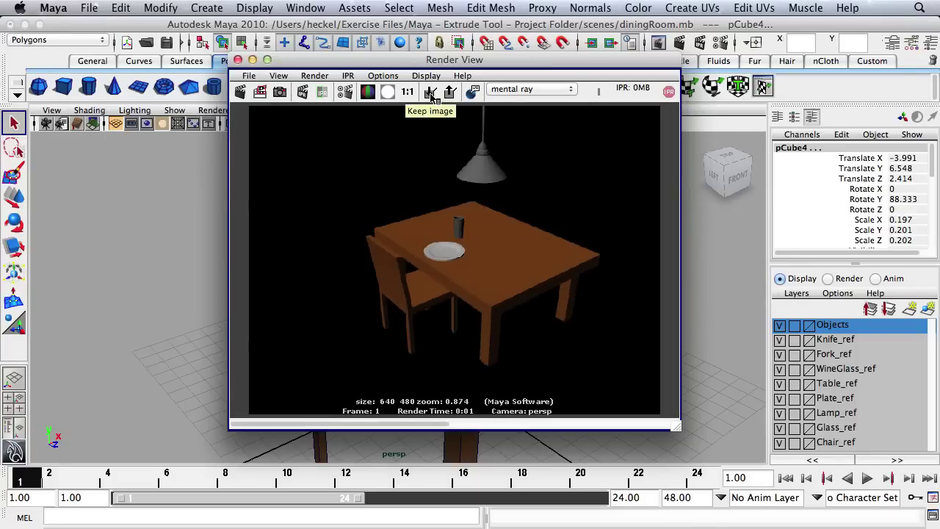
{"action": "left_click", "coordinate": [241, 93]}
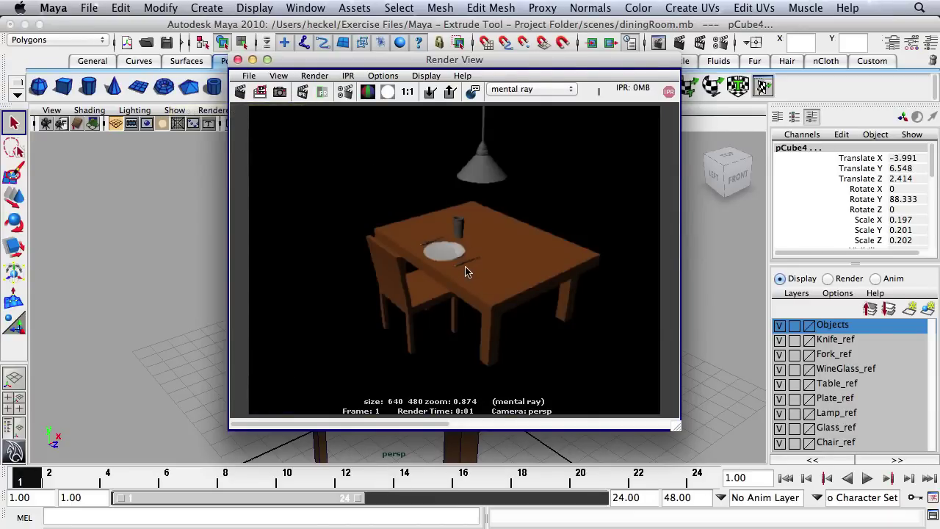
{"action": "left_click", "coordinate": [432, 92]}
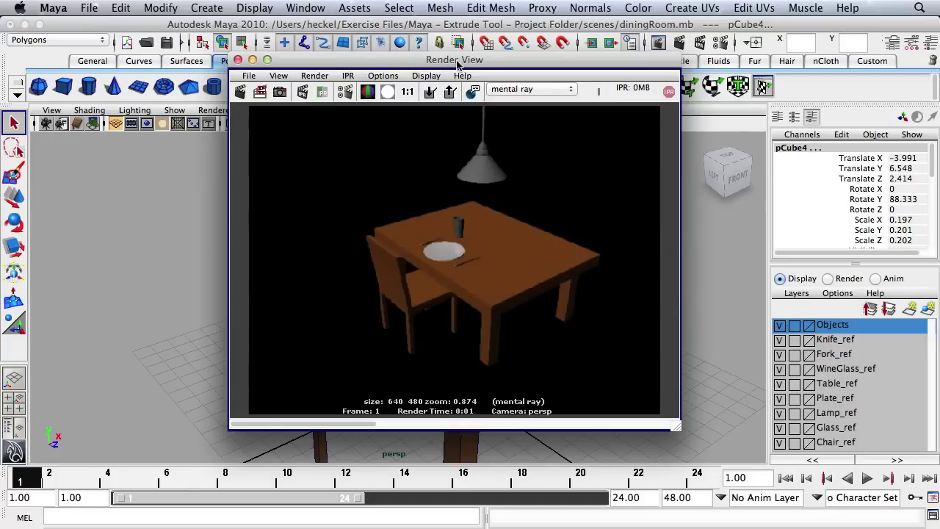
- Render a close-up of the plate, cutlery and glass with mental ray, keep the image and minimize the Render View
{"action": "left_click_drag", "start_coordinate": [457, 65], "coordinate": [86, 83]}
{"action": "left_click", "coordinate": [379, 292]}
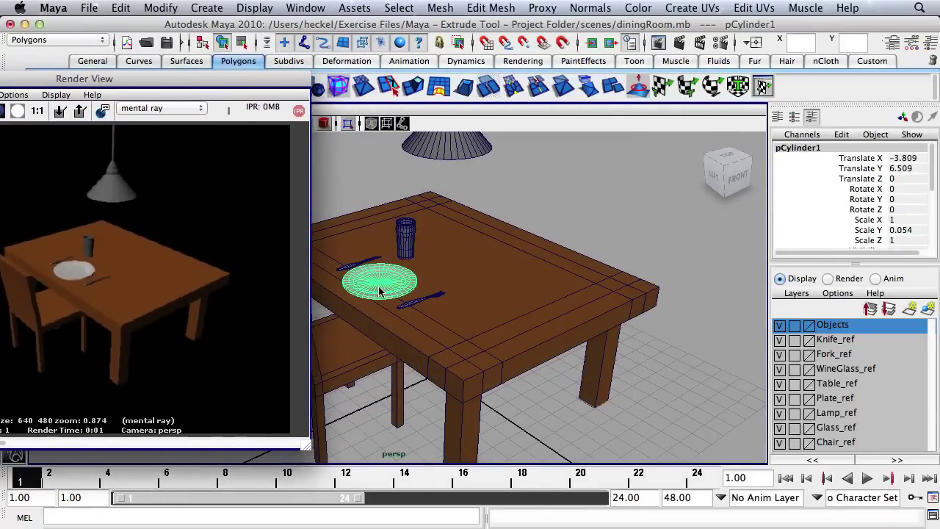
{"action": "key", "text": "f"}
{"action": "left_click_drag", "start_coordinate": [514, 294], "coordinate": [529, 273], "text": "alt"}
{"action": "left_click_drag", "start_coordinate": [115, 75], "coordinate": [422, 64]}
{"action": "left_click", "coordinate": [178, 101]}
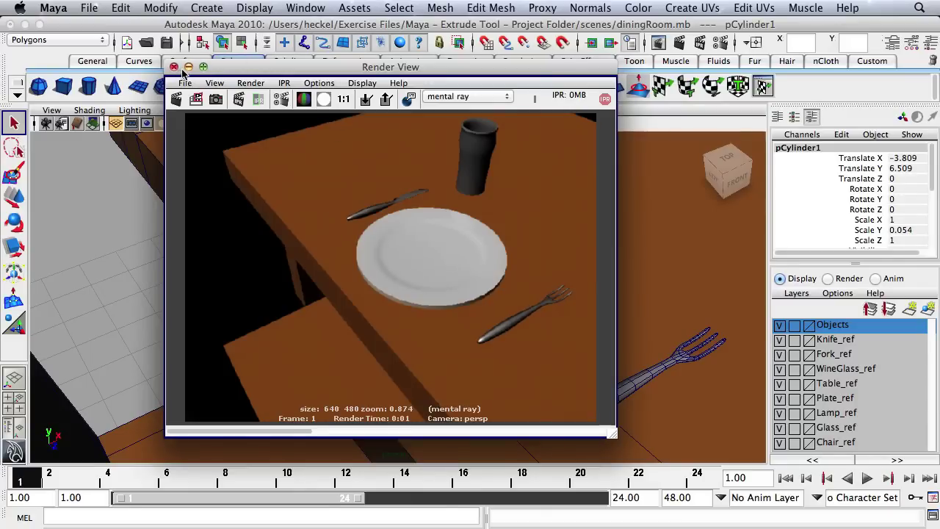
{"action": "left_click", "coordinate": [365, 103]}
{"action": "left_click", "coordinate": [189, 67]}
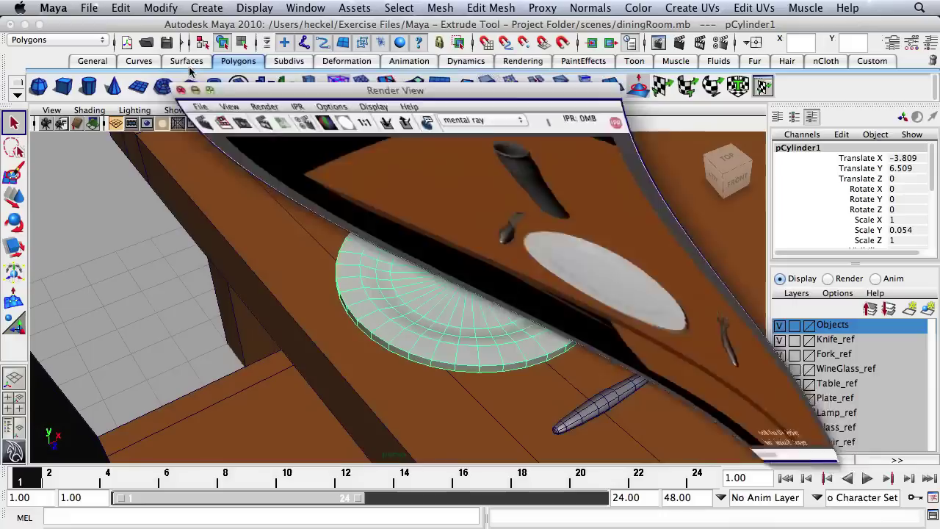
- Open the Hypershade with the table, place setting and lamp in view
{"action": "scroll", "coordinate": [485, 248], "scroll_direction": "down", "scroll_amount": 5}
{"action": "left_click_drag", "start_coordinate": [495, 248], "coordinate": [402, 252], "text": "alt"}
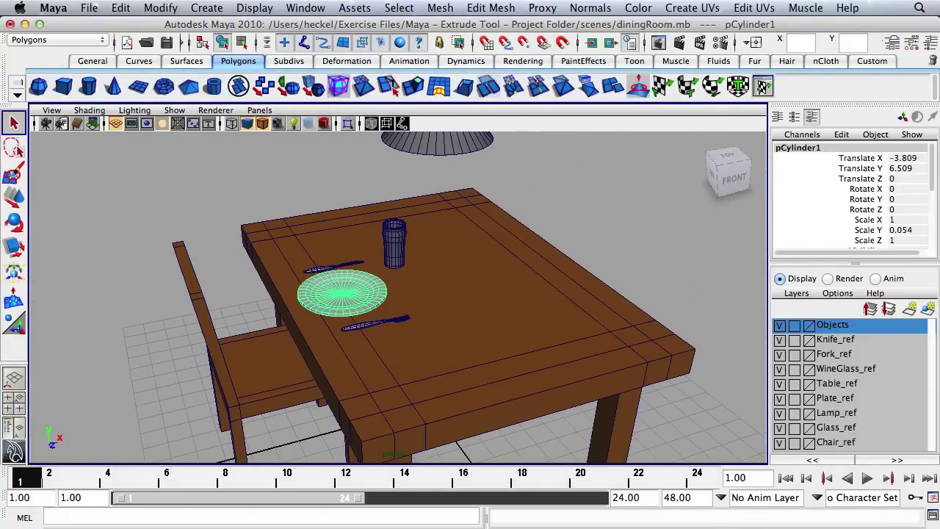
{"action": "left_click", "coordinate": [316, 9]}
{"action": "mouse_move", "coordinate": [433, 48]}
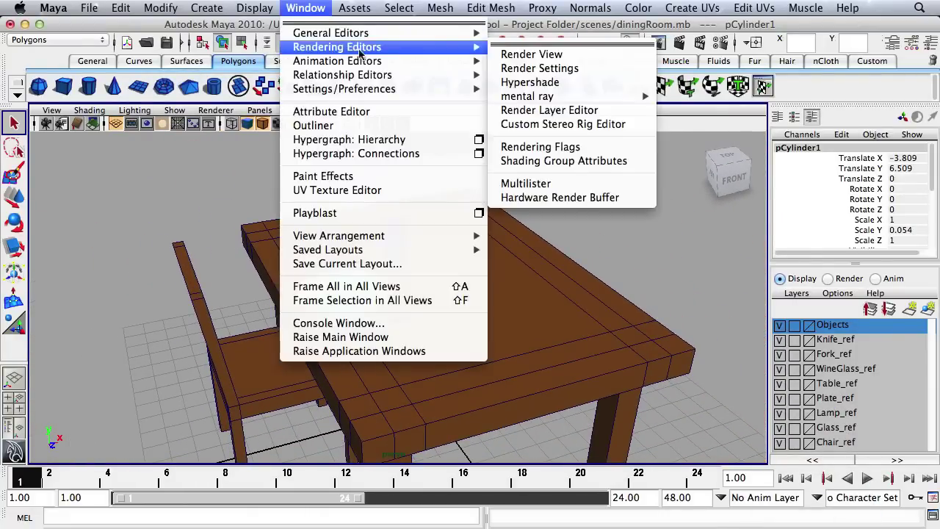
{"action": "left_click", "coordinate": [530, 82]}
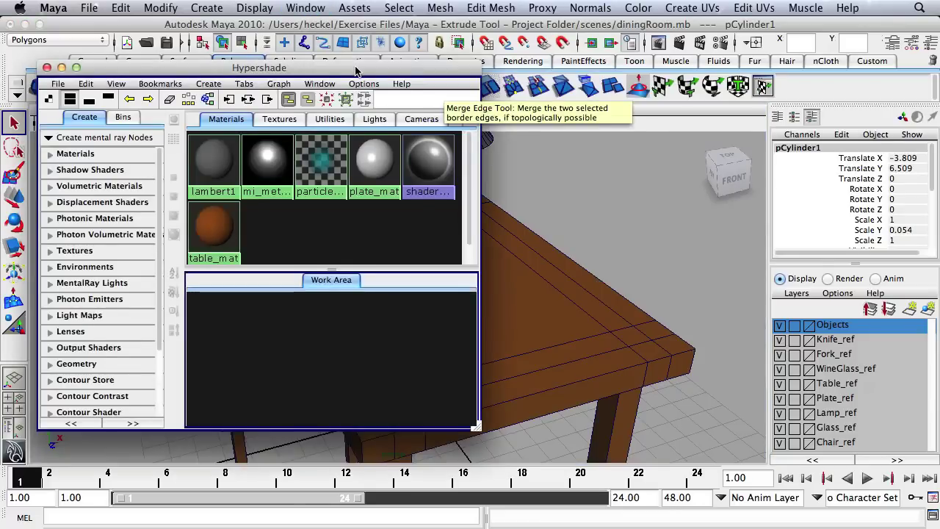
{"action": "left_click_drag", "start_coordinate": [356, 71], "coordinate": [374, 57]}
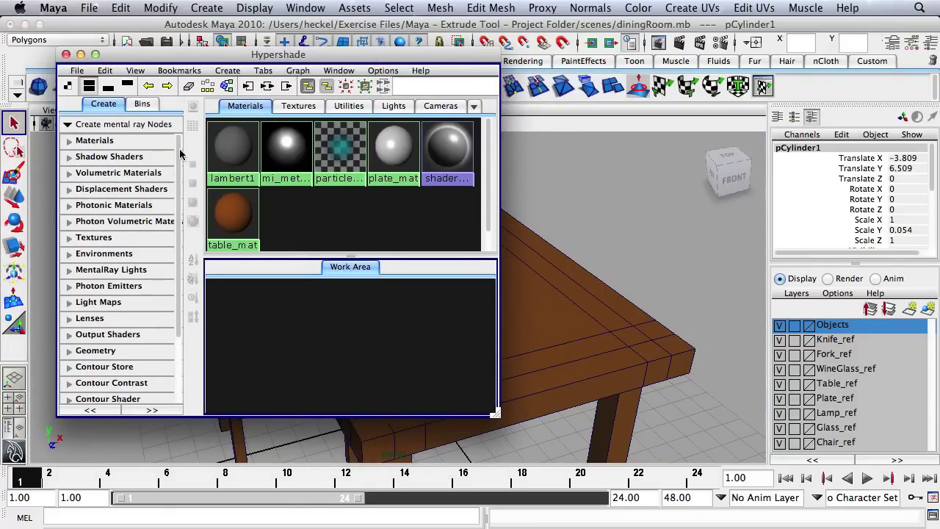
- Create a new mia_material from the mental ray materials
{"action": "scroll", "coordinate": [177, 152], "scroll_direction": "down", "scroll_amount": 1}
{"action": "scroll", "coordinate": [180, 136], "scroll_direction": "up", "scroll_amount": 1}
{"action": "left_click", "coordinate": [71, 141]}
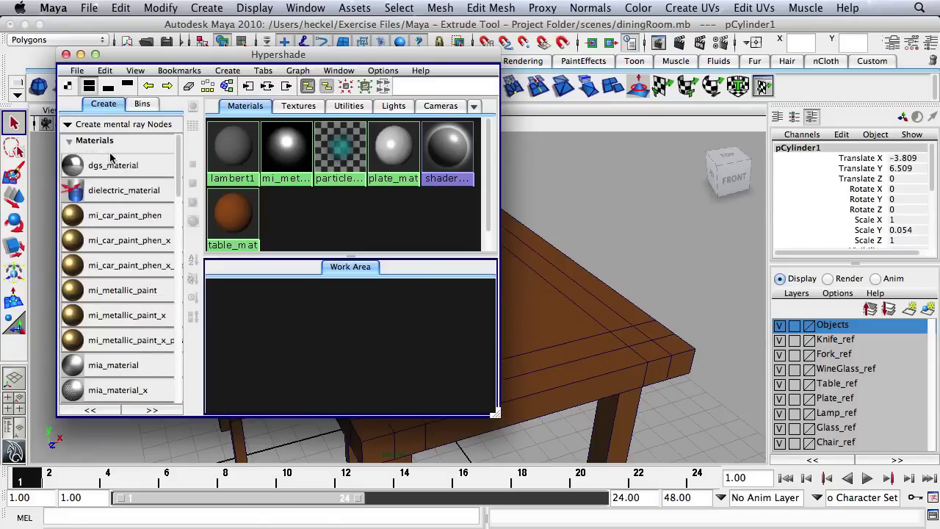
{"action": "scroll", "coordinate": [176, 154], "scroll_direction": "down", "scroll_amount": 5}
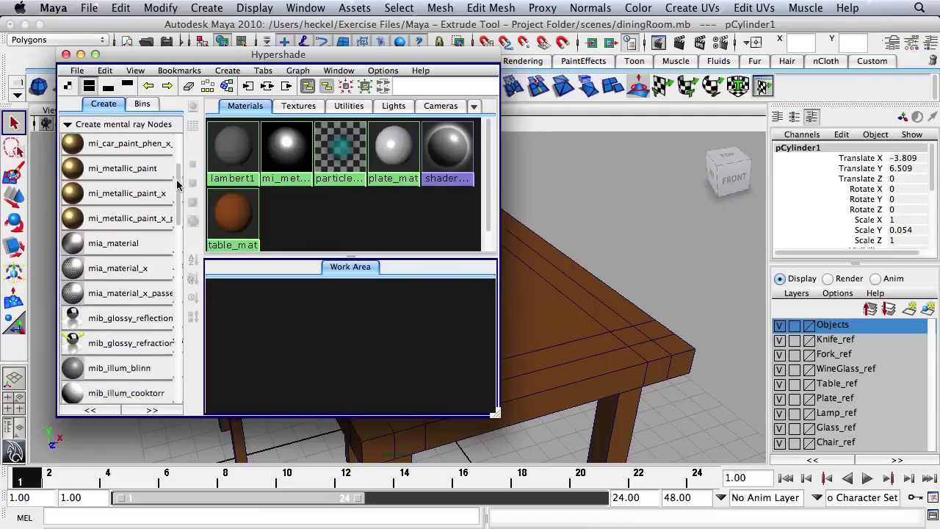
{"action": "left_click", "coordinate": [111, 243]}
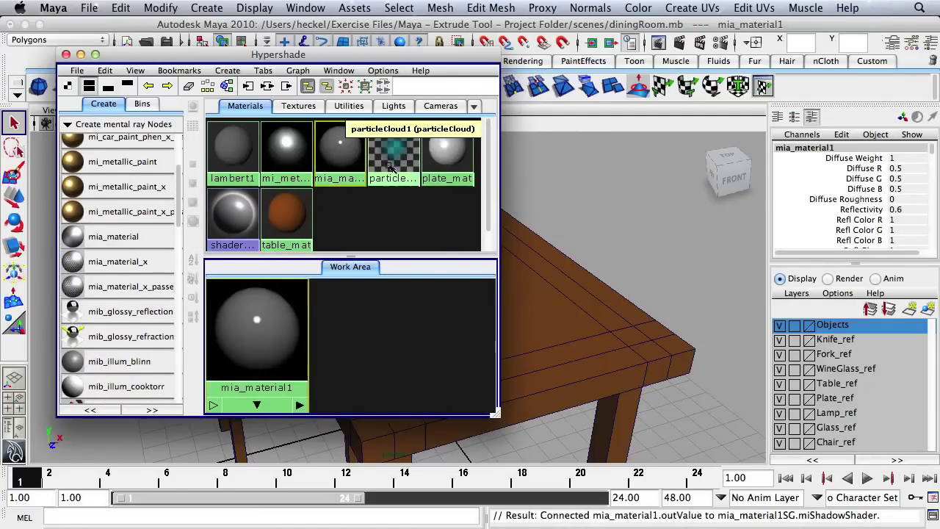
- Rename the new mia_material as glass_mat
{"action": "double_click", "coordinate": [342, 150]}
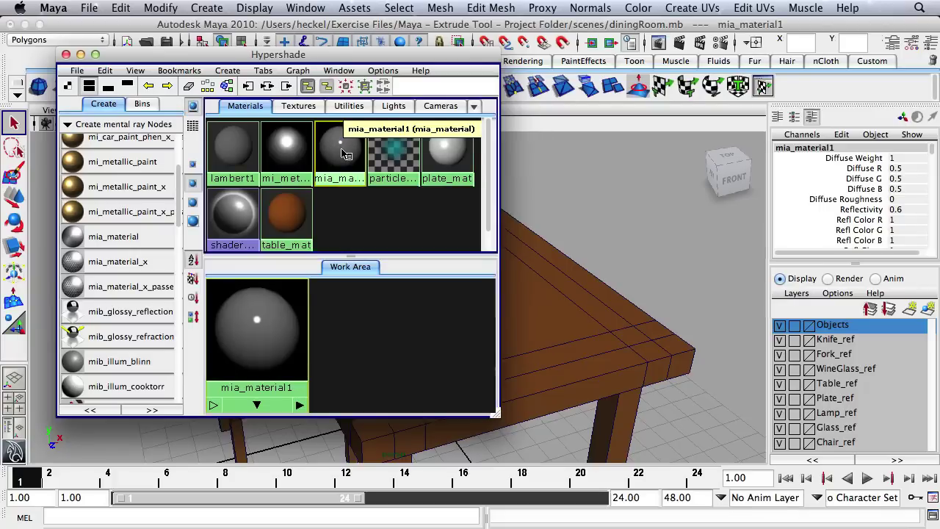
{"action": "left_click", "coordinate": [831, 182]}
{"action": "double_click", "coordinate": [831, 183]}
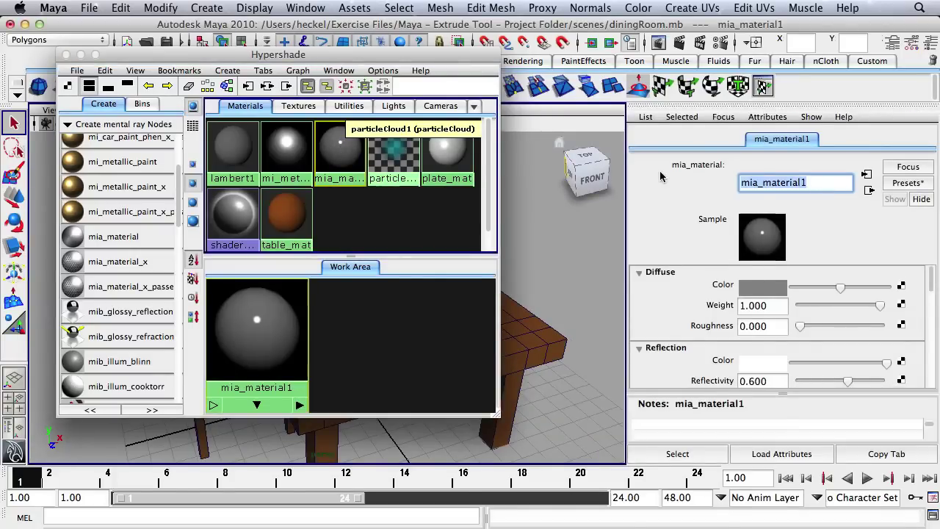
{"action": "type", "text": "class"}
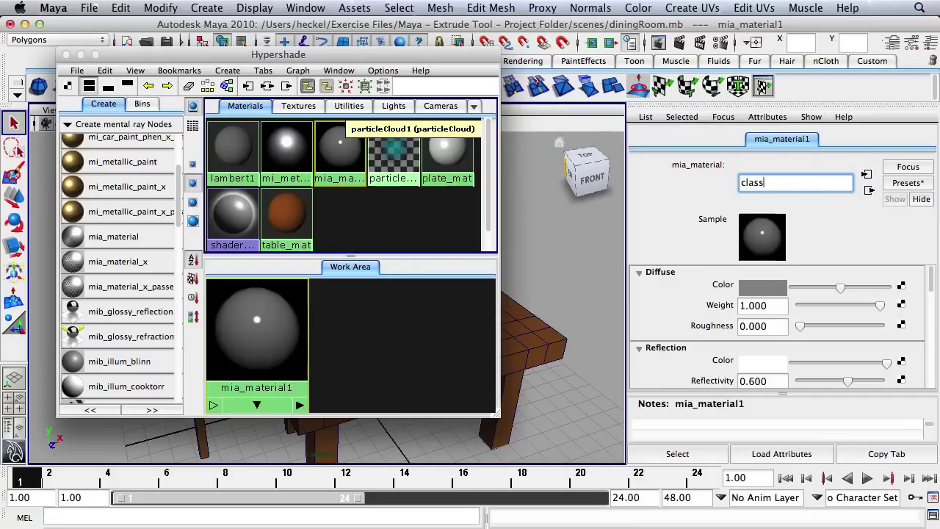
{"action": "key", "text": "BackSpace"}
{"action": "type", "text": "lass_mat"}
{"action": "key", "text": "Return"}
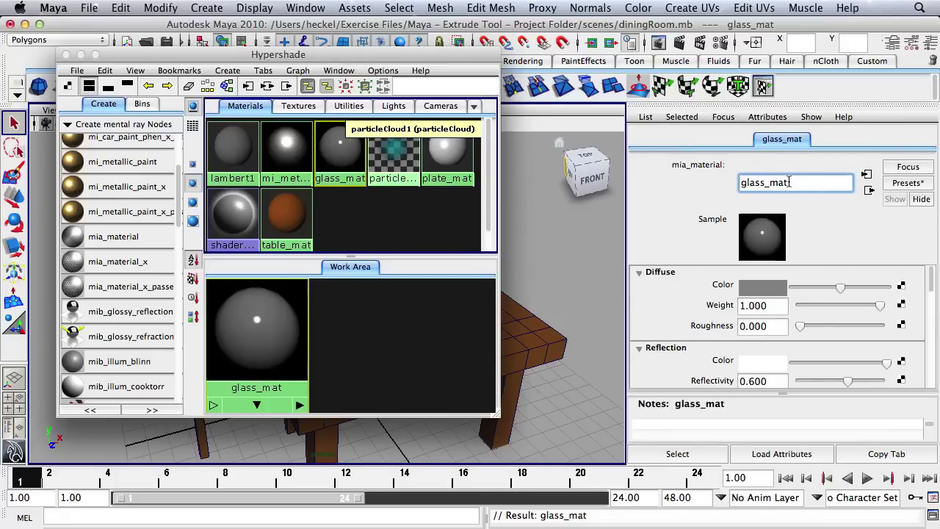
- Replace the settings of glass_mat with the GlassThick preset
{"action": "left_click", "coordinate": [911, 183]}
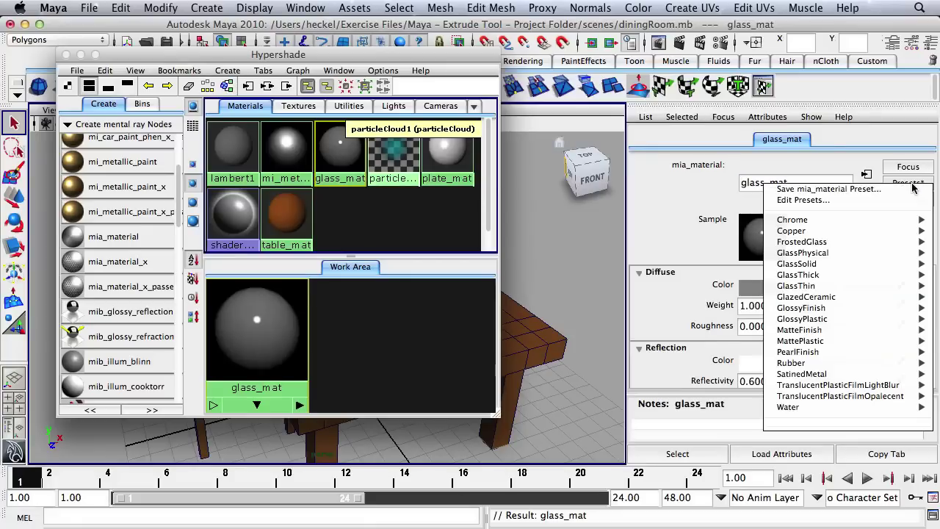
{"action": "mouse_move", "coordinate": [866, 275]}
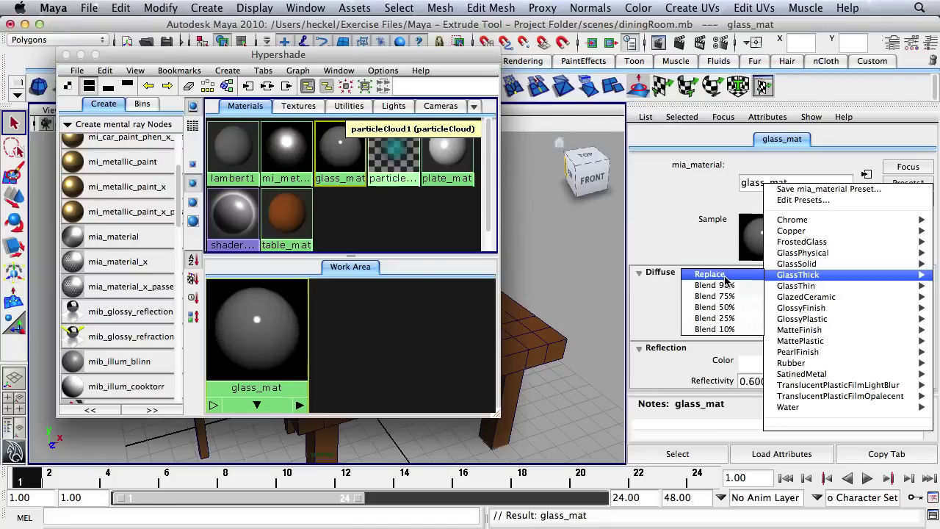
{"action": "left_click", "coordinate": [747, 276]}
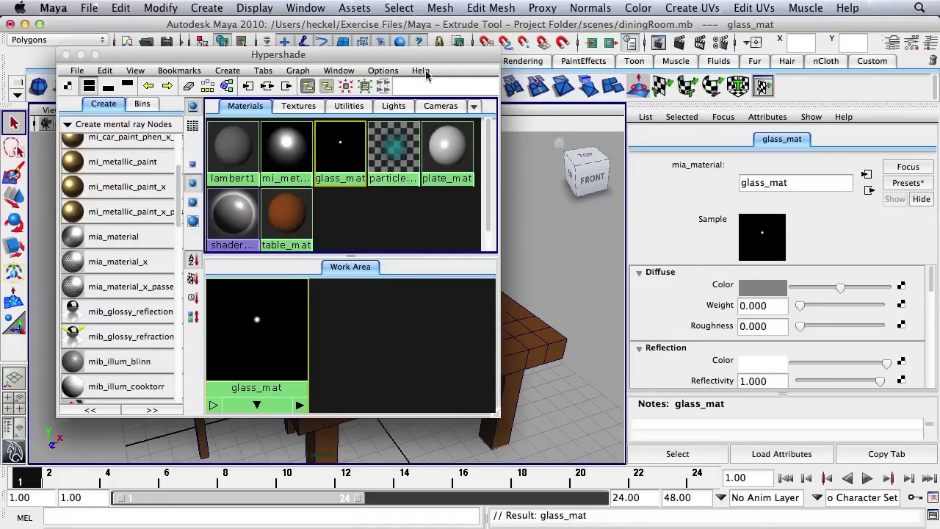
- Assign glass_mat to the drinking glass on the table
{"action": "left_click_drag", "start_coordinate": [399, 55], "coordinate": [184, 75]}
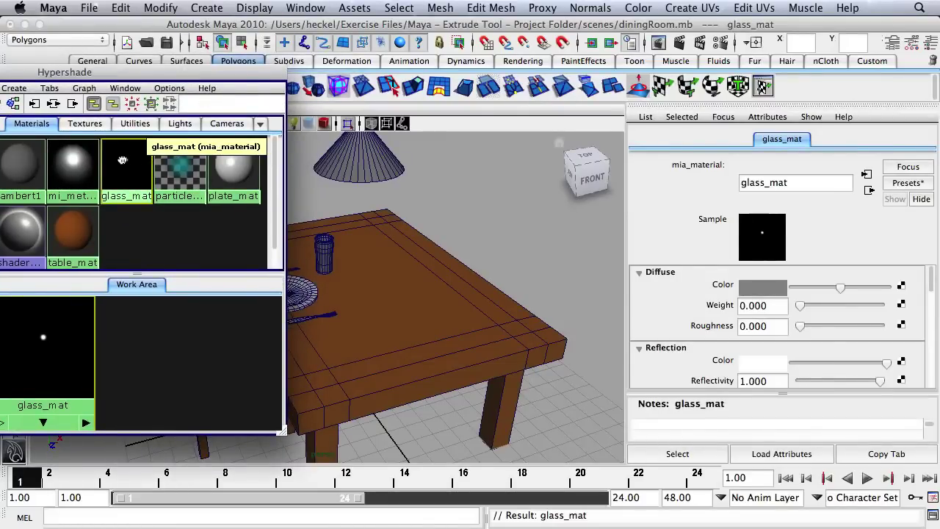
{"action": "middle_click_drag", "start_coordinate": [126, 159], "coordinate": [324, 247]}
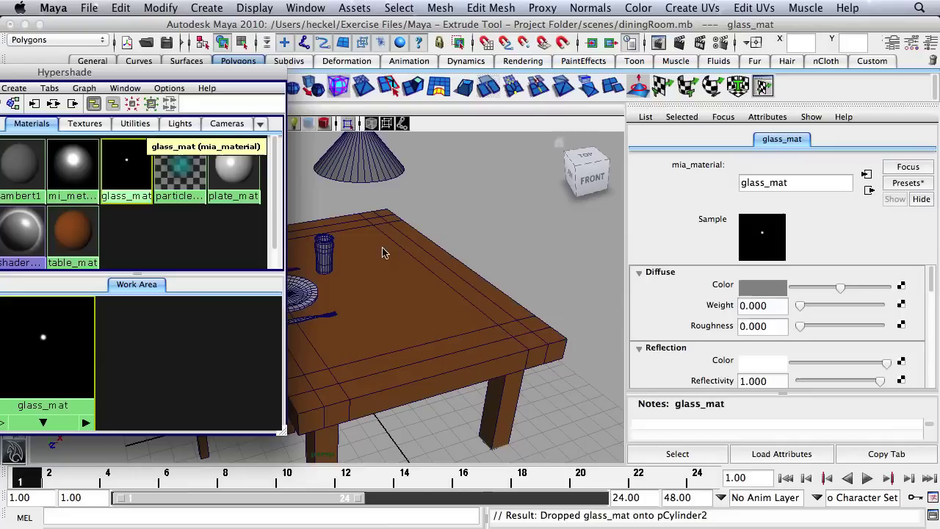
{"action": "left_click_drag", "start_coordinate": [189, 75], "coordinate": [265, 141]}
- Rename the cutlery's mi_metallic_paint1 material as fork_mat
{"action": "right_click_drag", "start_coordinate": [488, 239], "coordinate": [549, 277], "text": "alt"}
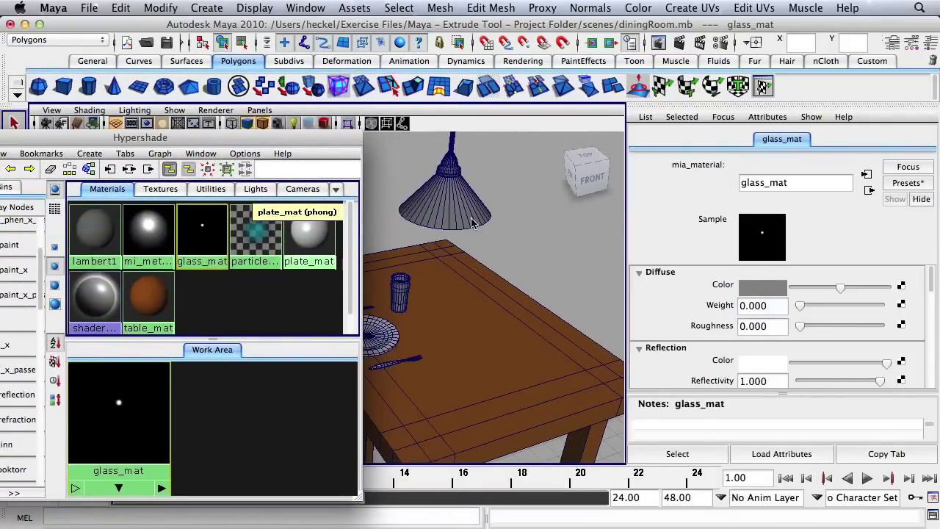
{"action": "left_click_drag", "start_coordinate": [451, 241], "coordinate": [421, 164], "text": "alt"}
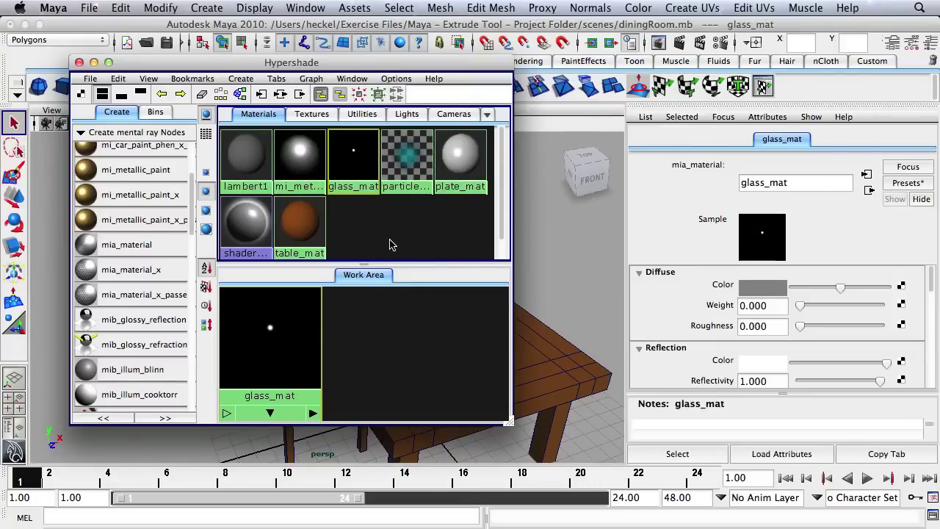
{"action": "left_click", "coordinate": [298, 156]}
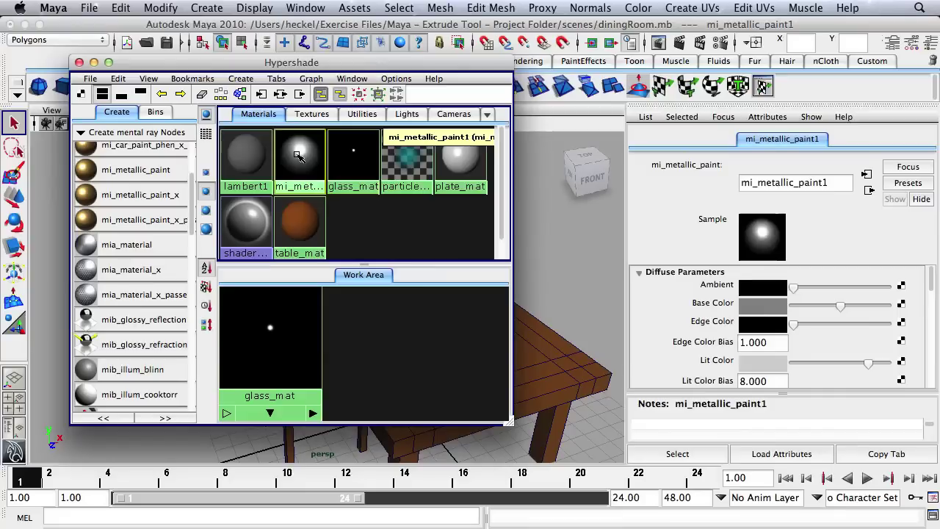
{"action": "left_click", "coordinate": [536, 166]}
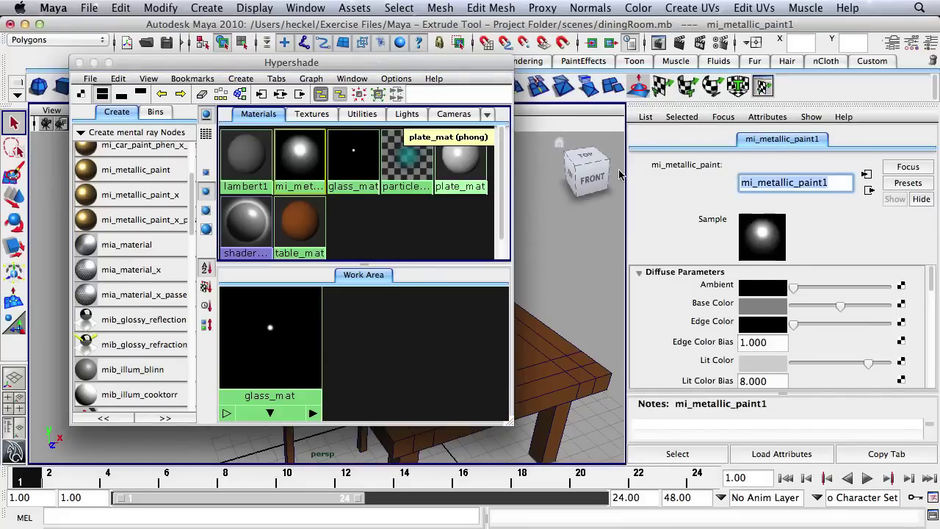
{"action": "type", "text": "fork_mat"}
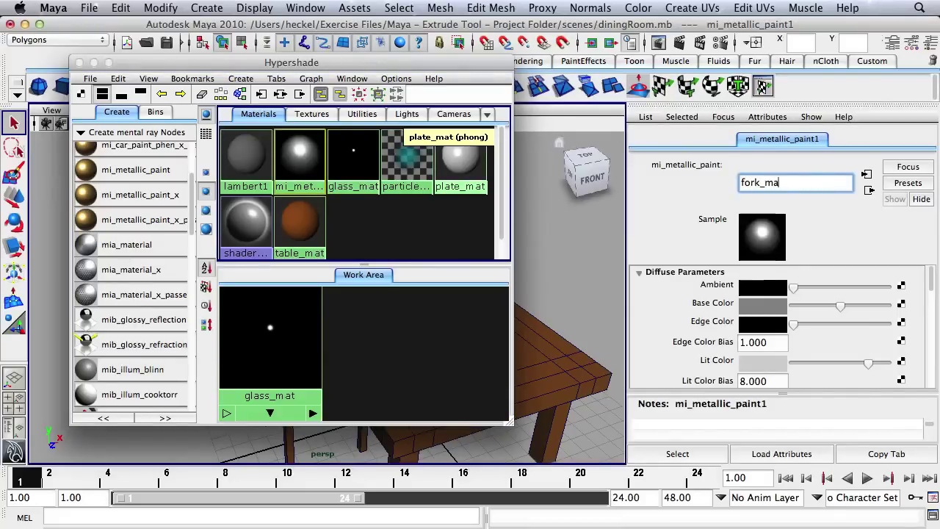
{"action": "key", "text": "Return"}
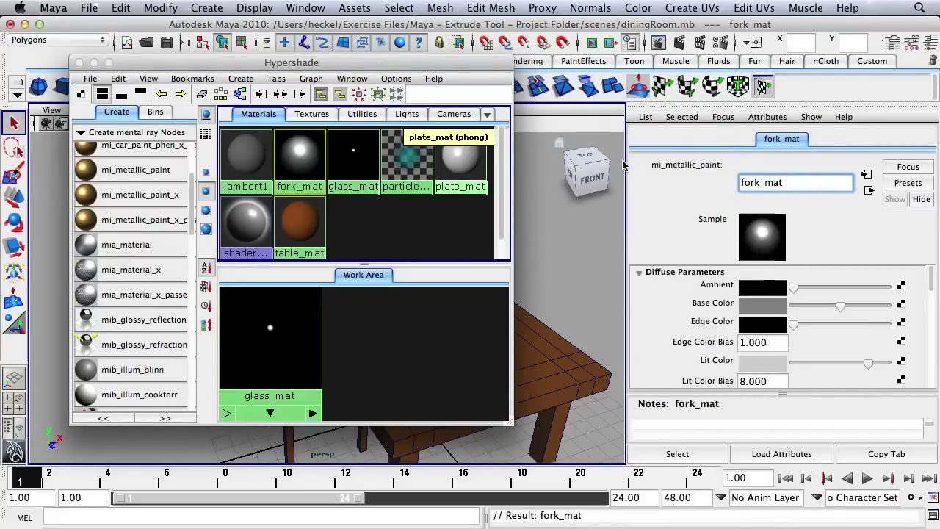
- Create another mental ray mia_material and name it lamp_mat
{"action": "scroll", "coordinate": [182, 219], "scroll_direction": "up", "scroll_amount": 2}
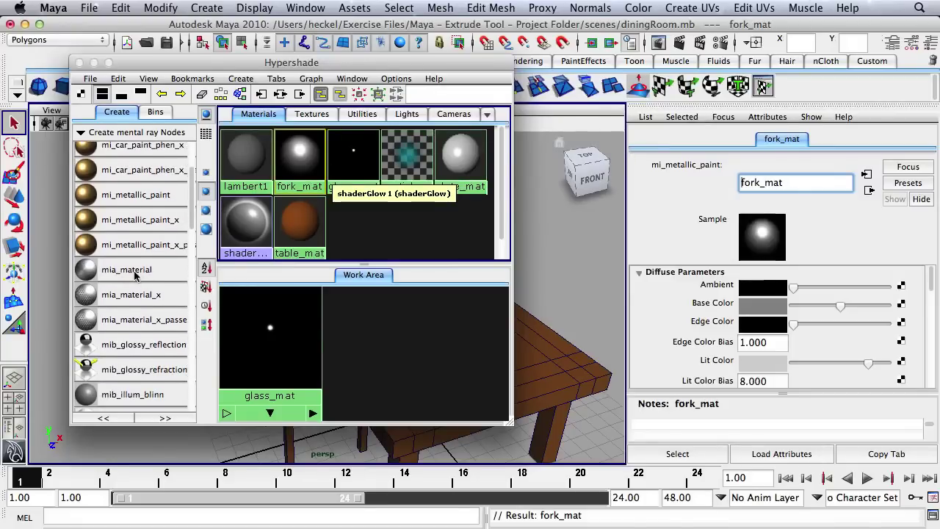
{"action": "left_click", "coordinate": [125, 271]}
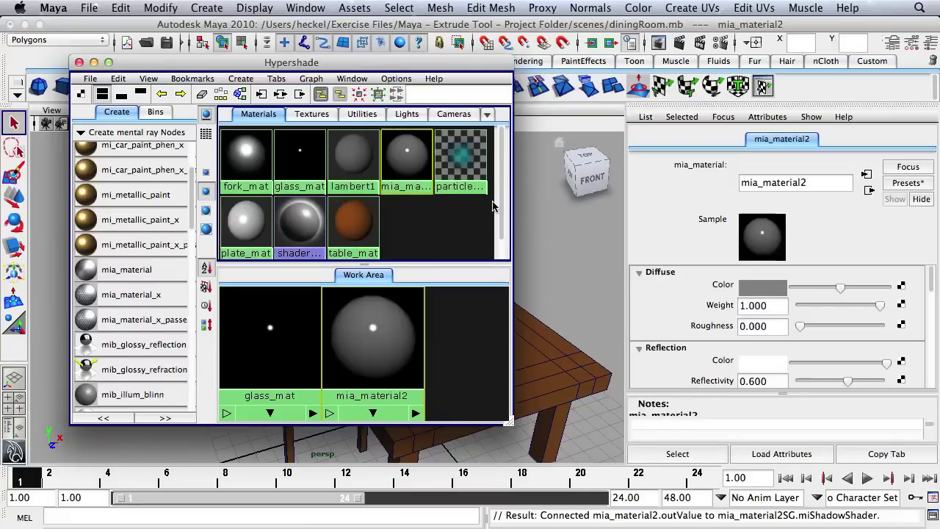
{"action": "left_click", "coordinate": [816, 185]}
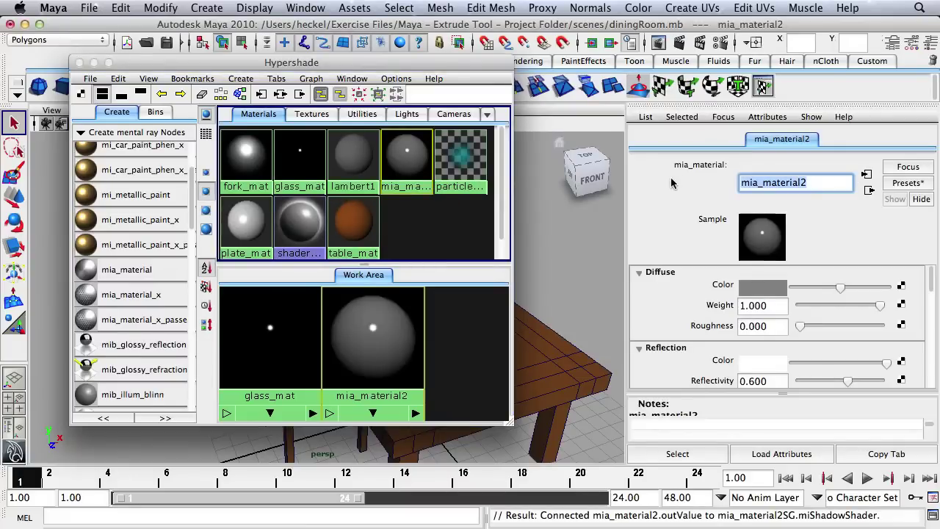
{"action": "type", "text": "lamp_mat"}
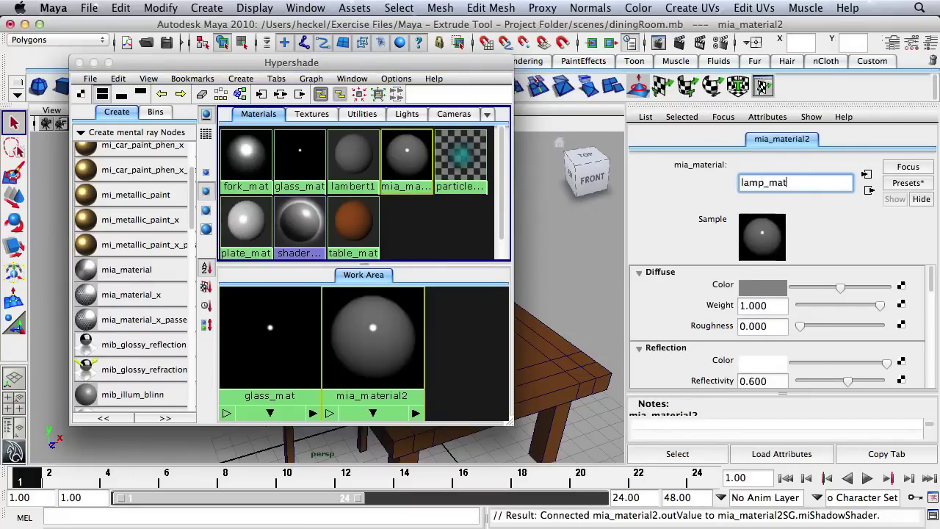
{"action": "key", "text": "Return"}
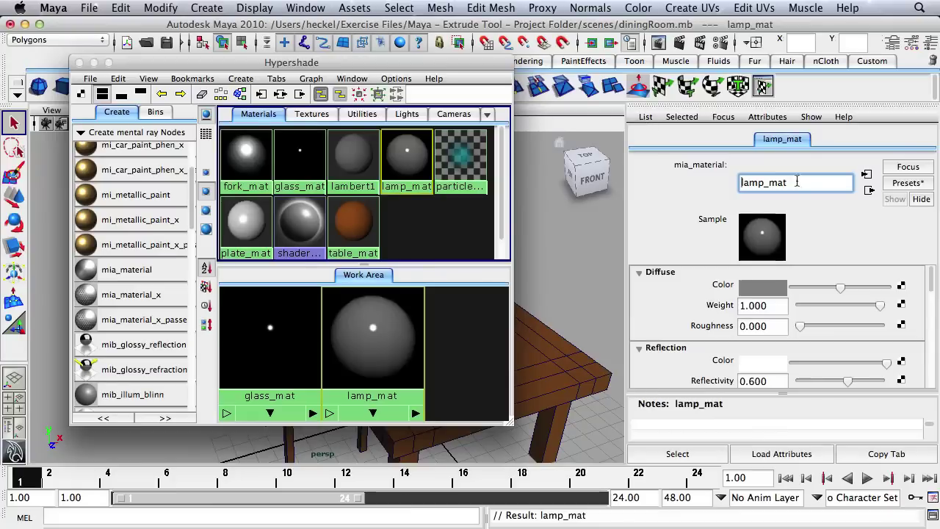
- Replace the settings of lamp_mat with the Copper preset
{"action": "left_click", "coordinate": [908, 184]}
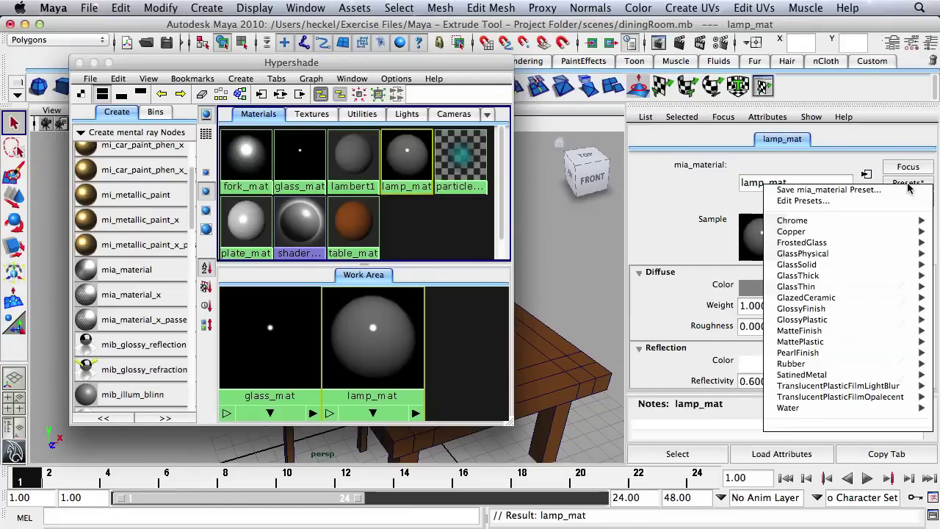
{"action": "mouse_move", "coordinate": [800, 233]}
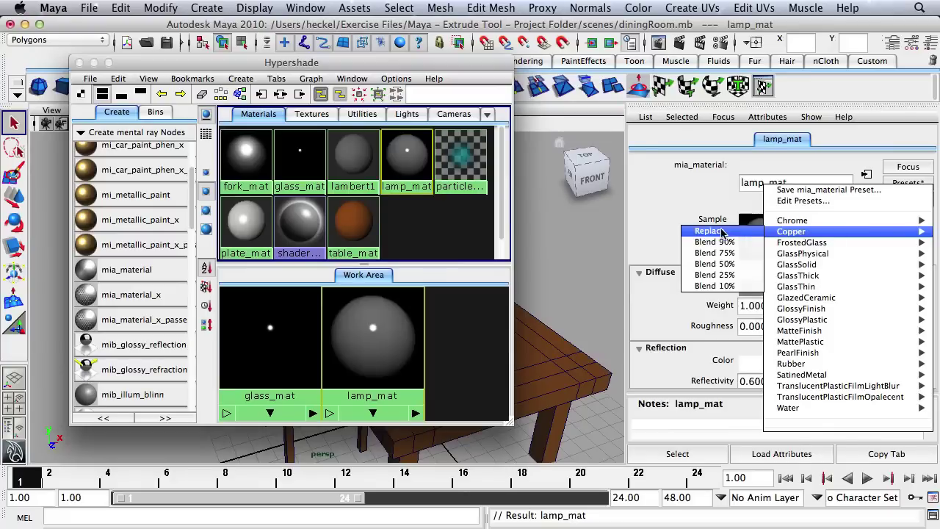
{"action": "left_click", "coordinate": [742, 232]}
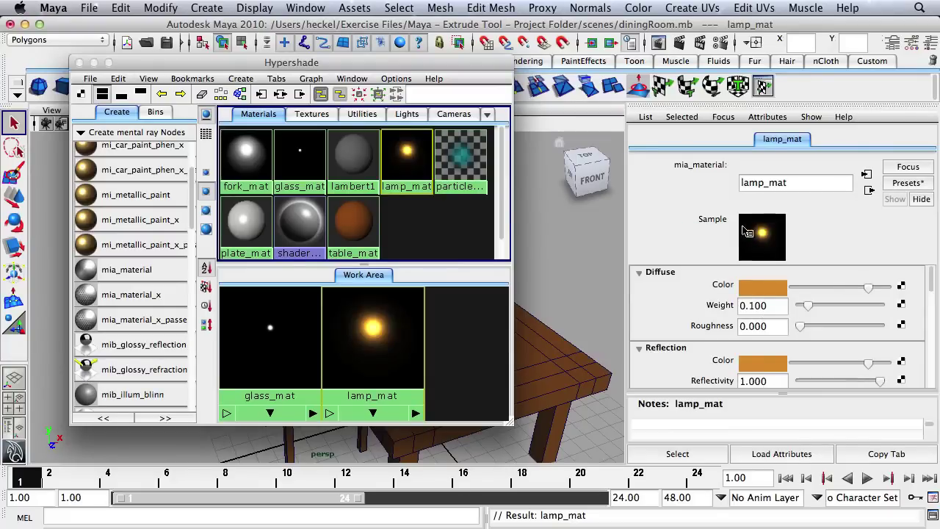
{"action": "mouse_move", "coordinate": [410, 66]}
{"action": "left_mouse_down"}
{"action": "mouse_move", "coordinate": [366, 68]}
{"action": "mouse_move", "coordinate": [399, 62]}
{"action": "left_mouse_up"}
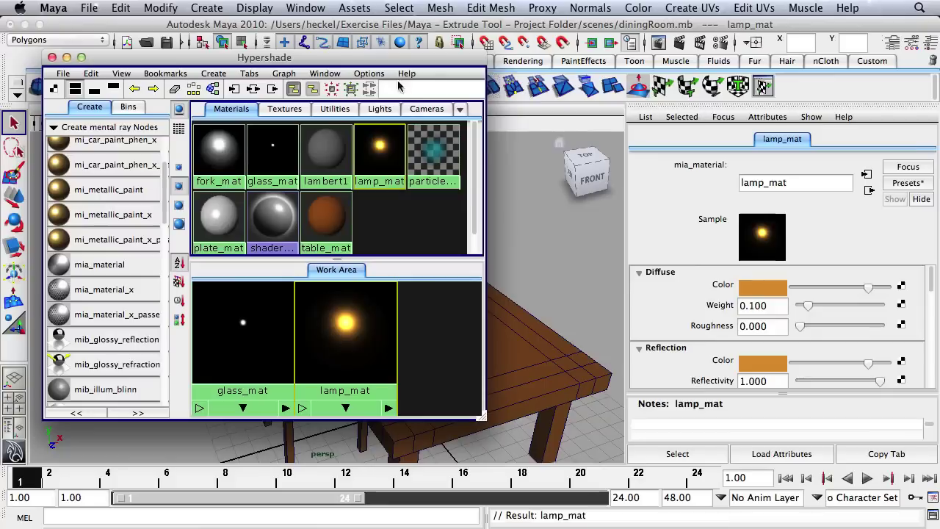
- Switch the Hypershade node creation list to Maya nodes and create a Phong material
{"action": "scroll", "coordinate": [169, 189], "scroll_direction": "up", "scroll_amount": 4}
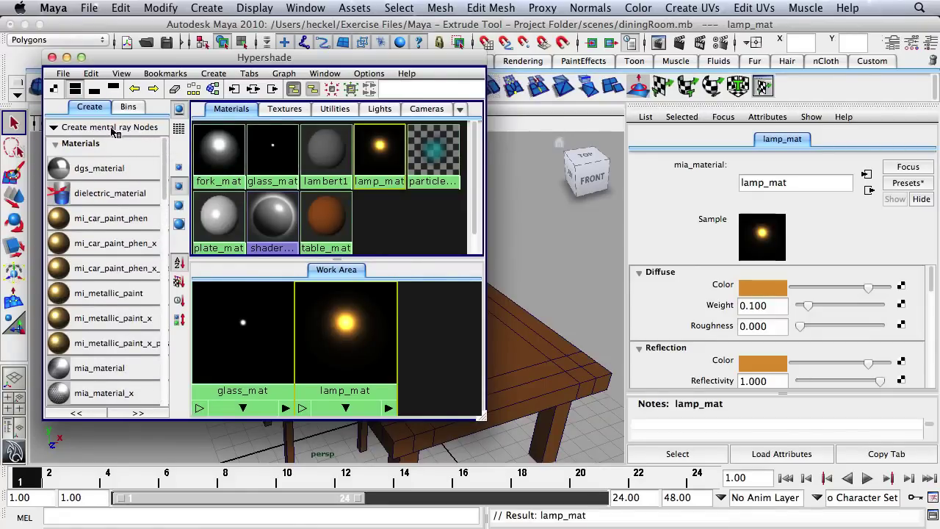
{"action": "left_click", "coordinate": [53, 130]}
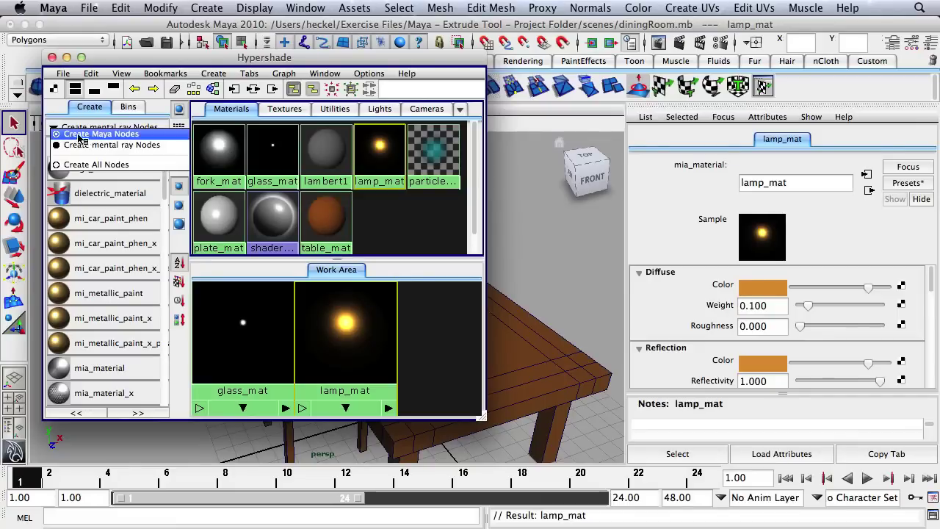
{"action": "left_click", "coordinate": [136, 134]}
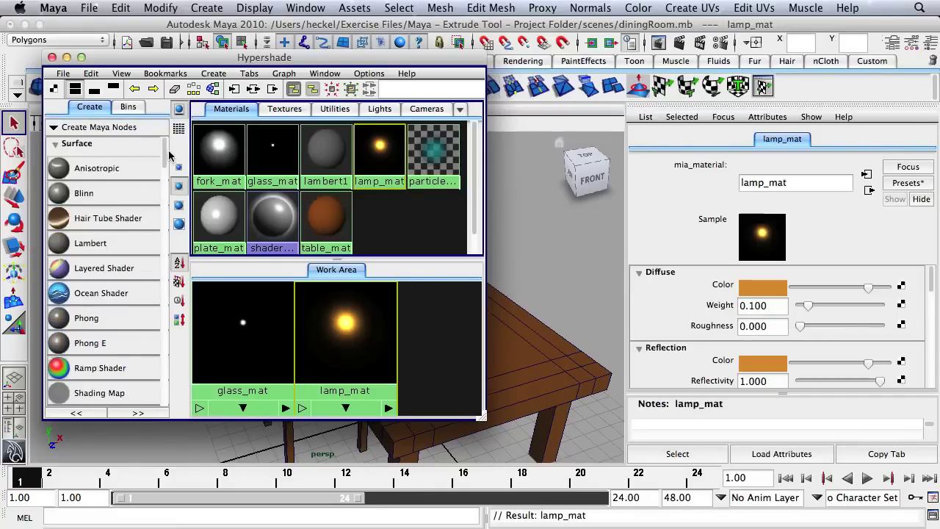
{"action": "scroll", "coordinate": [165, 155], "scroll_direction": "down", "scroll_amount": 2}
{"action": "scroll", "coordinate": [165, 154], "scroll_direction": "up", "scroll_amount": 2}
{"action": "scroll", "coordinate": [165, 156], "scroll_direction": "down", "scroll_amount": 2}
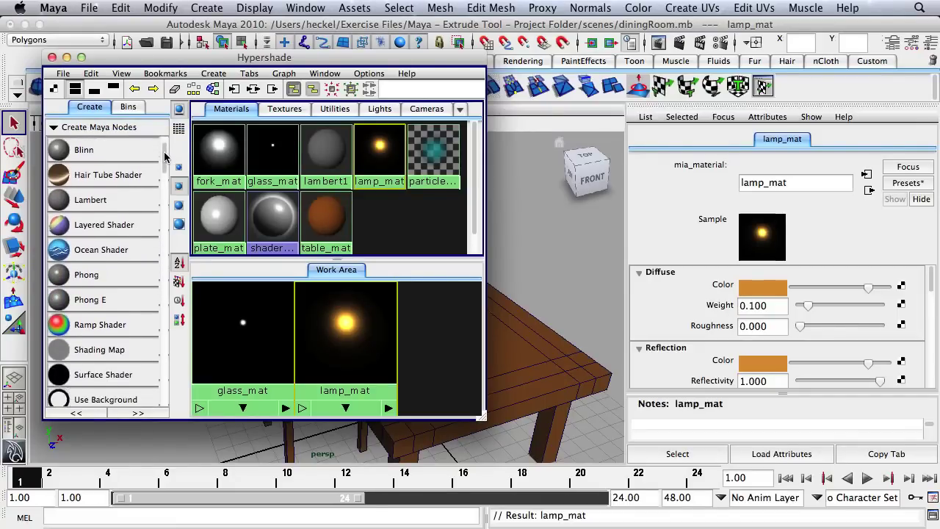
{"action": "scroll", "coordinate": [164, 156], "scroll_direction": "up", "scroll_amount": 2}
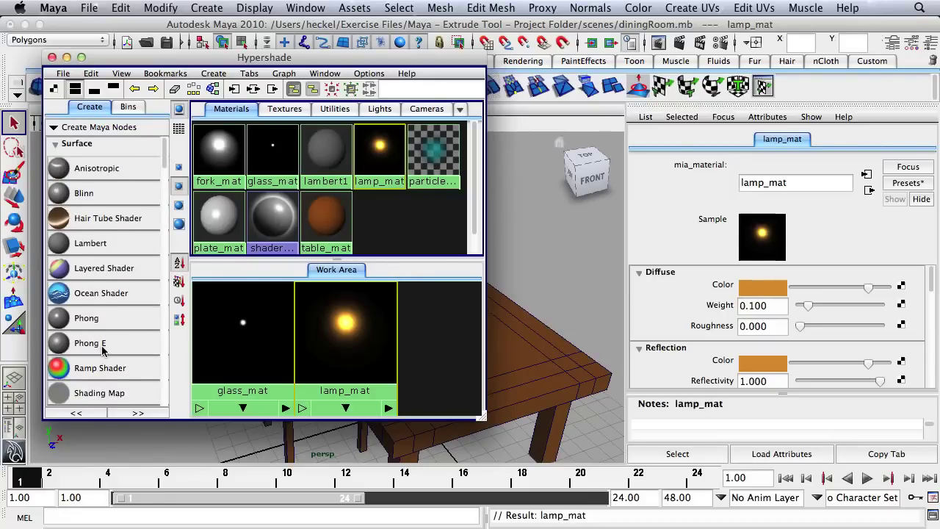
{"action": "left_click", "coordinate": [86, 324]}
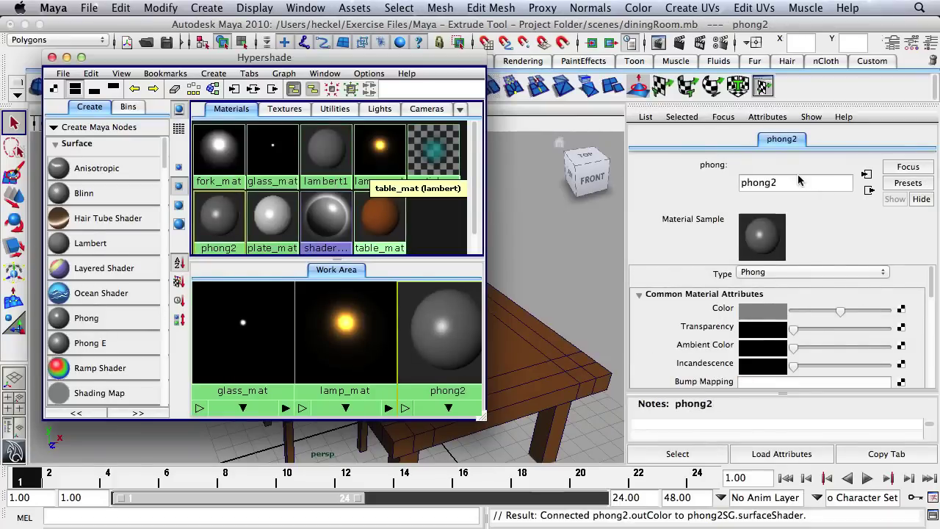
- Rename the new Phong material as lamp_shade_mat
{"action": "double_click", "coordinate": [759, 182]}
{"action": "type", "text": "lamp"}
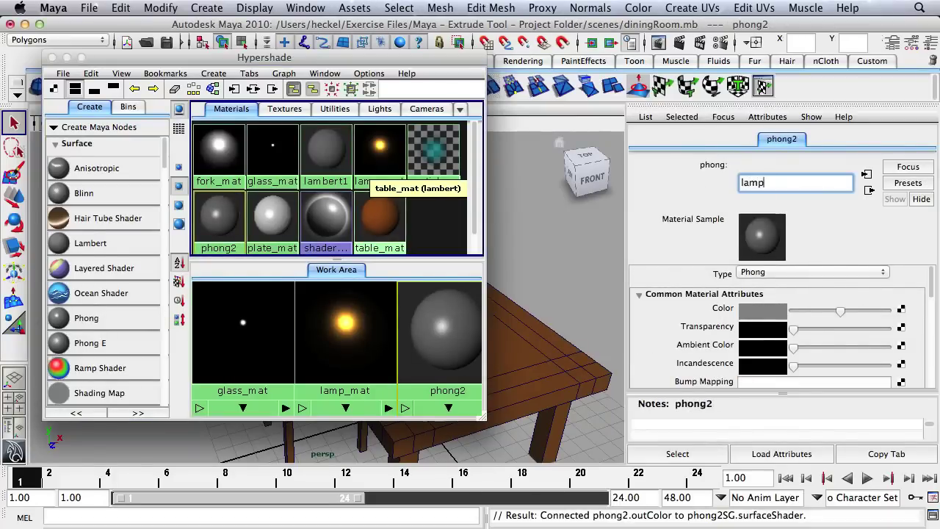
{"action": "type", "text": "_shade"}
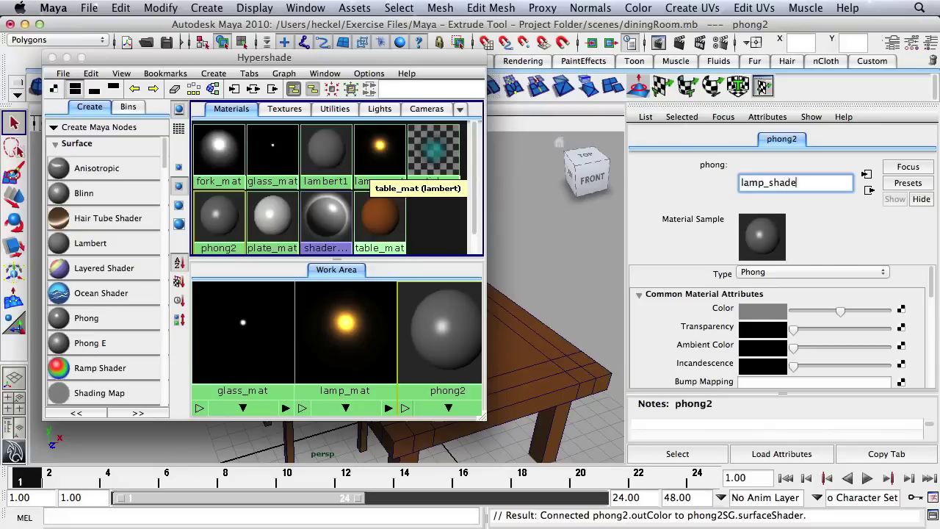
{"action": "type", "text": "_mat"}
{"action": "key", "text": "Return"}
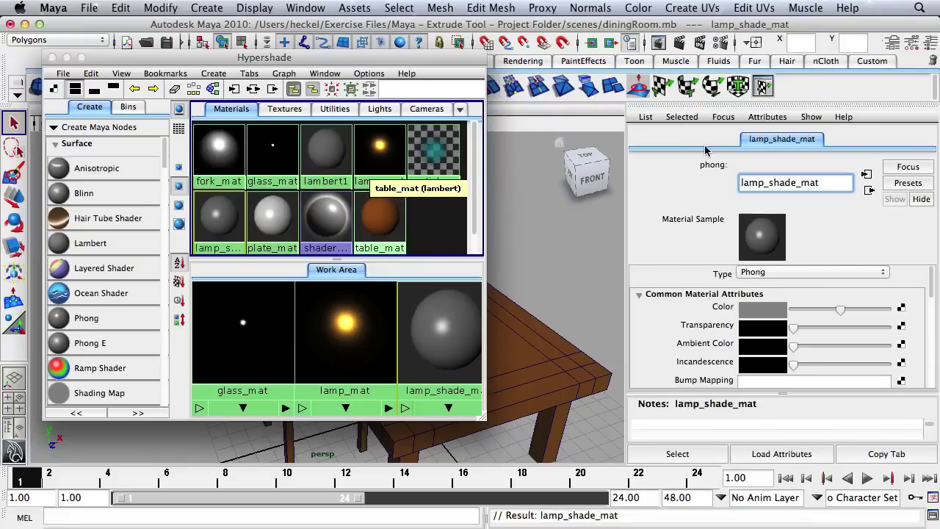
- Give lamp_shade_mat a bright green color, a medium grey ambient color and a very slight incandescence
{"action": "left_click", "coordinate": [762, 309]}
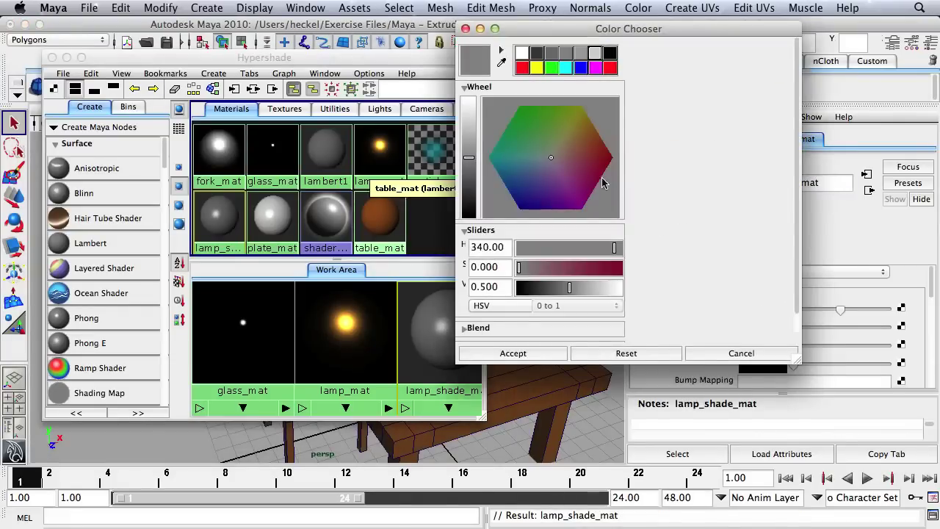
{"action": "left_click", "coordinate": [524, 125]}
{"action": "left_click_drag", "start_coordinate": [470, 157], "coordinate": [471, 141]}
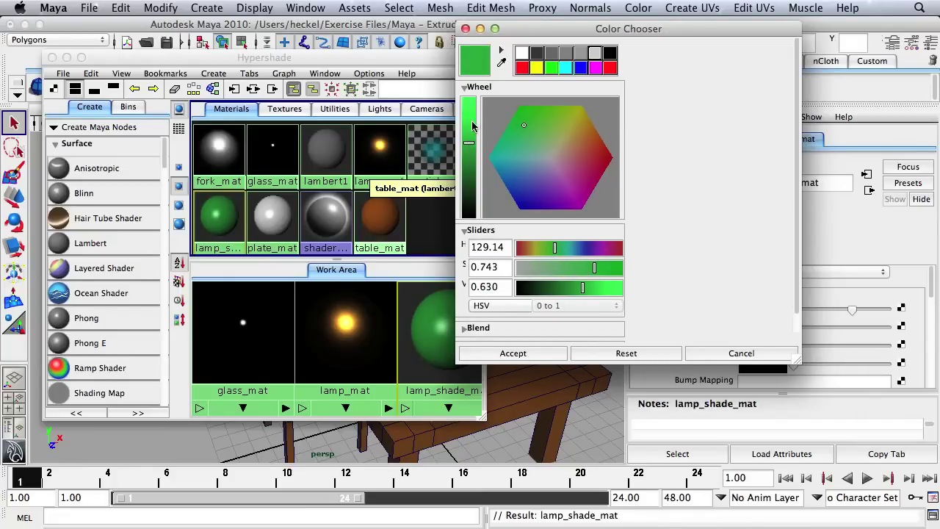
{"action": "left_click", "coordinate": [473, 125]}
{"action": "left_click", "coordinate": [518, 357]}
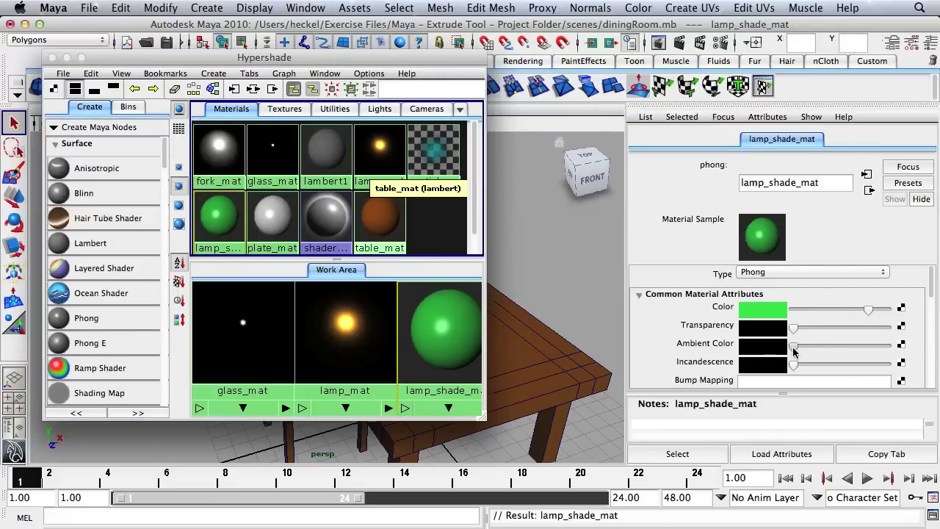
{"action": "left_click_drag", "start_coordinate": [797, 350], "coordinate": [837, 349]}
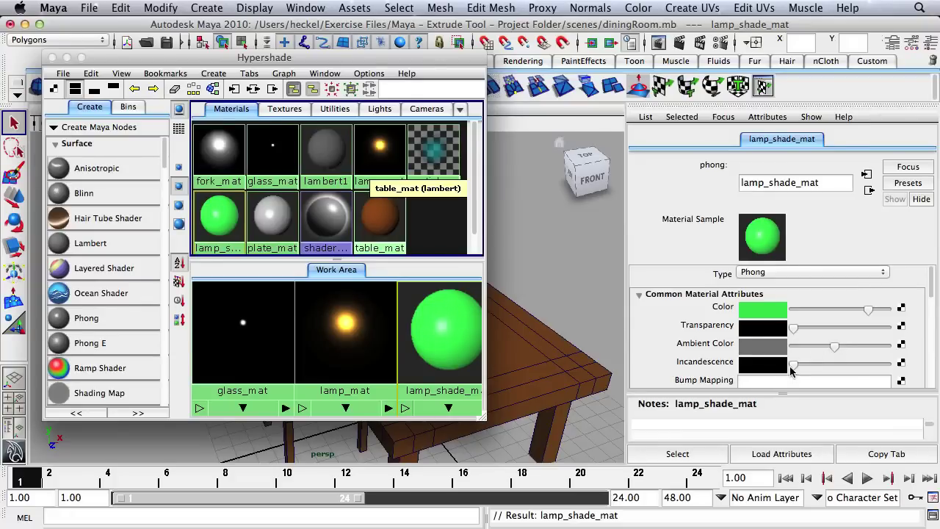
{"action": "left_click_drag", "start_coordinate": [795, 367], "coordinate": [800, 367]}
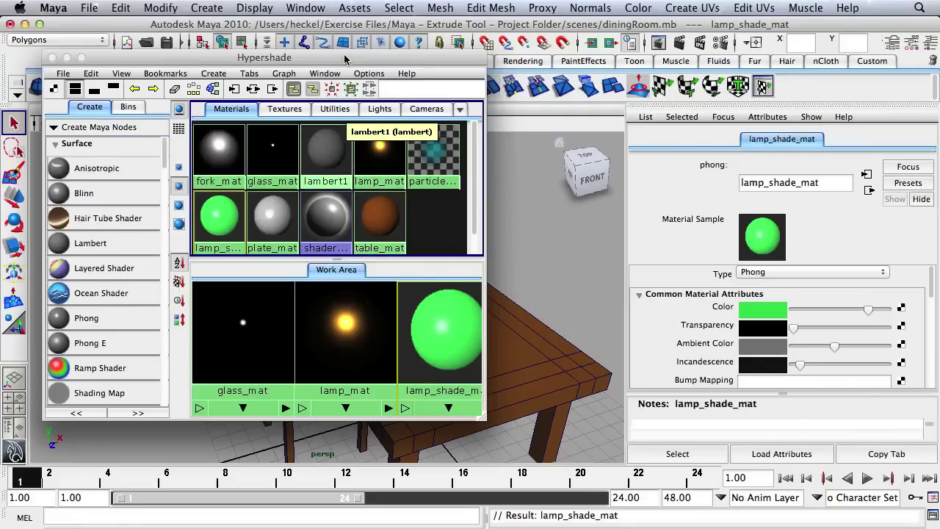
- Select only the cone faces of the hanging lamp in the side view and assign lamp_shade_mat to them
{"action": "left_click_drag", "start_coordinate": [327, 57], "coordinate": [231, 63]}
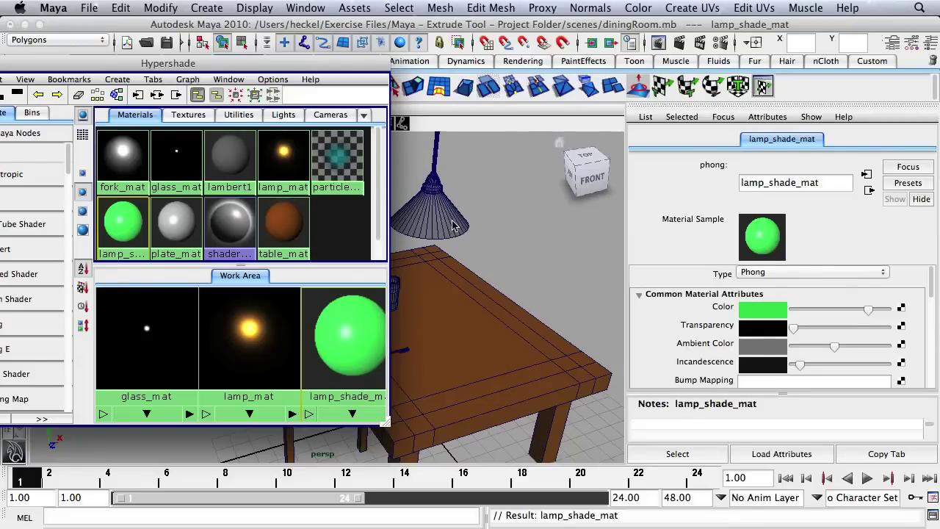
{"action": "left_click_drag", "start_coordinate": [450, 220], "coordinate": [482, 234], "text": "alt"}
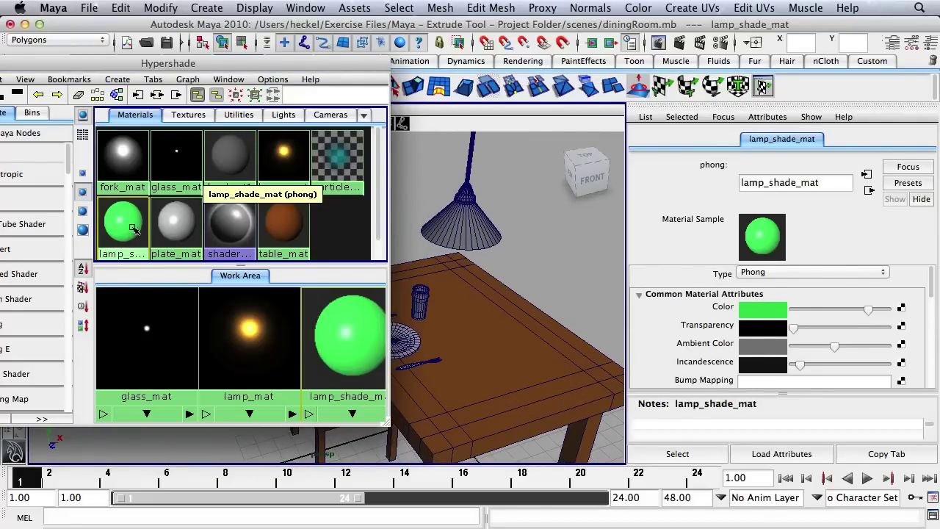
{"action": "middle_click_drag", "start_coordinate": [134, 229], "coordinate": [469, 234]}
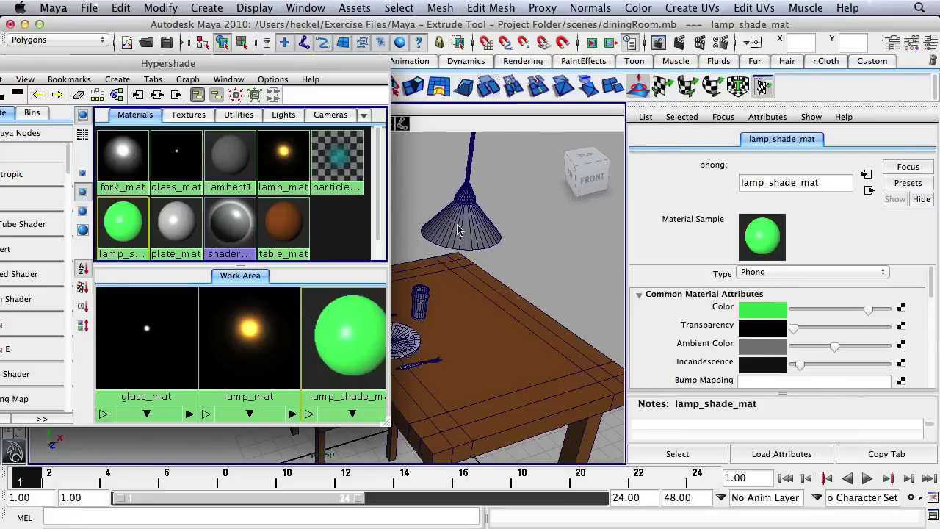
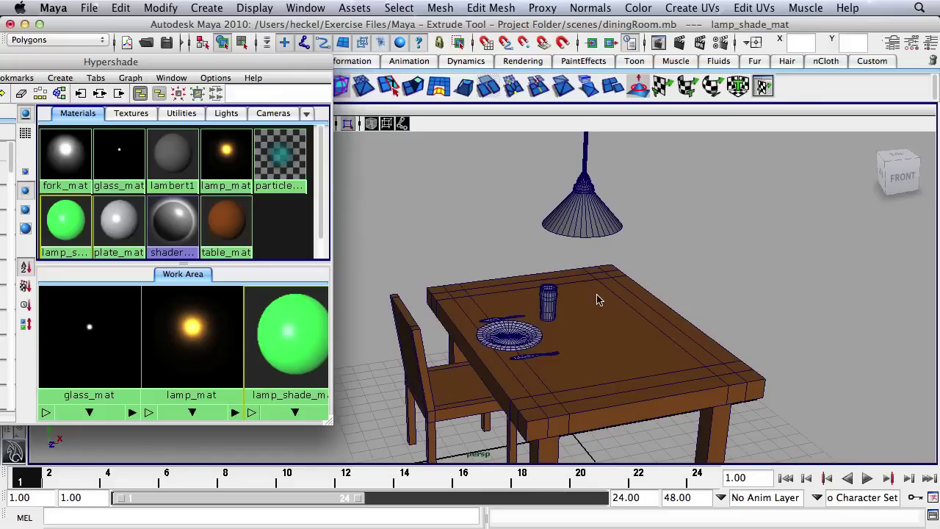
{"action": "key", "text": "space"}
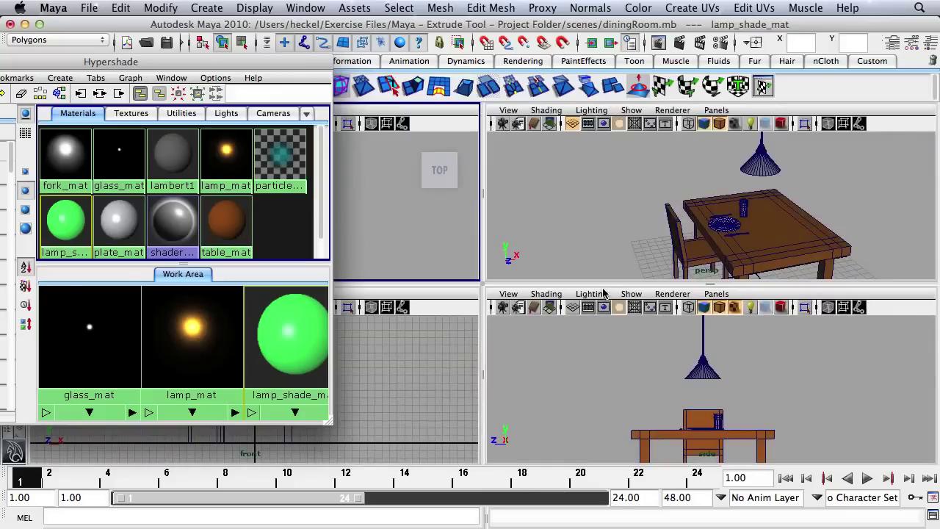
{"action": "key", "text": "space"}
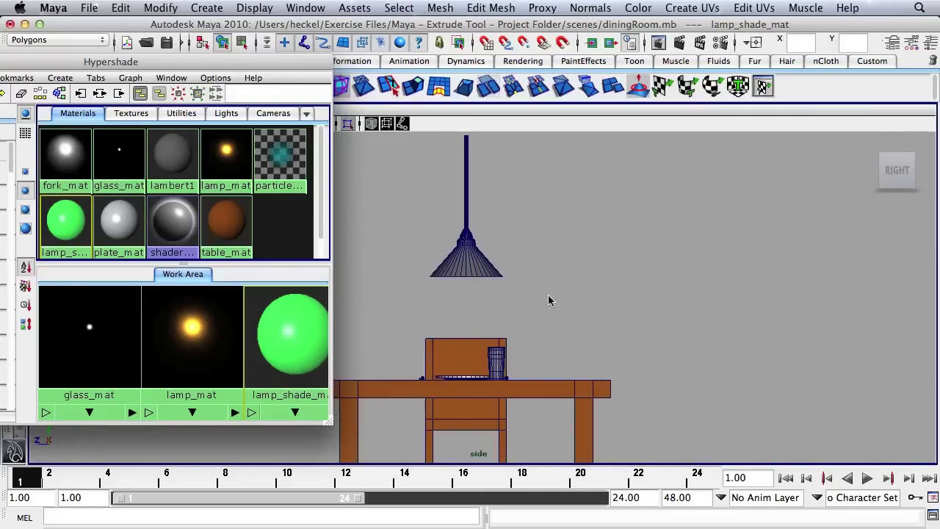
{"action": "mouse_move", "coordinate": [551, 301]}
{"action": "right_mouse_down", "text": "alt"}
{"action": "mouse_move", "coordinate": [629, 350]}
{"action": "mouse_move", "coordinate": [833, 262]}
{"action": "mouse_move", "coordinate": [624, 242]}
{"action": "mouse_move", "coordinate": [762, 227]}
{"action": "mouse_move", "coordinate": [715, 235]}
{"action": "mouse_move", "coordinate": [564, 303]}
{"action": "right_mouse_up", "text": "alt"}
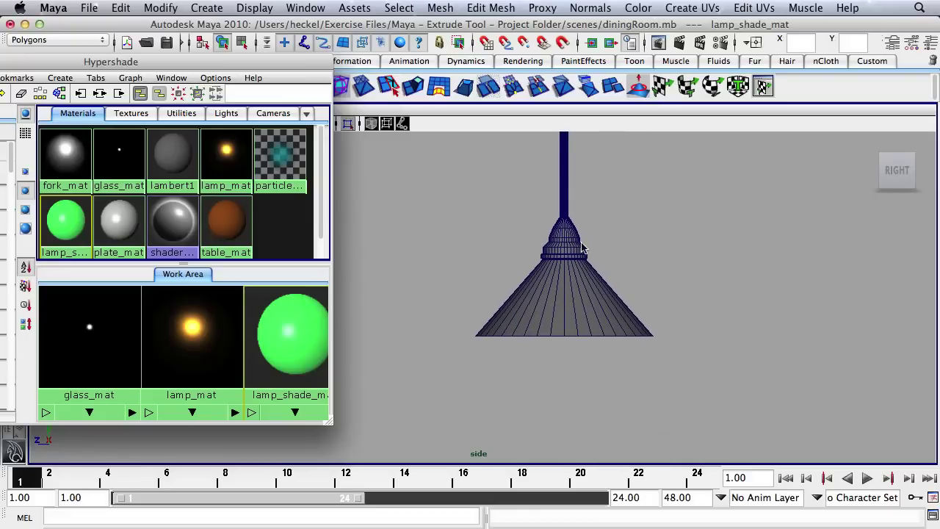
{"action": "right_click", "coordinate": [566, 286]}
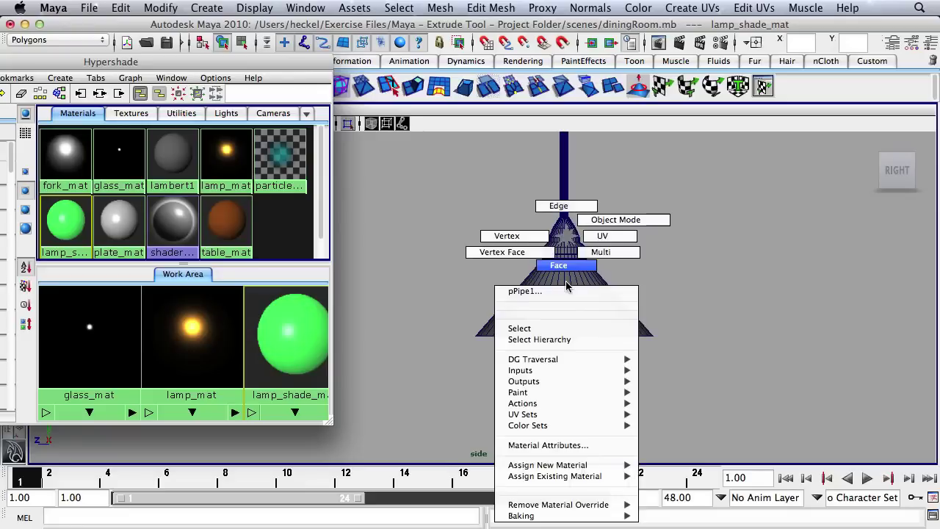
{"action": "left_click", "coordinate": [567, 267]}
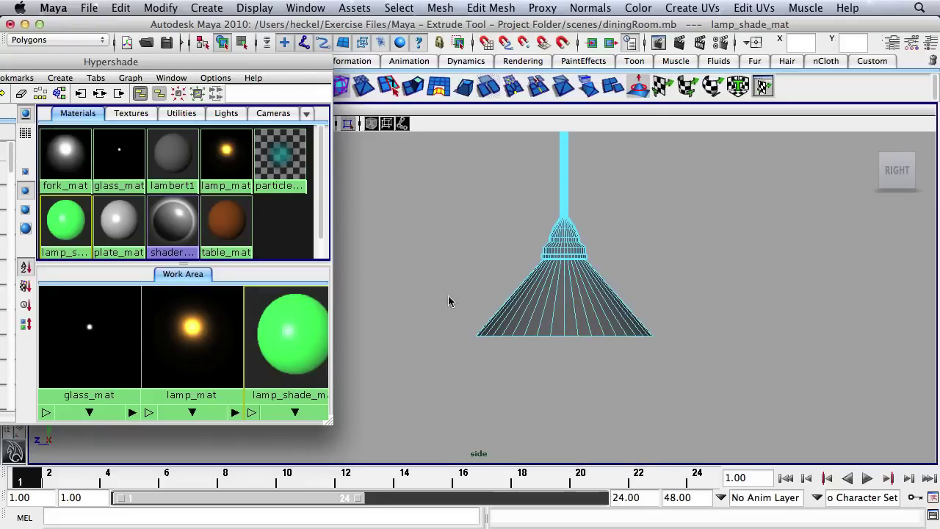
{"action": "left_click_drag", "start_coordinate": [412, 272], "coordinate": [762, 380]}
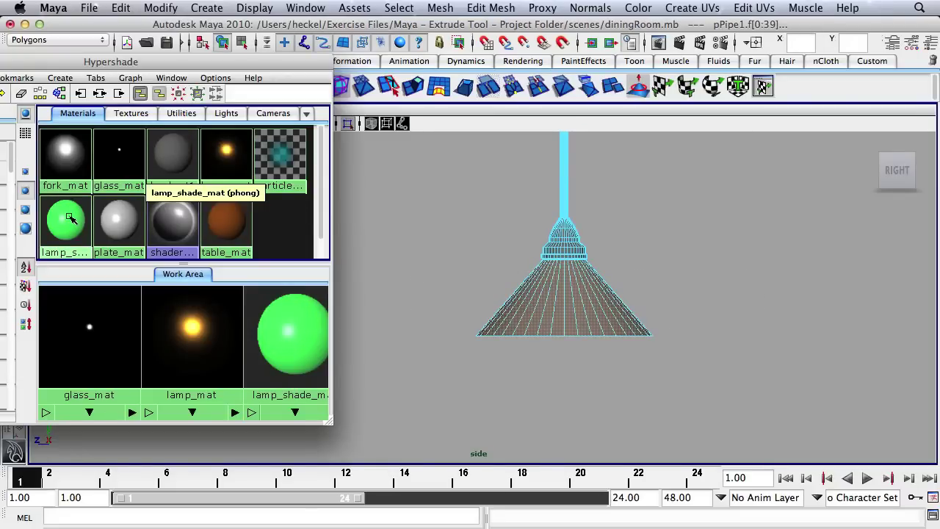
{"action": "middle_click_drag", "start_coordinate": [70, 219], "coordinate": [592, 292]}
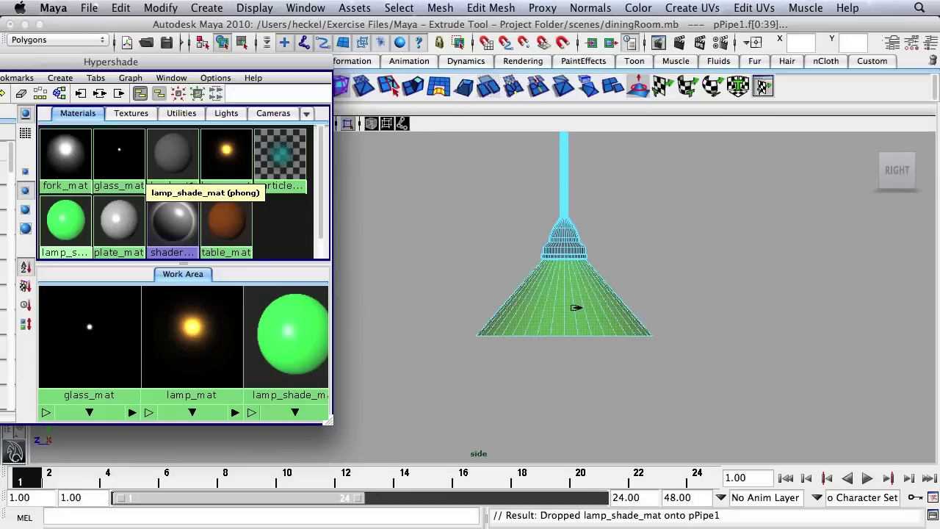
- Invert the lamp's face selection, assign lamp_mat to the selected upper faces, and minimize the Hypershade
{"action": "left_click", "coordinate": [117, 9]}
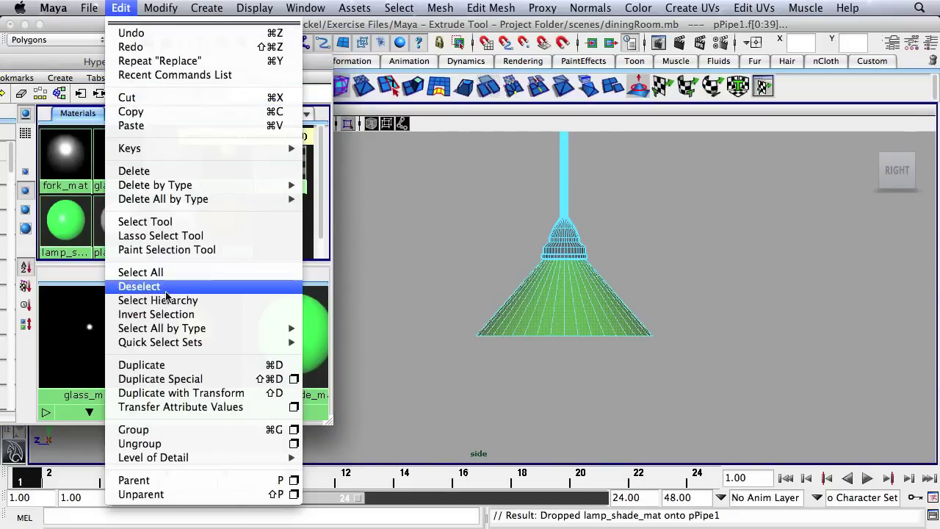
{"action": "left_click", "coordinate": [217, 316]}
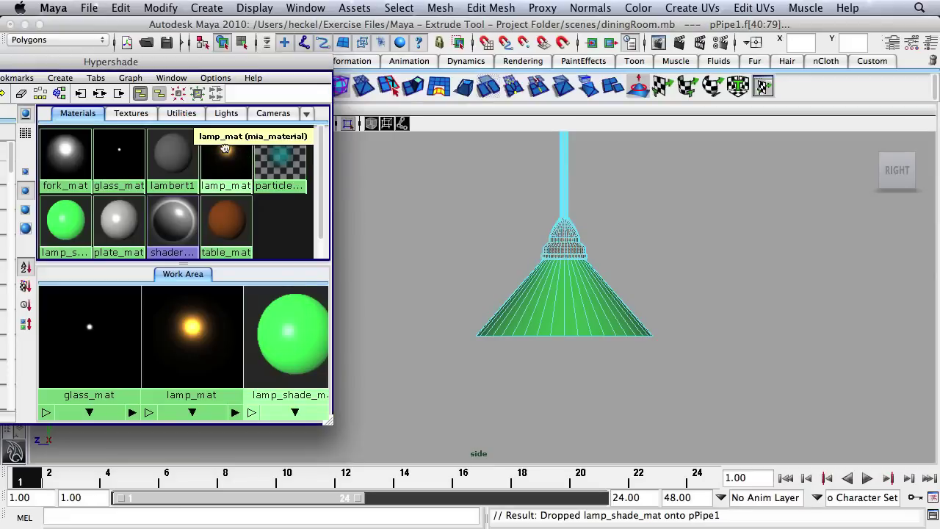
{"action": "middle_click_drag", "start_coordinate": [227, 149], "coordinate": [565, 238]}
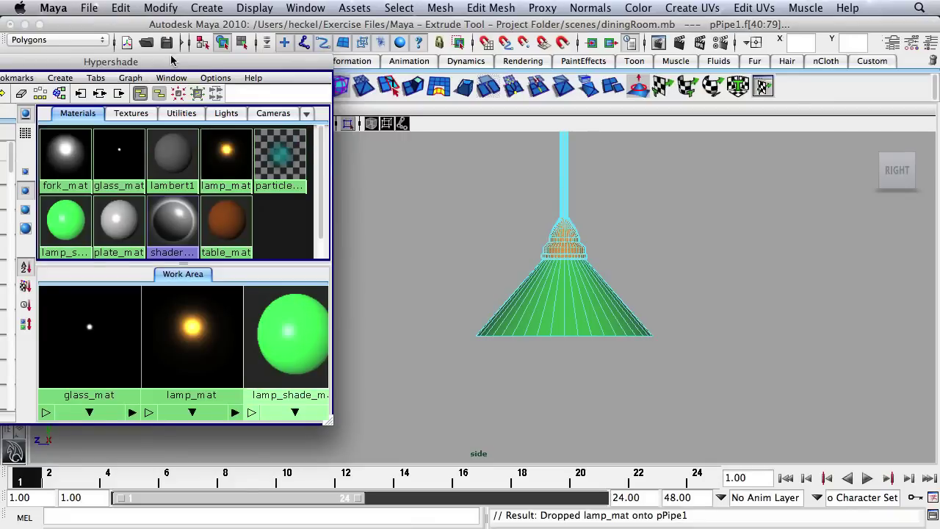
{"action": "left_click_drag", "start_coordinate": [172, 62], "coordinate": [345, 65]}
{"action": "left_click", "coordinate": [88, 64]}
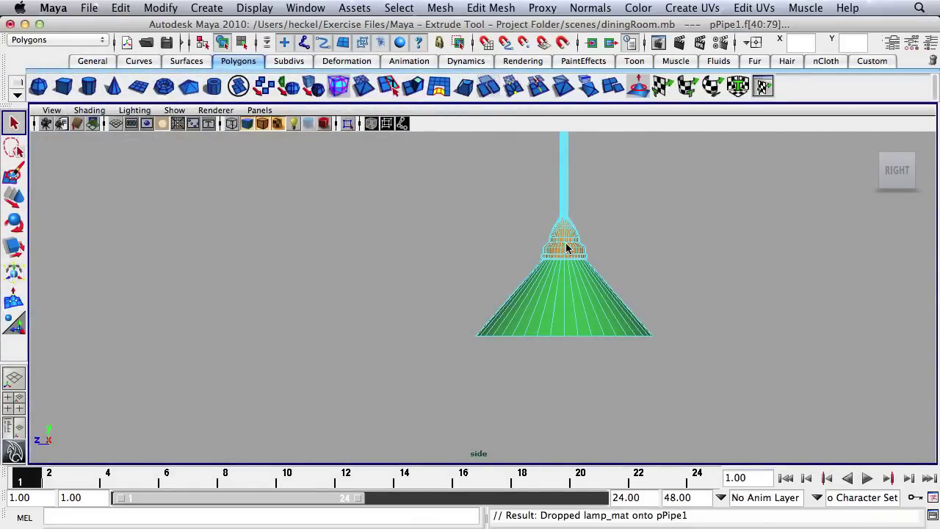
- Return the hanging lamp from face mode to object mode
{"action": "right_click", "coordinate": [566, 252]}
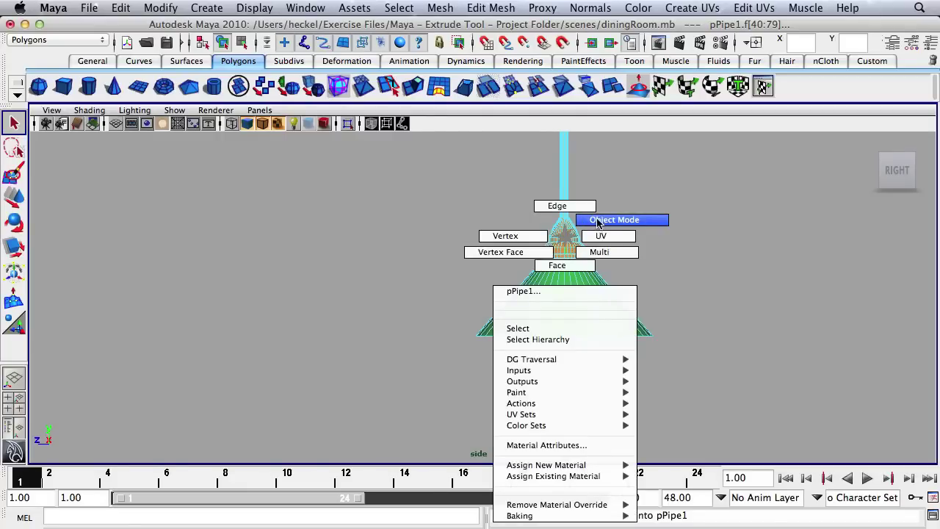
{"action": "left_click", "coordinate": [597, 221]}
{"action": "left_click", "coordinate": [566, 248]}
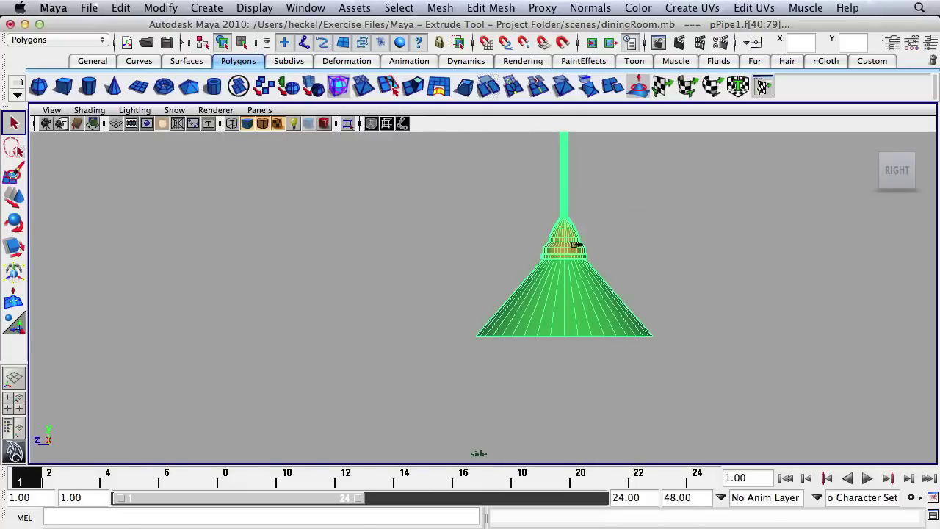
- Render the whole table, chair and hanging lamp from the perspective view with mental ray
{"action": "key", "text": "space"}
{"action": "left_click_drag", "start_coordinate": [616, 245], "coordinate": [707, 199], "text": "alt"}
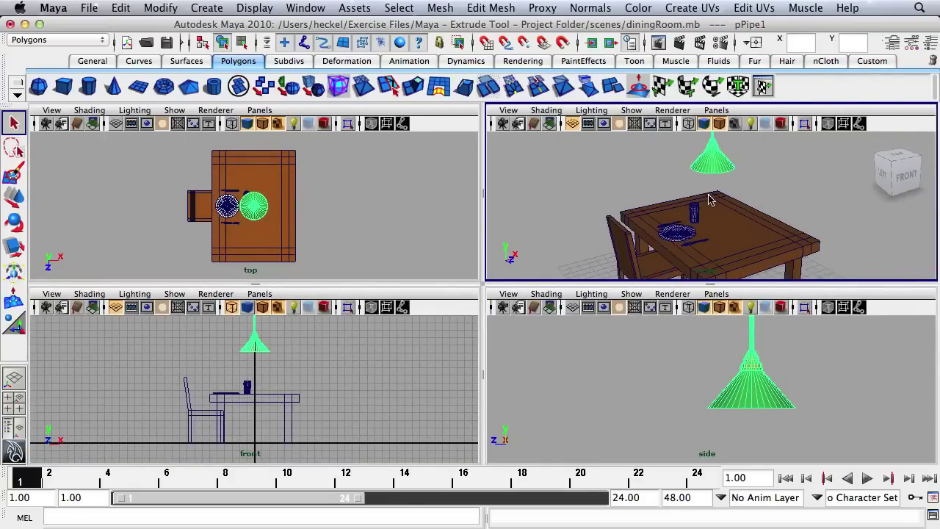
{"action": "key", "text": "space"}
{"action": "middle_click_drag", "start_coordinate": [542, 248], "coordinate": [524, 214], "text": "alt"}
{"action": "left_click_drag", "start_coordinate": [524, 214], "coordinate": [542, 254], "text": "alt"}
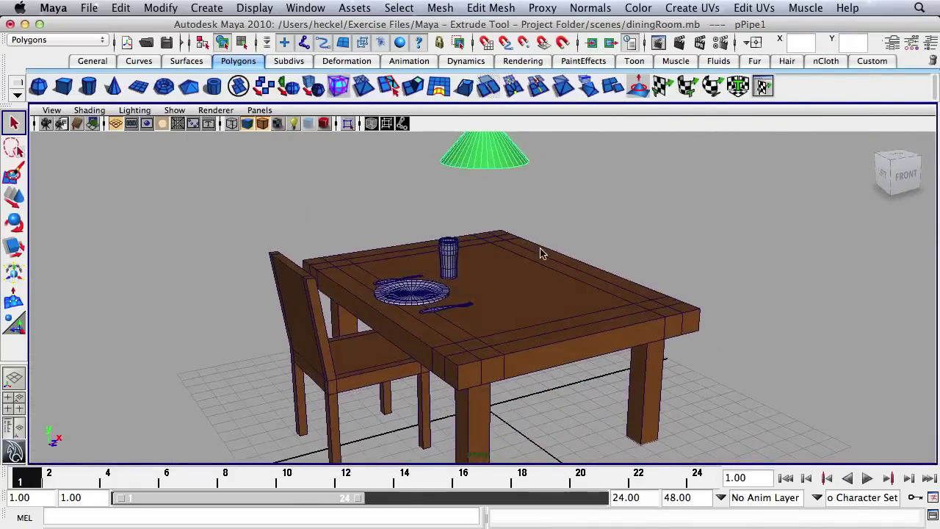
{"action": "mouse_move", "coordinate": [908, 520]}
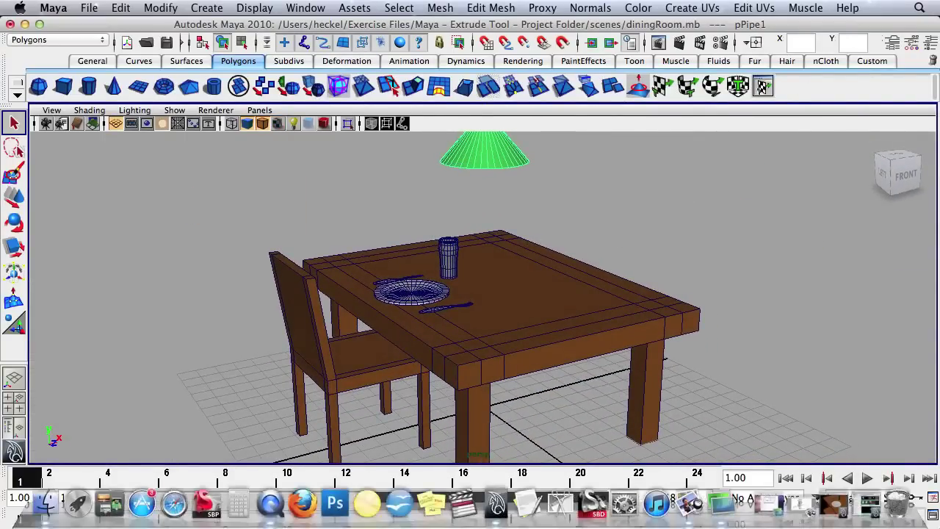
{"action": "left_click", "coordinate": [838, 512]}
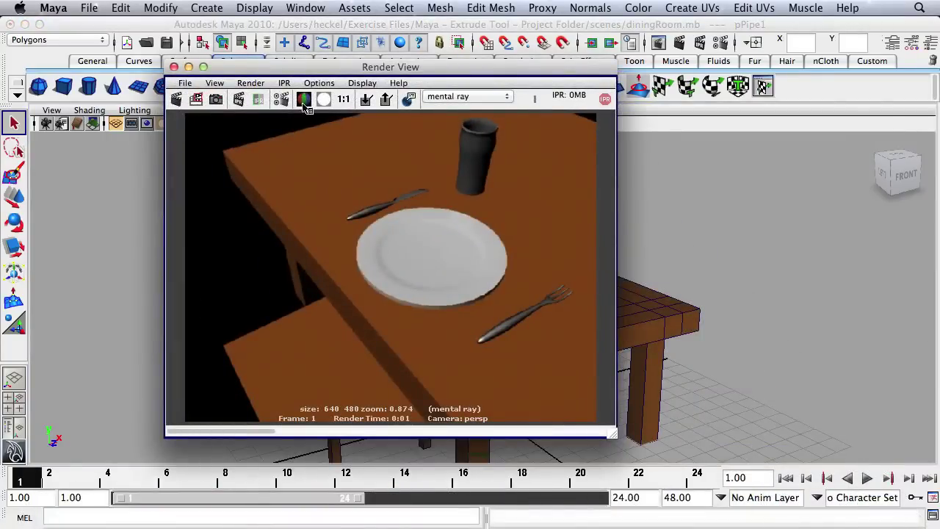
{"action": "left_click", "coordinate": [178, 100]}
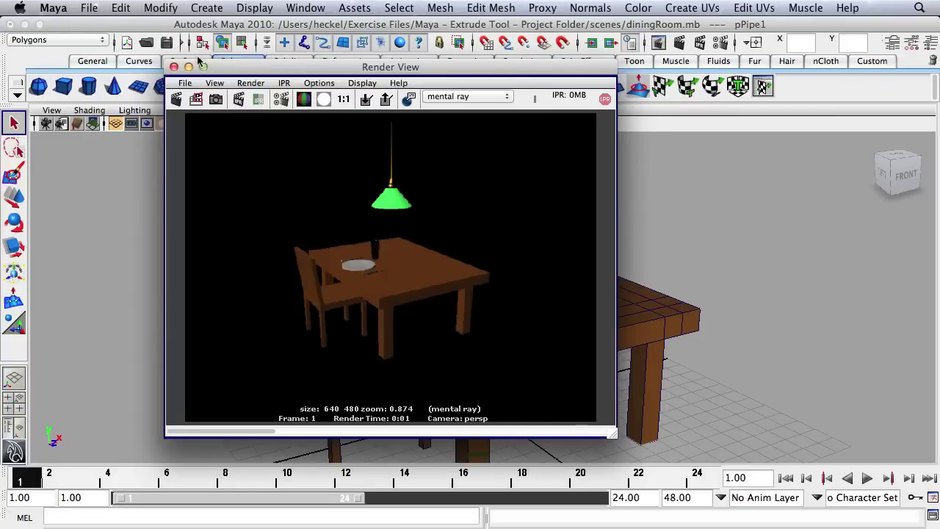
{"action": "left_click_drag", "start_coordinate": [260, 70], "coordinate": [190, 63]}
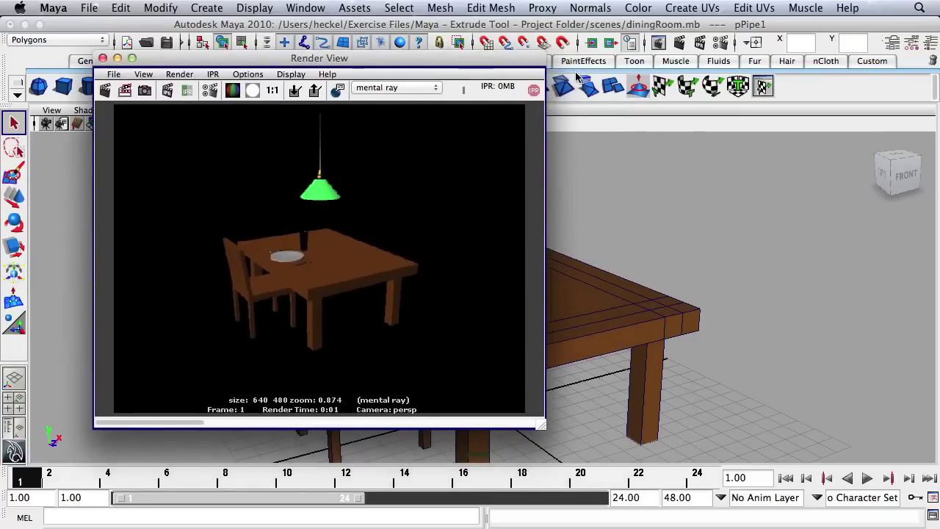
{"action": "left_click_drag", "start_coordinate": [520, 64], "coordinate": [518, 61]}
- Set the mental ray quality preset to Production in the render settings
{"action": "left_click", "coordinate": [692, 40]}
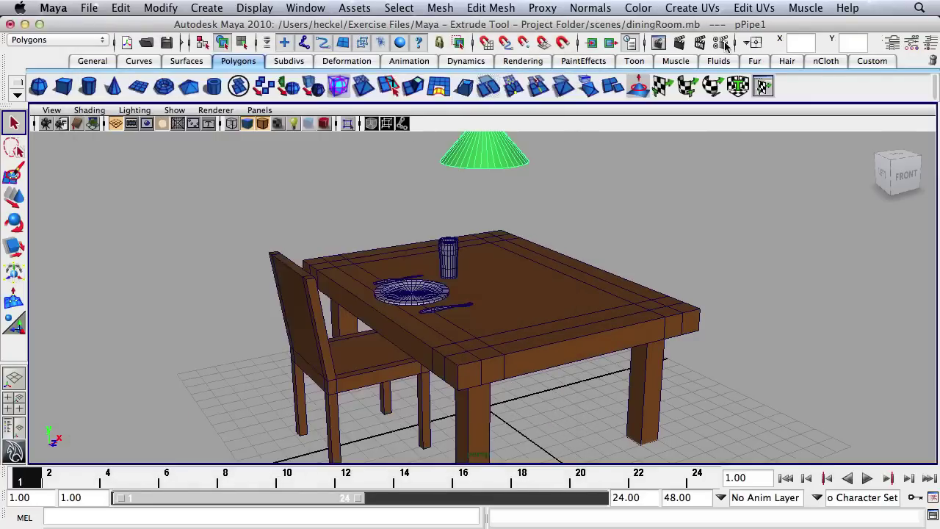
{"action": "left_click", "coordinate": [722, 44]}
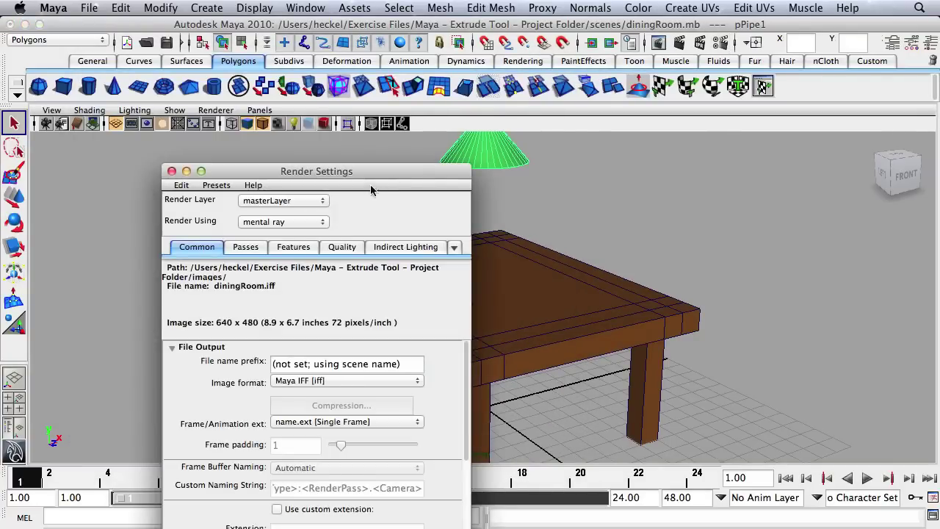
{"action": "left_click_drag", "start_coordinate": [377, 166], "coordinate": [446, 13]}
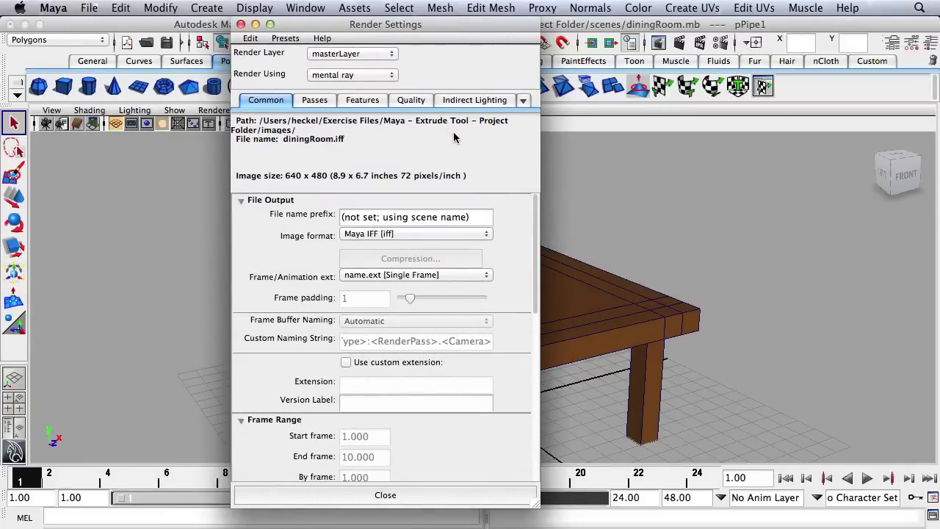
{"action": "left_click", "coordinate": [409, 101]}
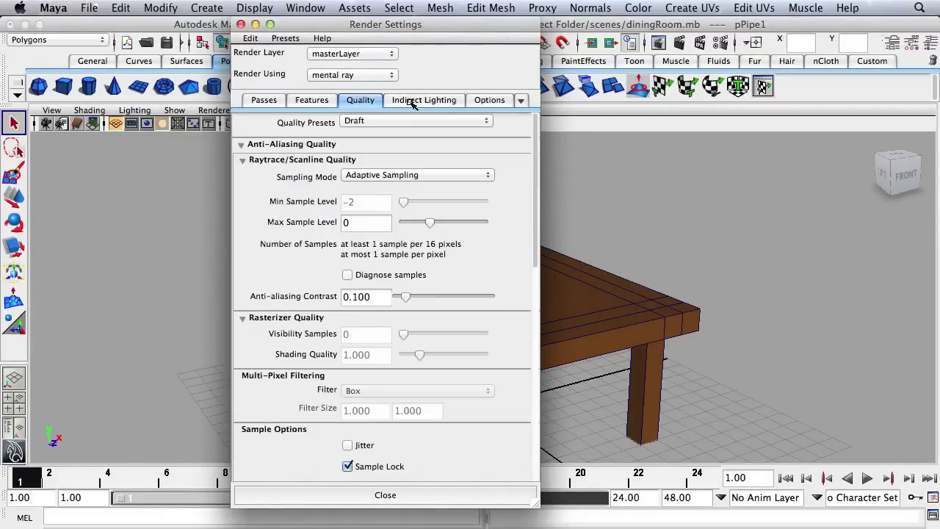
{"action": "left_click", "coordinate": [368, 124]}
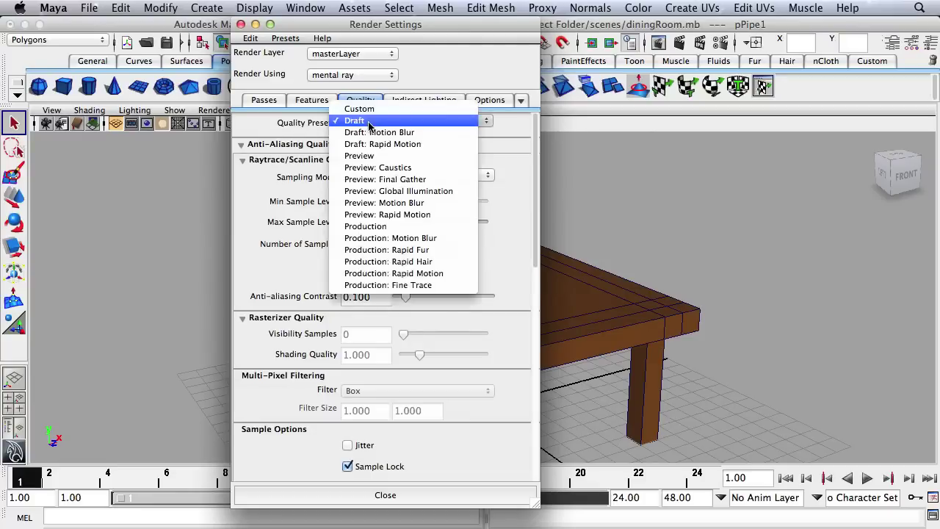
{"action": "left_click", "coordinate": [407, 232]}
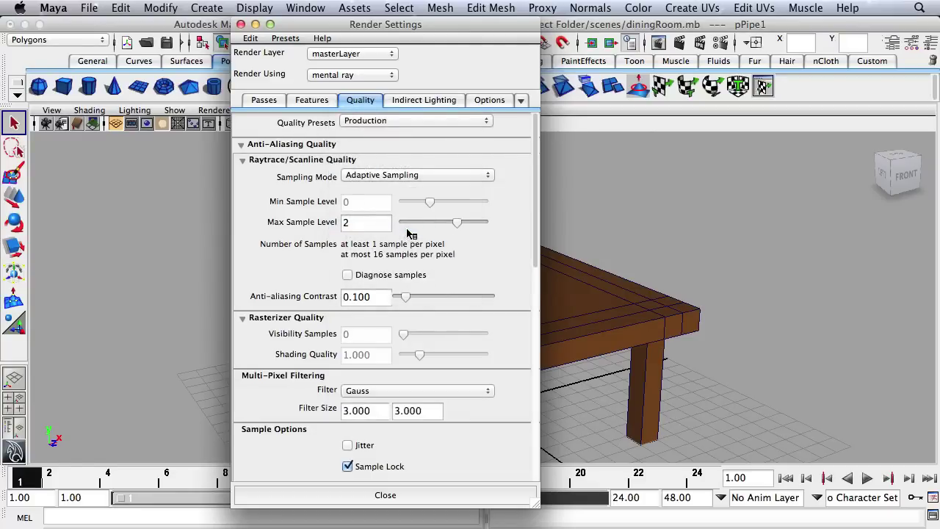
{"action": "left_click", "coordinate": [386, 495]}
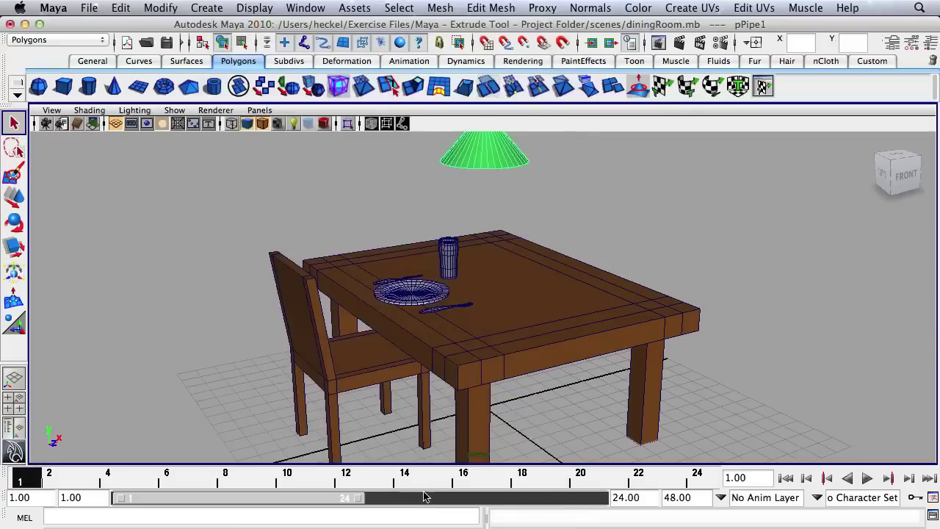
- Re-render the perspective view and keep the image to compare it with the earlier stored renders
{"action": "left_click", "coordinate": [681, 44]}
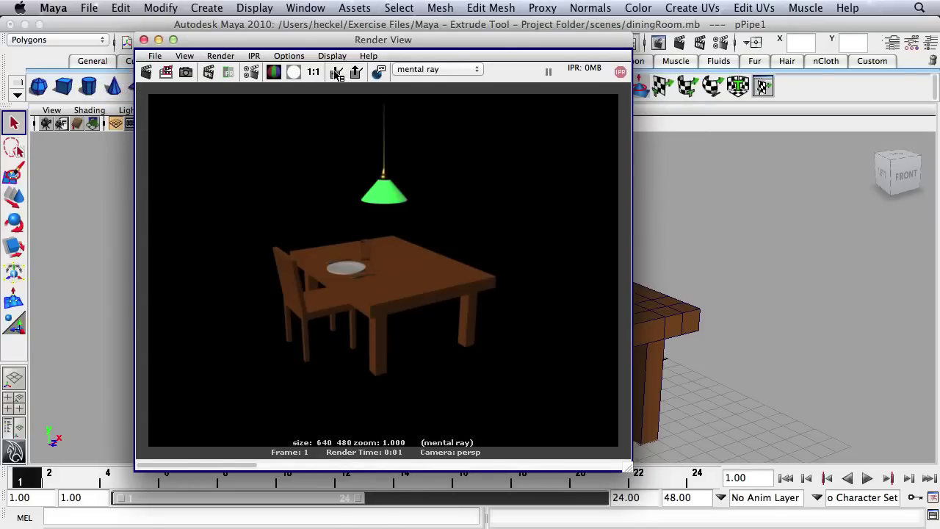
{"action": "left_click", "coordinate": [336, 74]}
{"action": "left_click", "coordinate": [279, 467]}
{"action": "left_click_drag", "start_coordinate": [300, 468], "coordinate": [636, 458]}
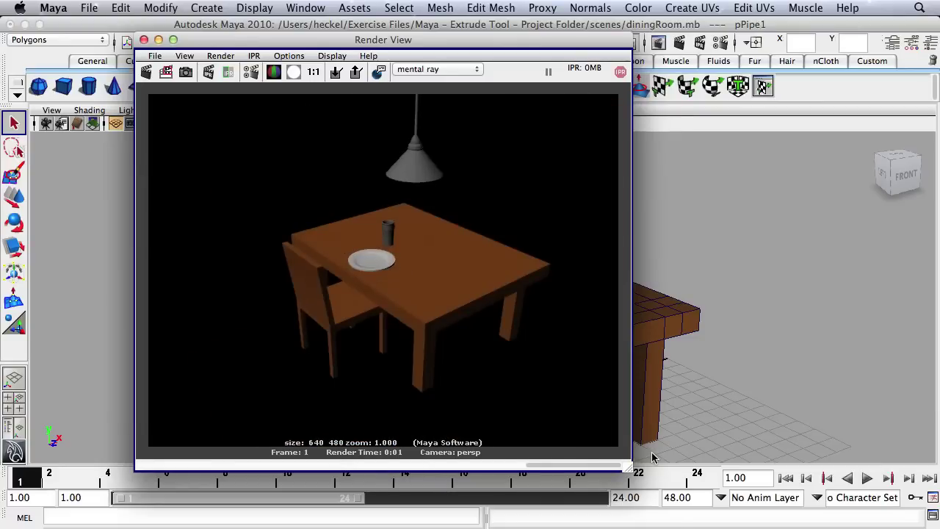
{"action": "left_click_drag", "start_coordinate": [523, 466], "coordinate": [263, 465]}
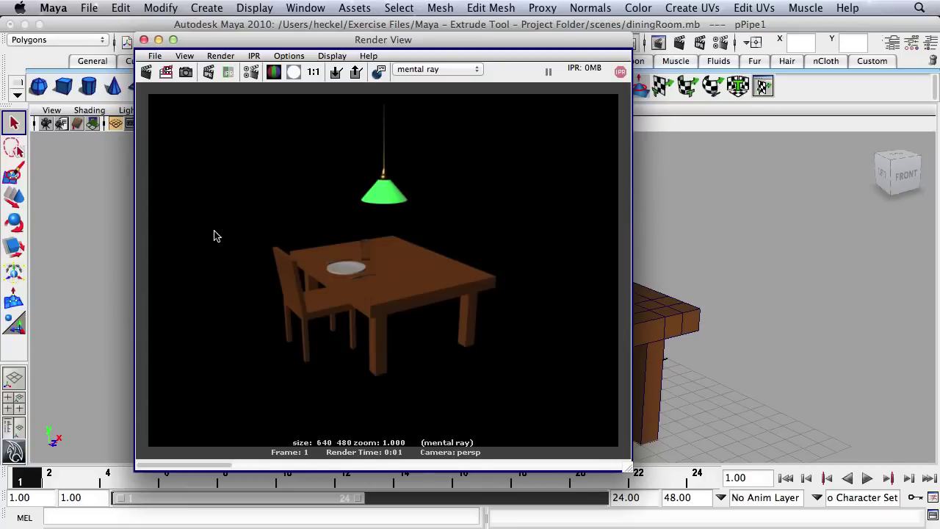
{"action": "left_click", "coordinate": [159, 41]}
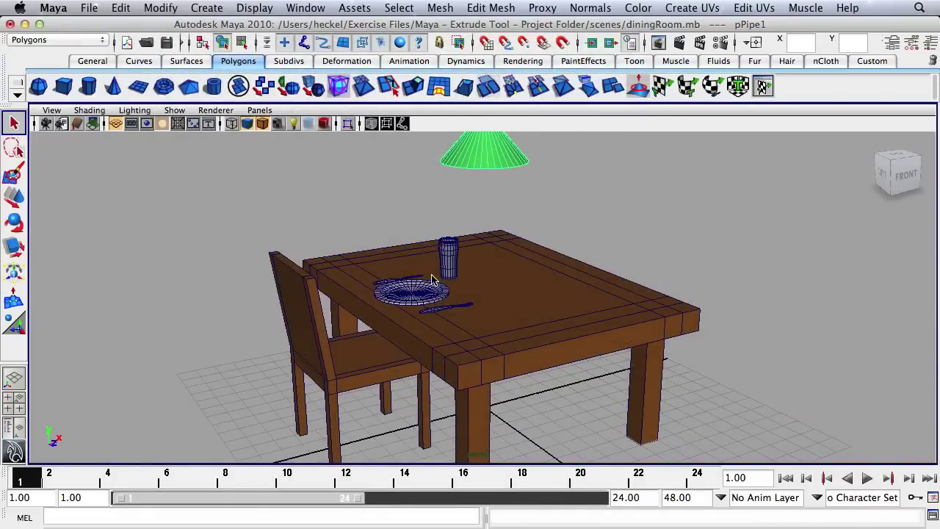
- Save the scene under the new name diningRoom_Texture.mb in the scenes folder, in mayaBinary format
{"action": "left_click", "coordinate": [88, 8]}
{"action": "left_click", "coordinate": [128, 85]}
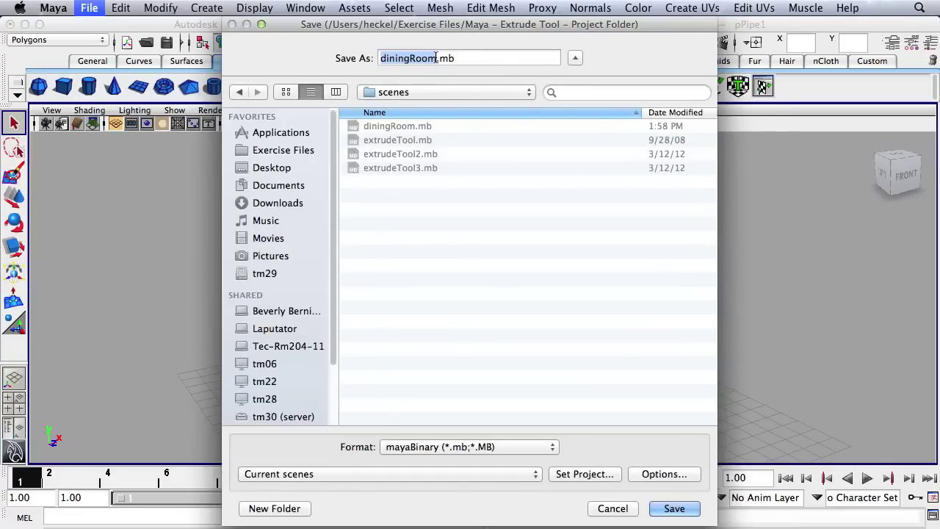
{"action": "left_click", "coordinate": [439, 59]}
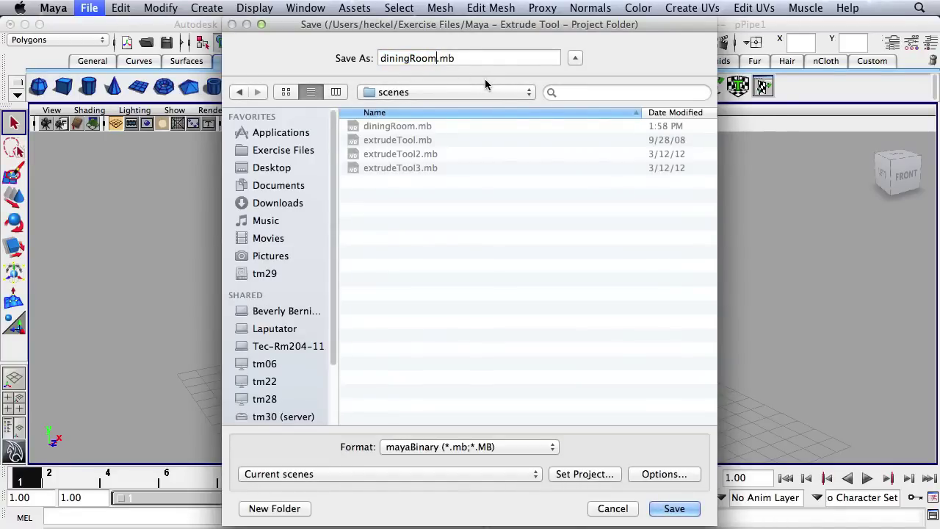
{"action": "type", "text": "_Text"}
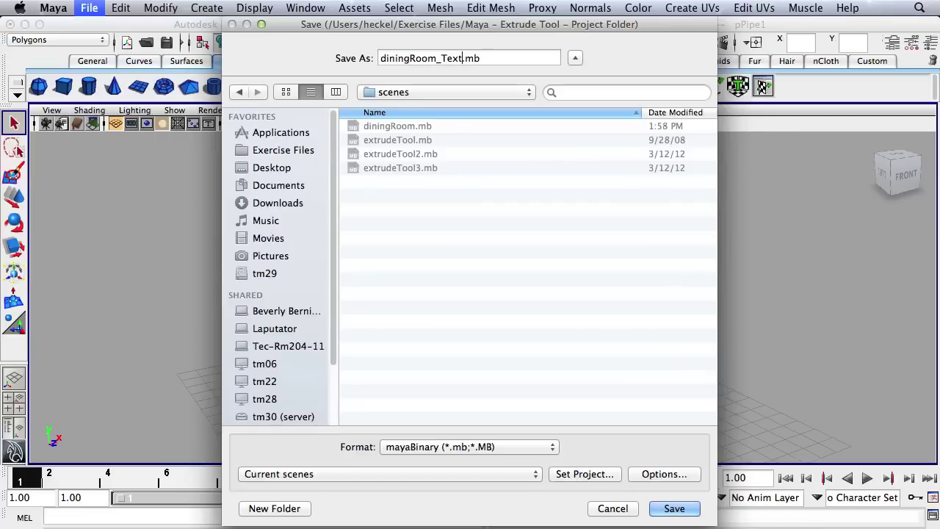
{"action": "type", "text": "ure"}
{"action": "left_click", "coordinate": [675, 508]}
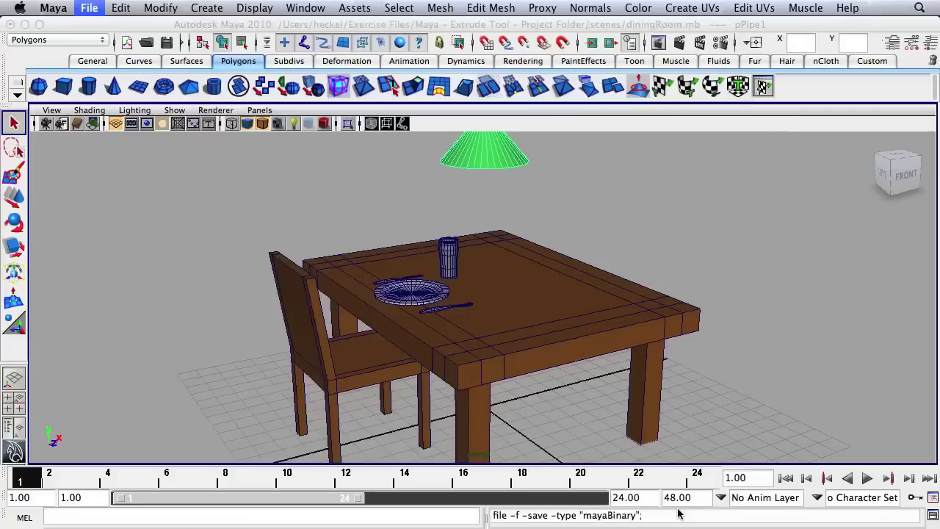